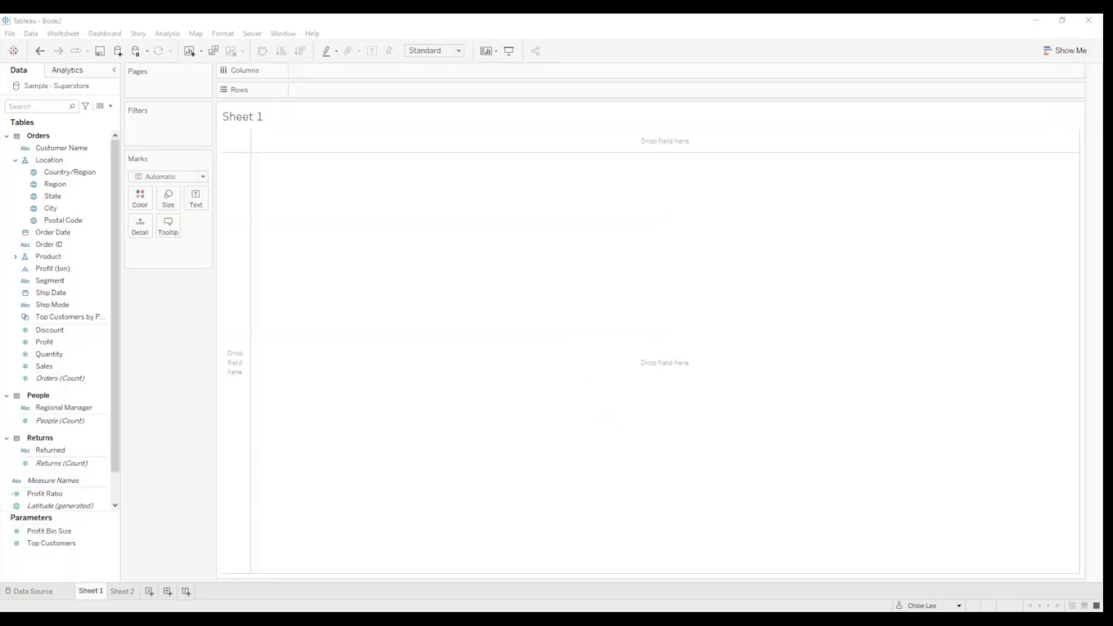
Create a map of the states on Sheet 1 and colour them by Sales.
double_click(73, 200)
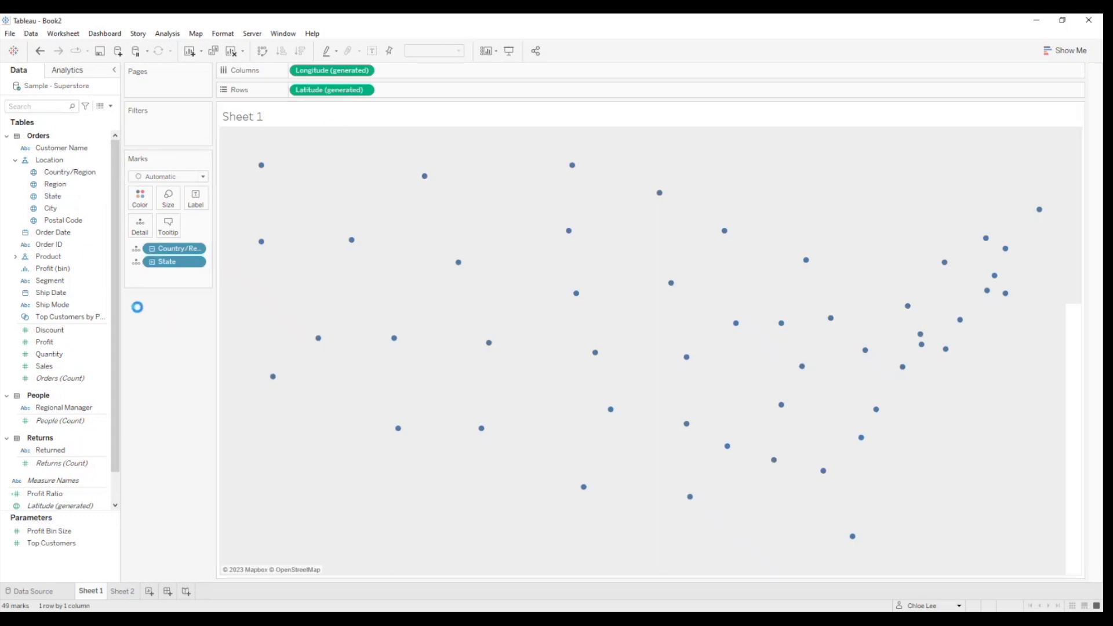
drag(65, 371, 139, 202)
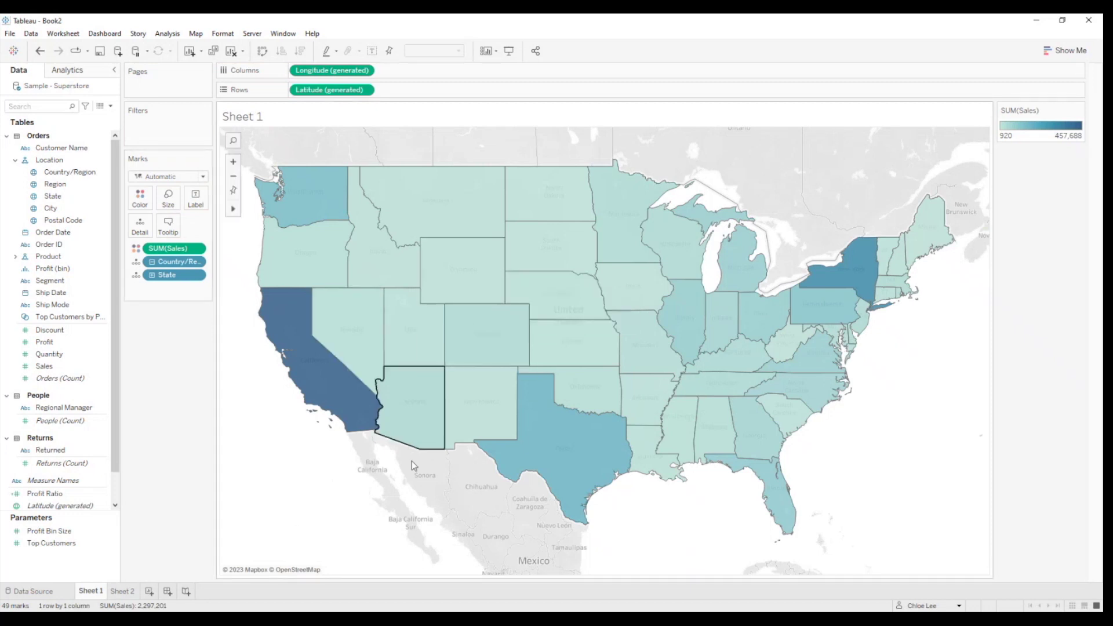
Build a text table on Sheet 2 listing Sales for each State as rows, sorted ascending by Sales.
click(122, 592)
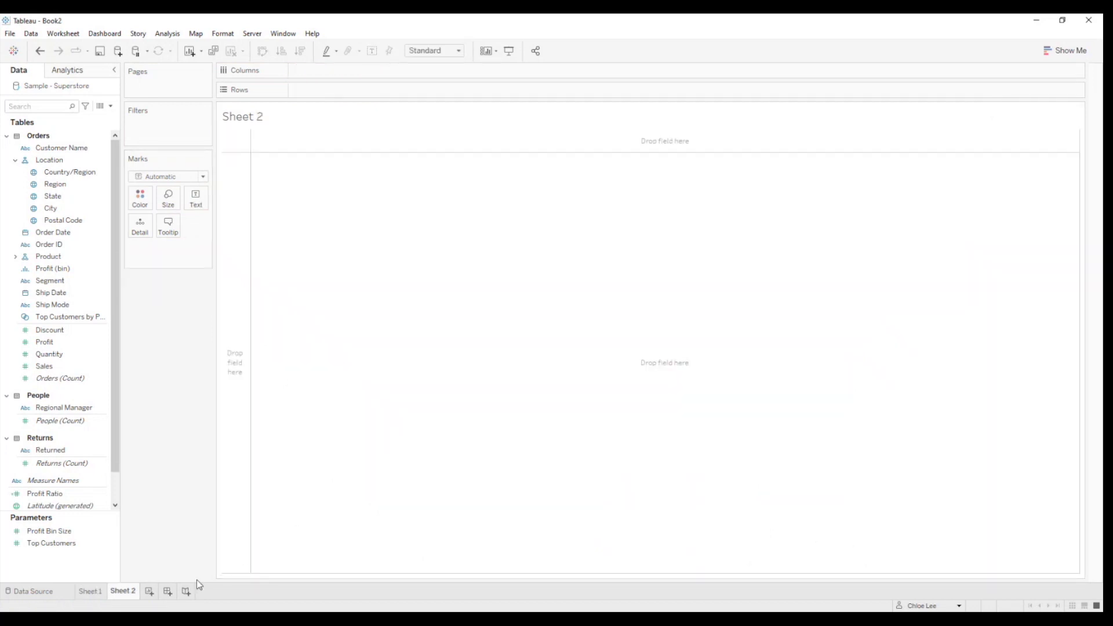
drag(72, 193, 301, 91)
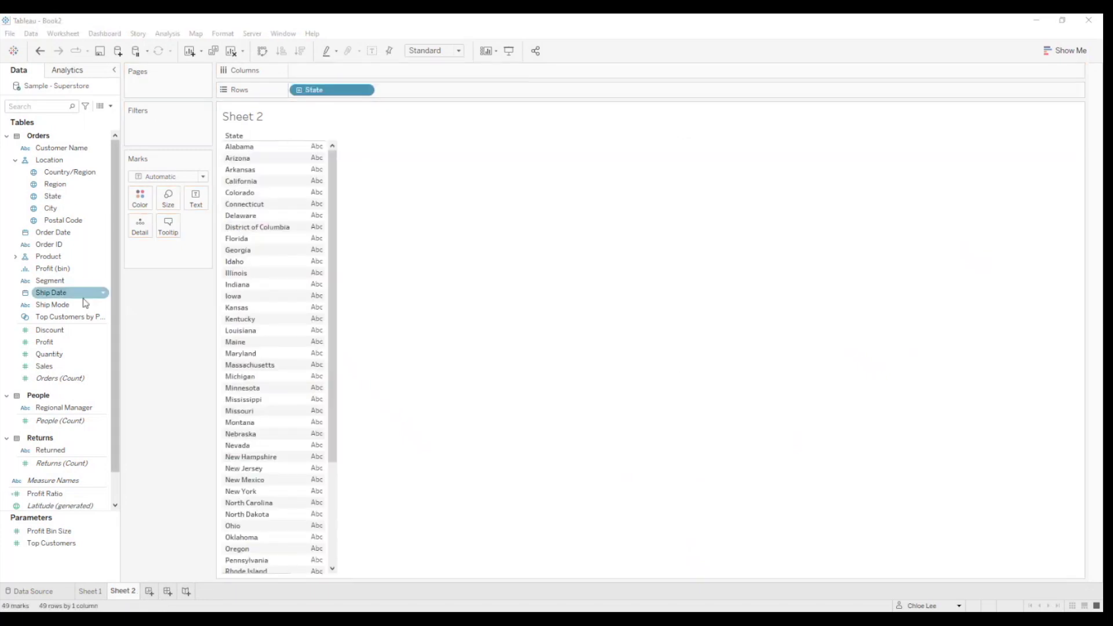
drag(64, 367, 196, 198)
click(281, 50)
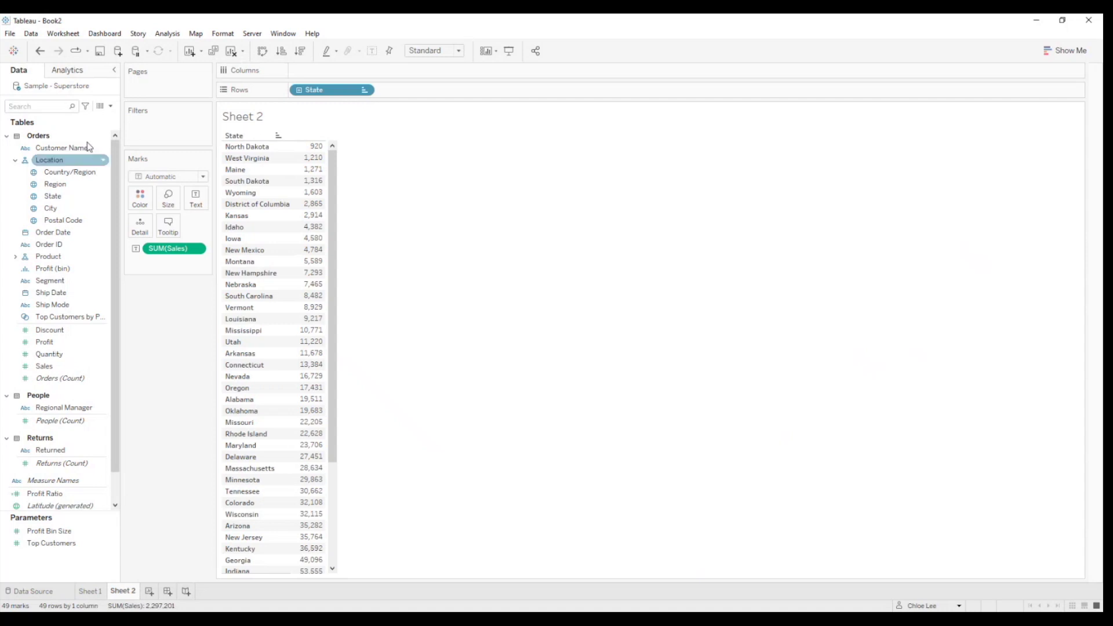
Create a calculated field named "Sales per State" with the formula { FIXED [State]: SUM([Sales])}.
click(112, 107)
click(101, 118)
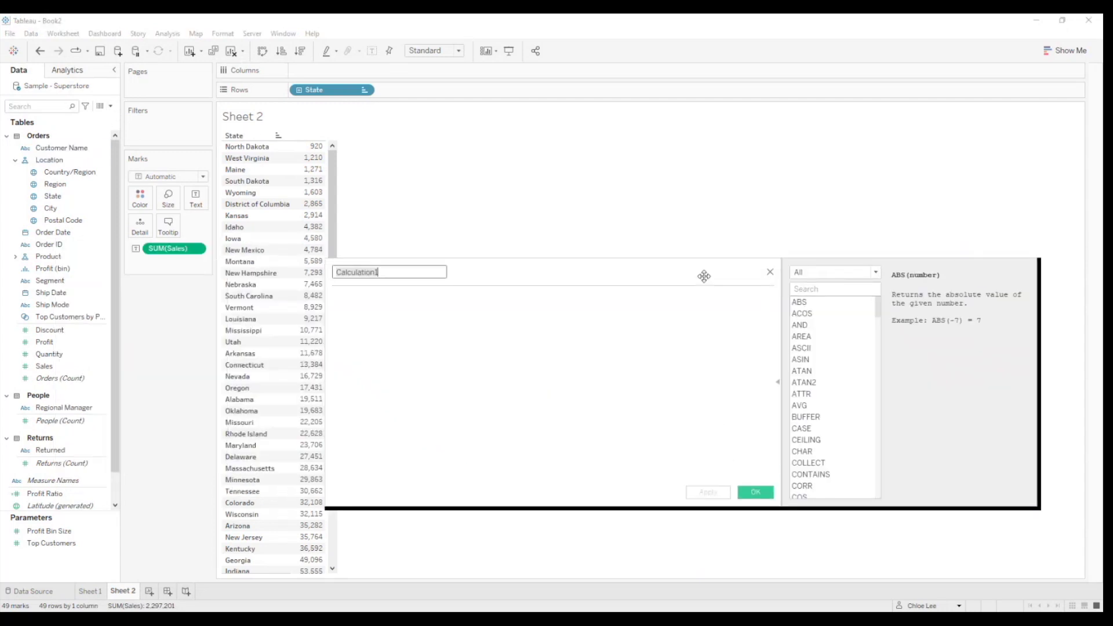
text(Sa)
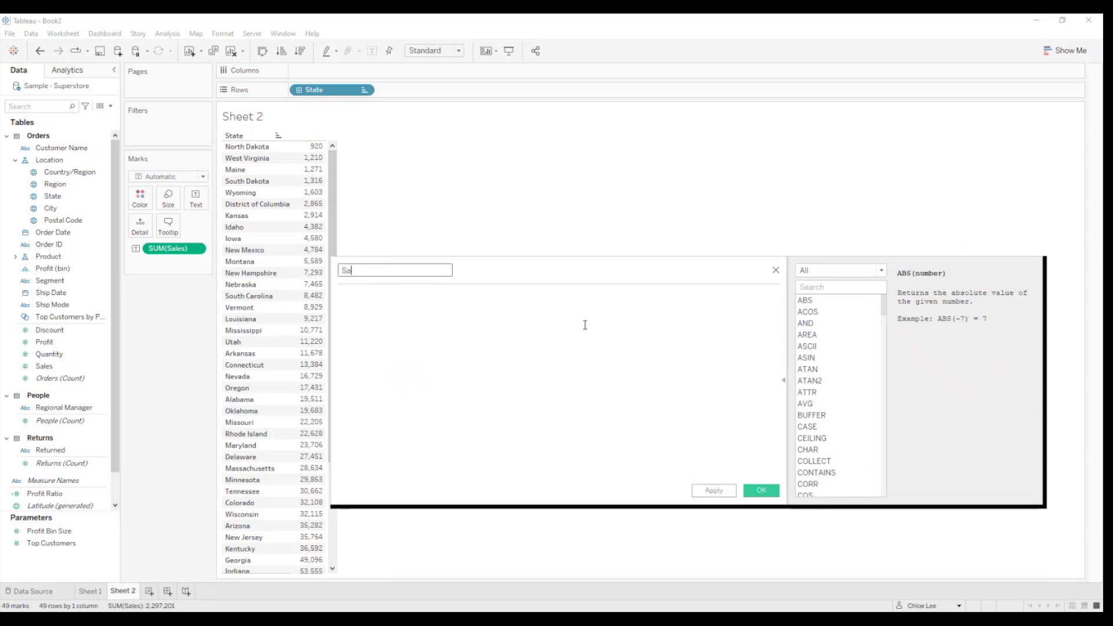
text(les per State)
key(Tab)
text({ FIXED st)
text(at)
key(Return)
text(: SUM(sal)
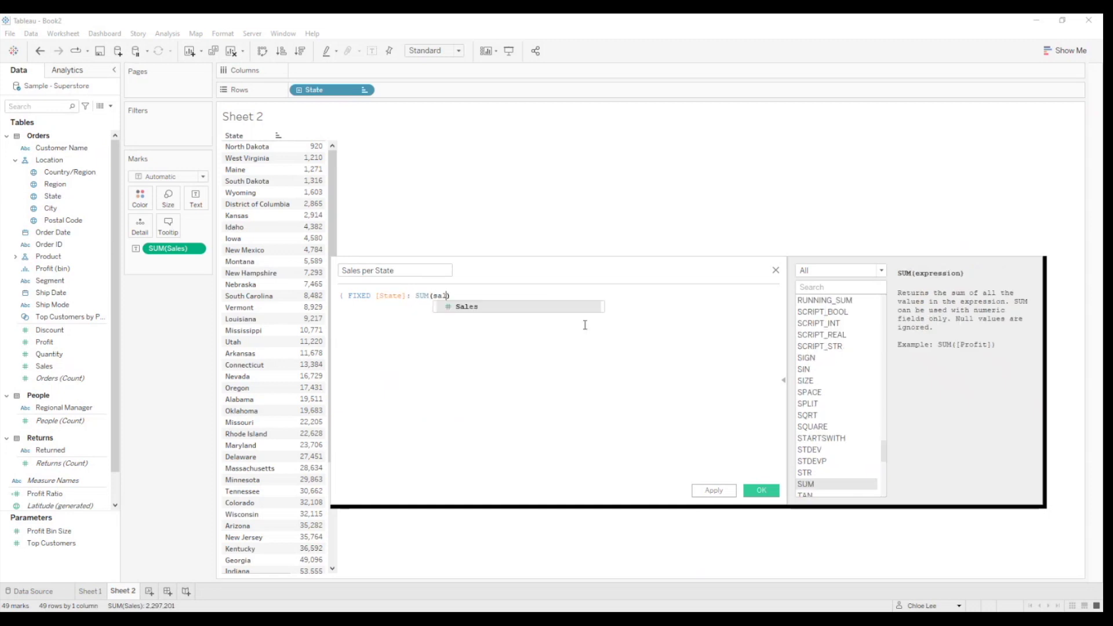
key(Return)
text(})
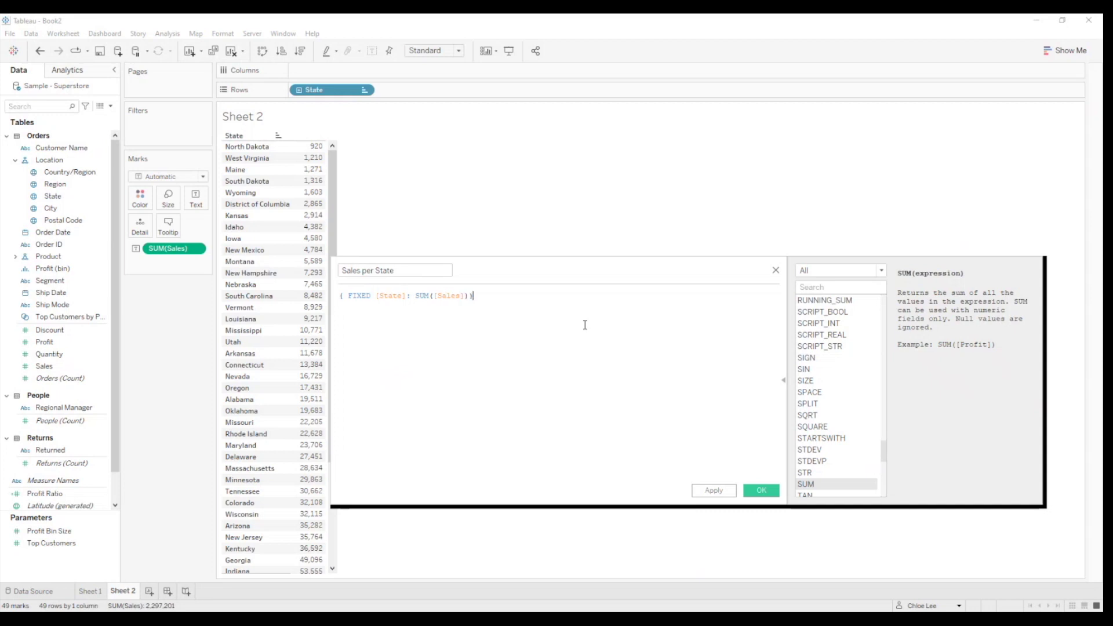
click(761, 491)
Add Sales per State to the table as text and show both measures in separate columns of a text table.
drag(80, 380, 196, 200)
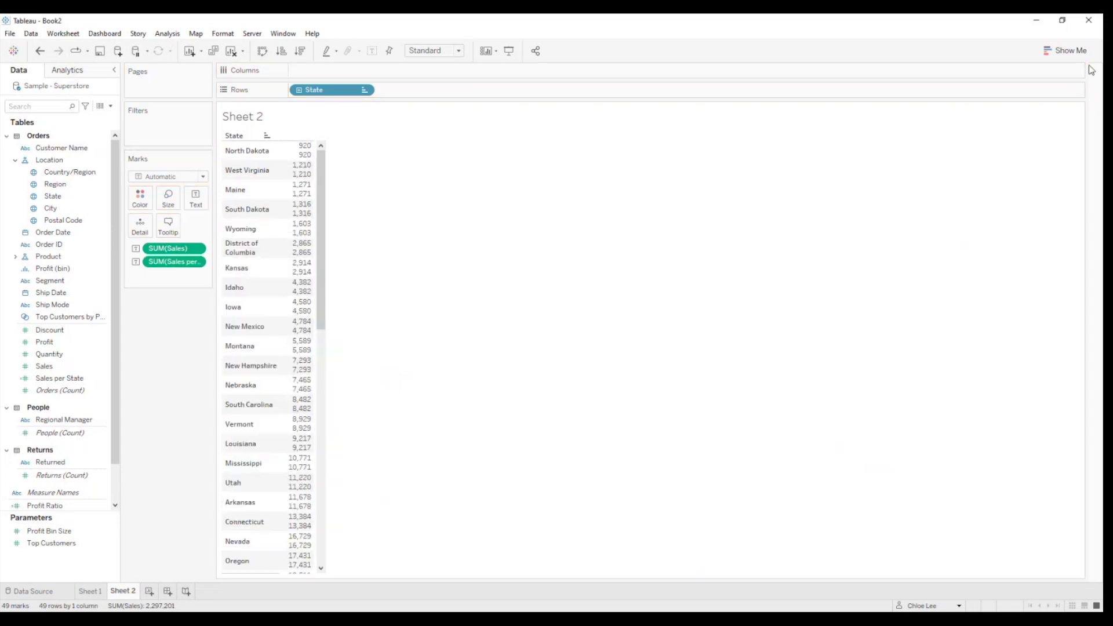
click(1066, 50)
click(1014, 88)
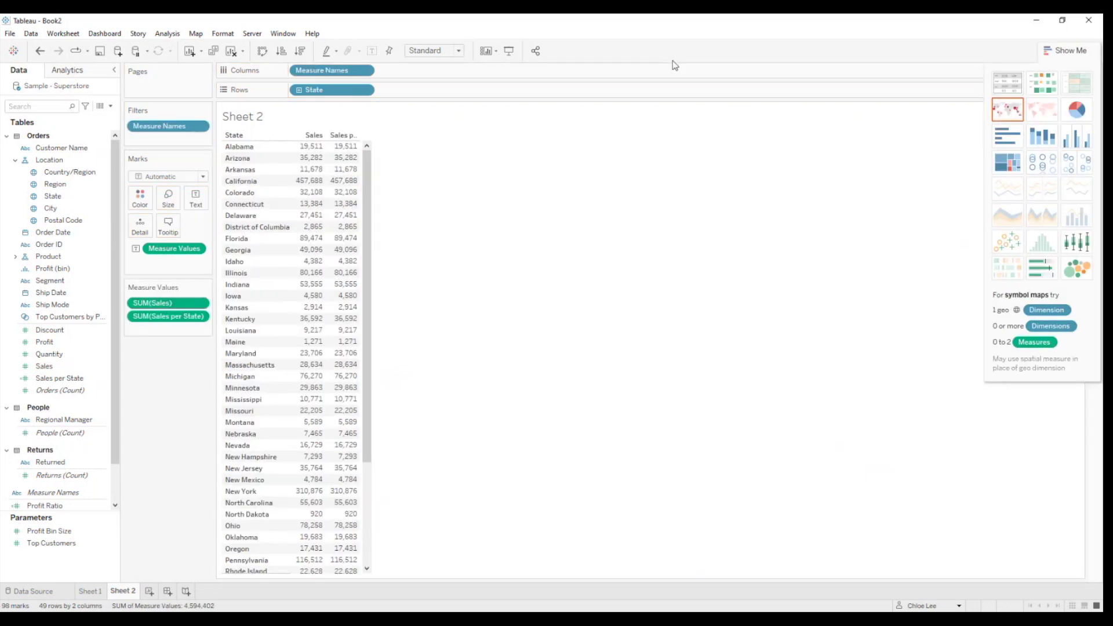
click(1066, 51)
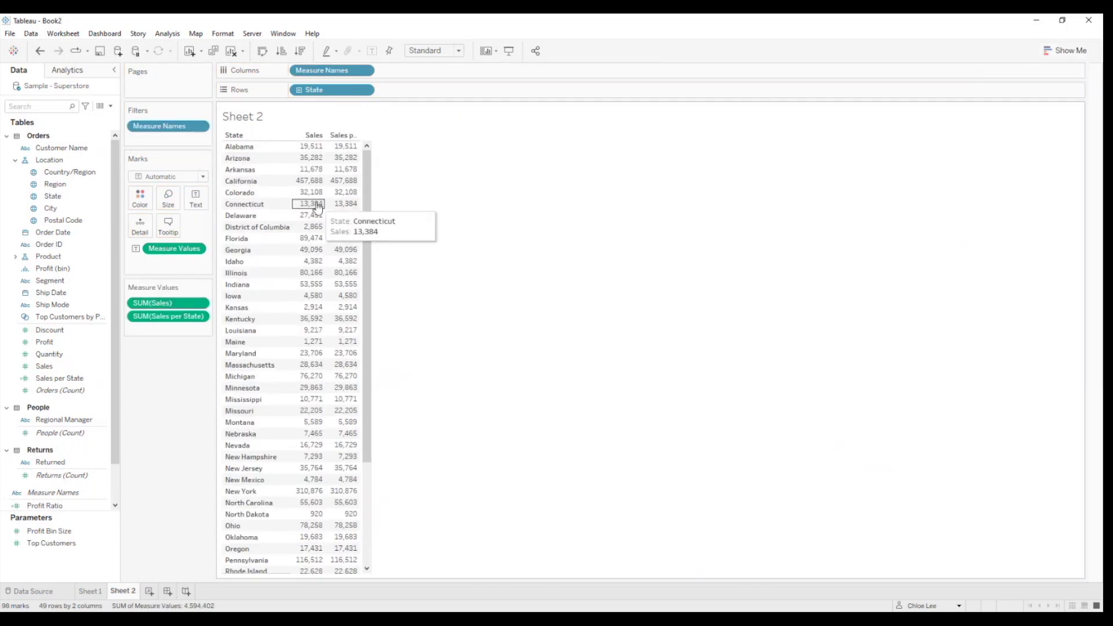
Widen the measure columns to fit the Sales per State heading and sort the states ascending by Sales.
drag(326, 135, 342, 138)
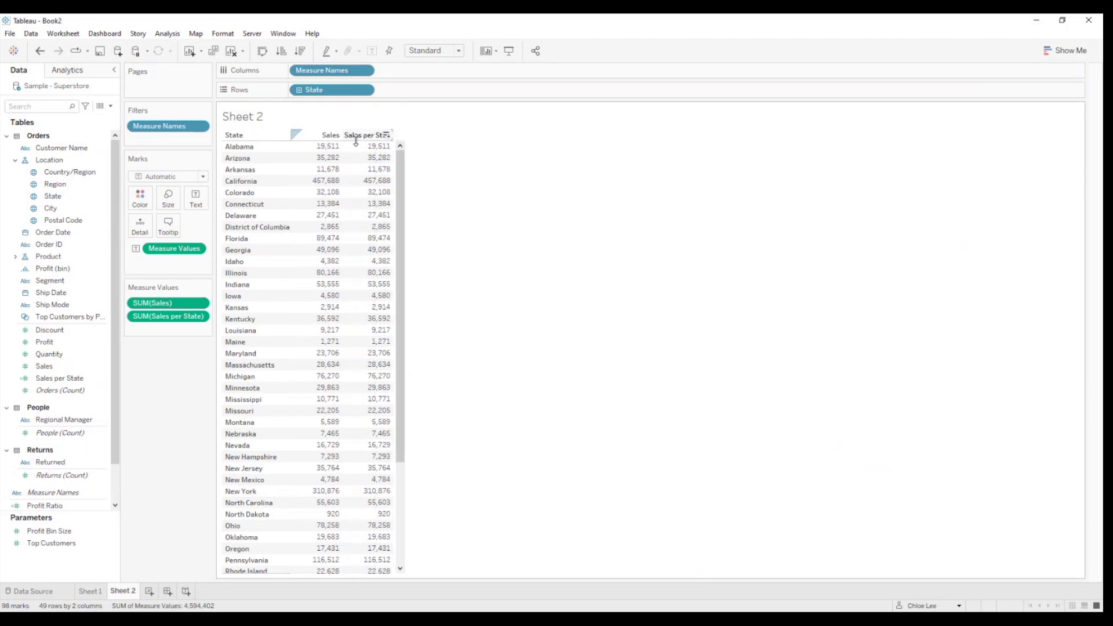
drag(339, 136, 360, 137)
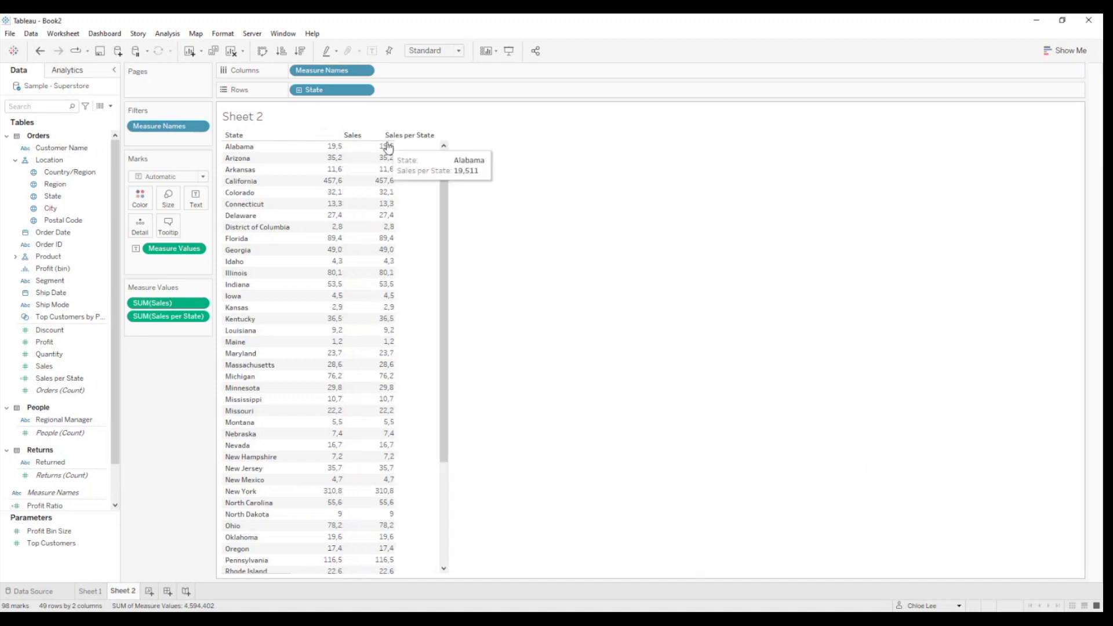
click(281, 51)
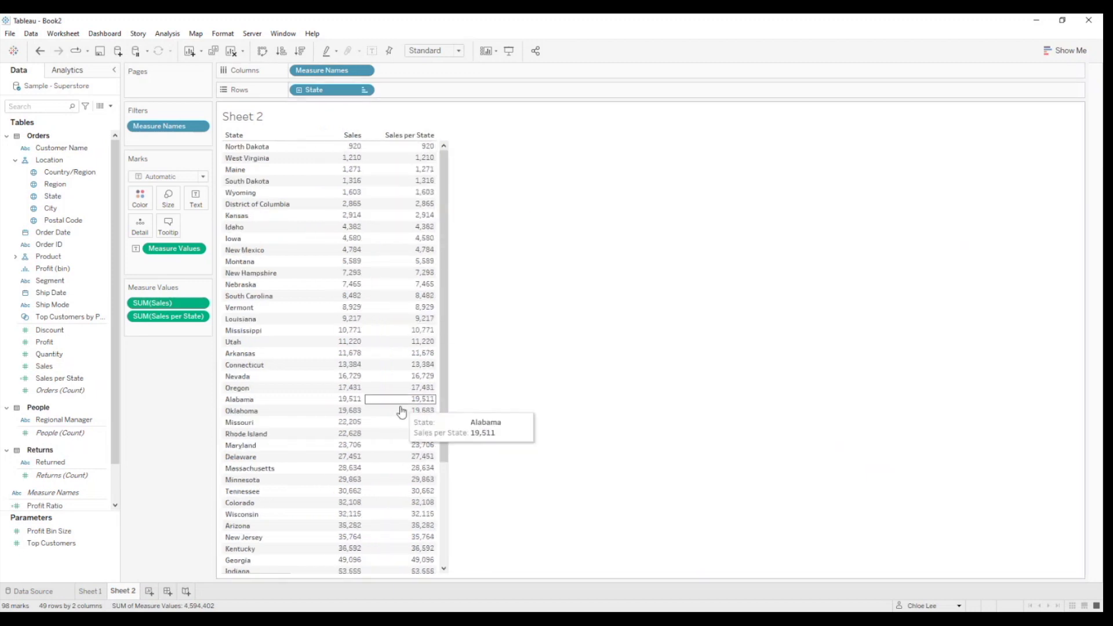
Start a calculated field named "Sales (Group)" with the condition IF [Sales per State] < 10000 THEN "<10000".
click(111, 106)
click(99, 121)
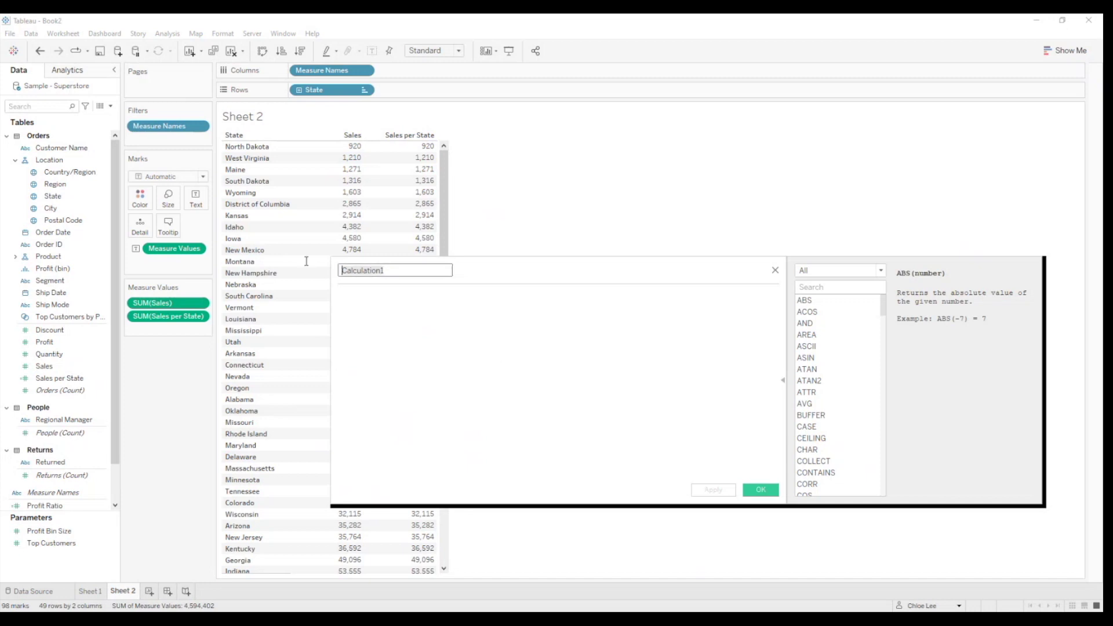
text(Sales)
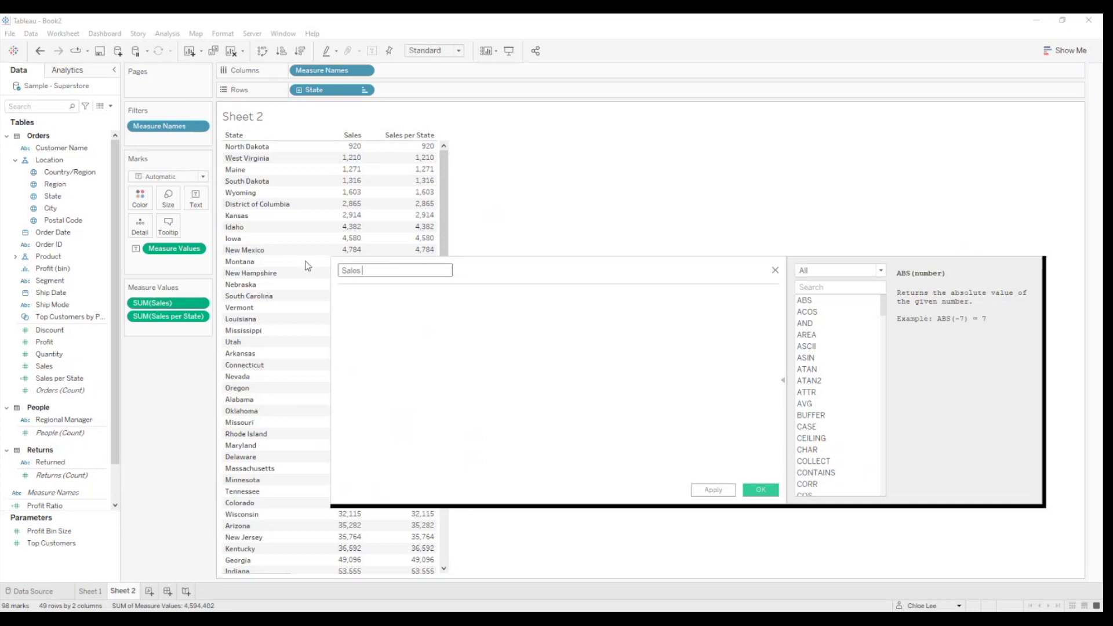
text( (Group))
key(Tab)
text(IF sal)
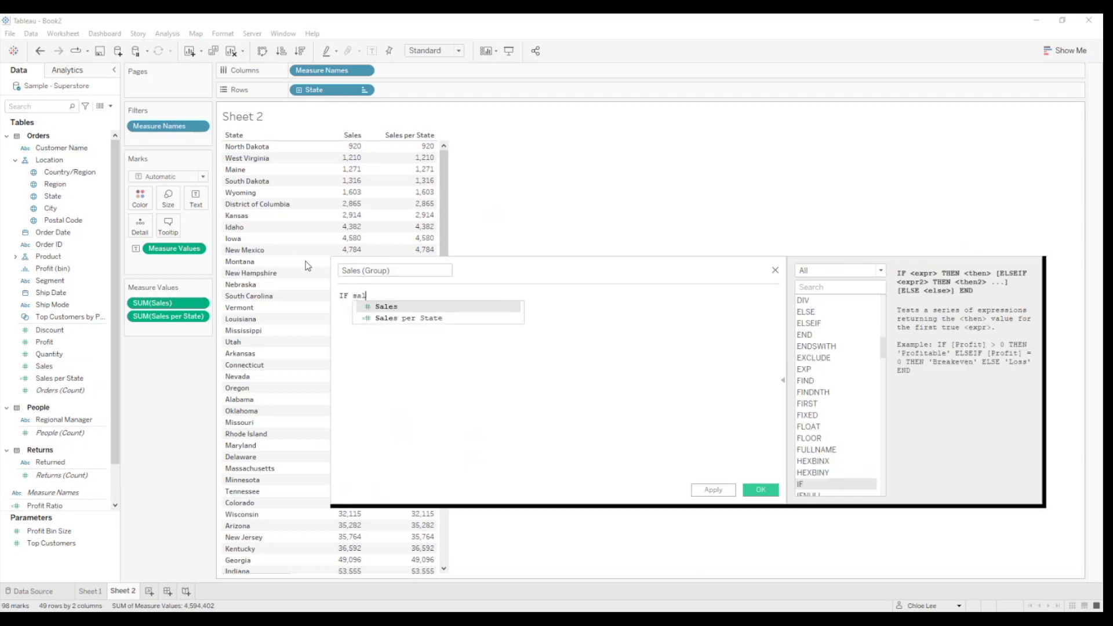
key(Down)
key(Return)
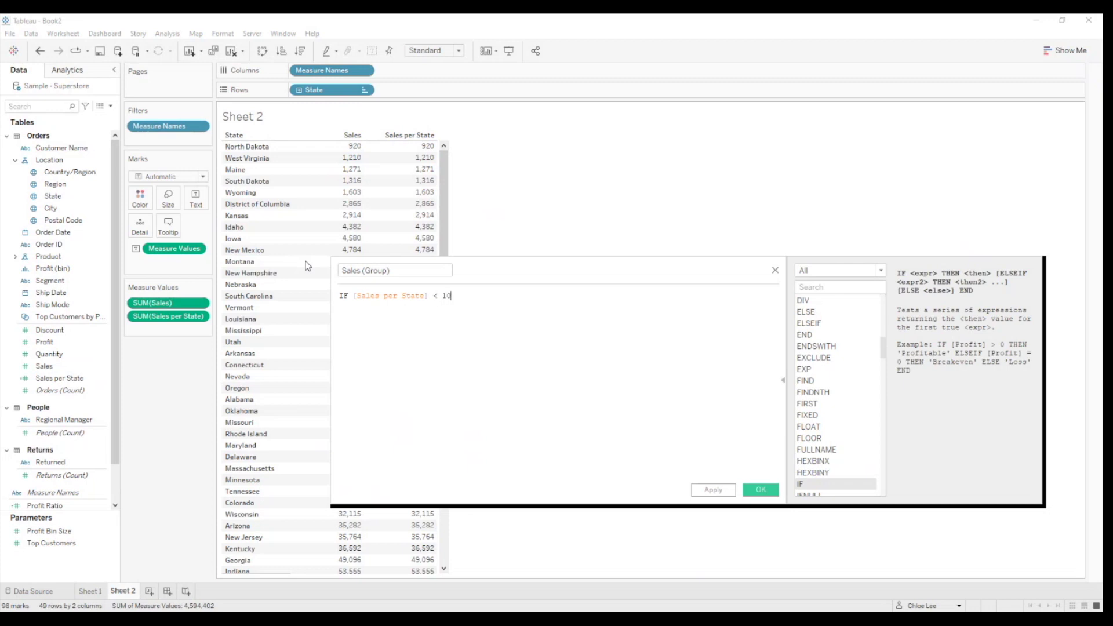
text(< 10000 THEN)
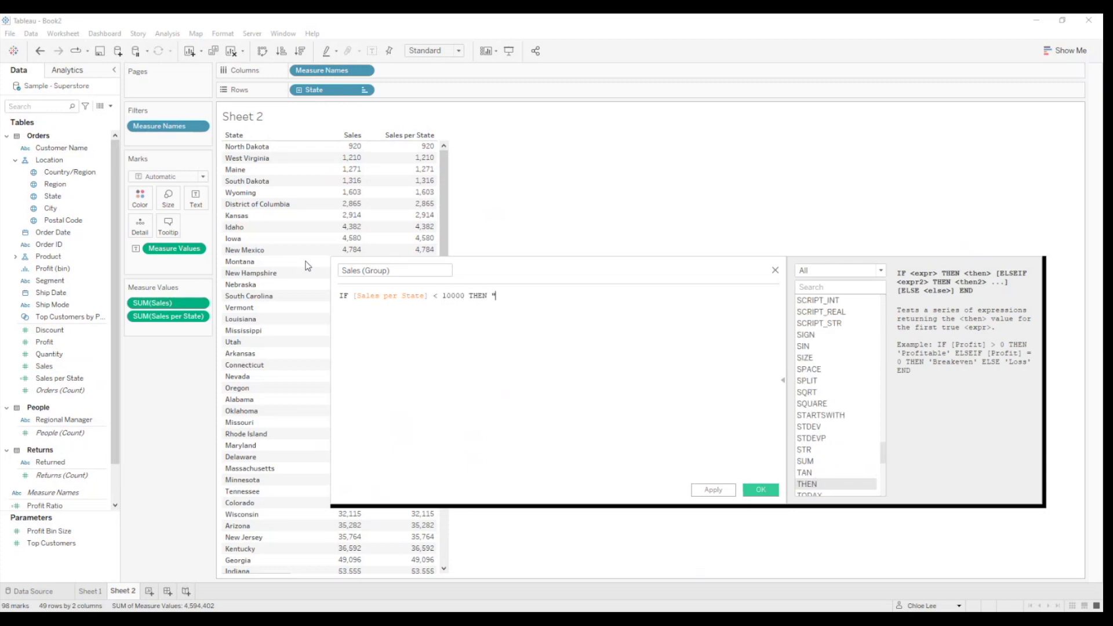
text( "<10000")
key(Return)
text(ELSEIF)
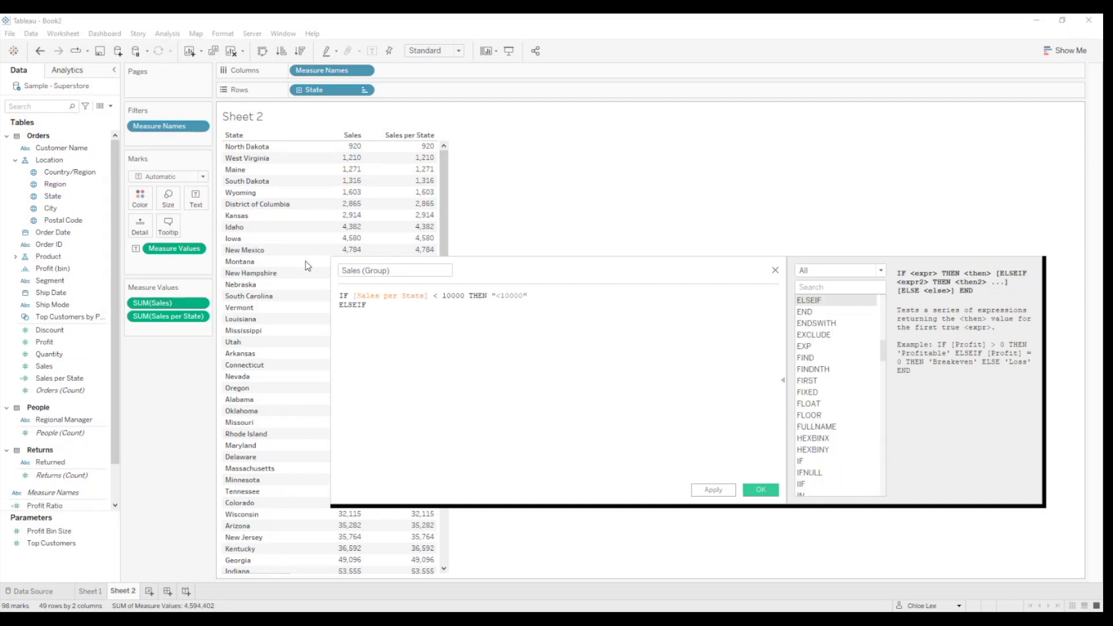
text( sales)
key(Down)
key(Return)
text(>= 10000 AND sale)
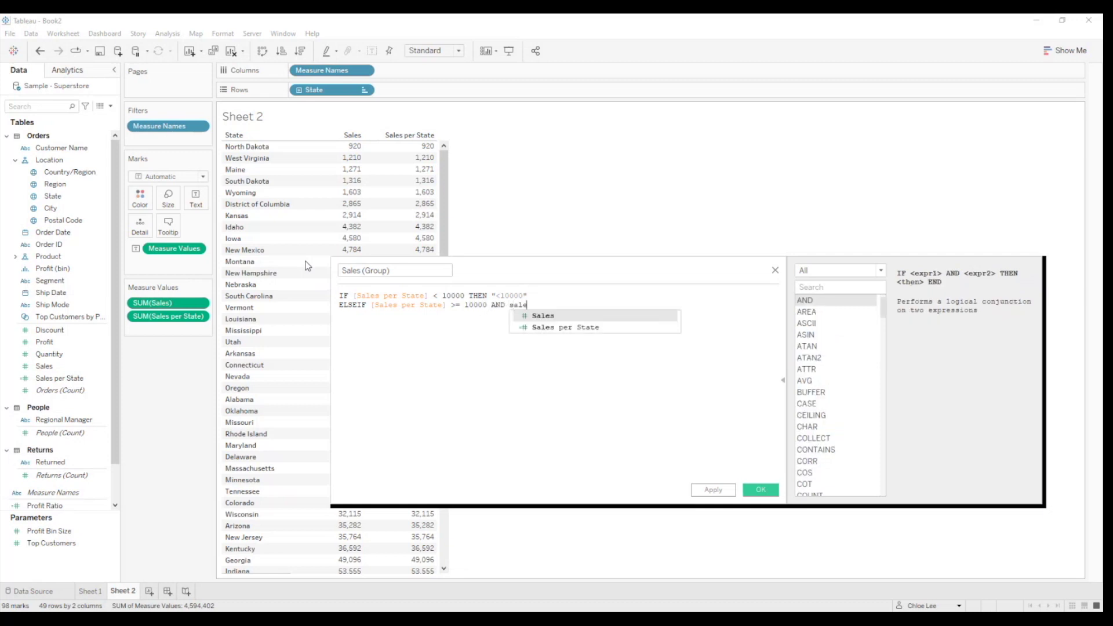
key(Down)
key(Return)
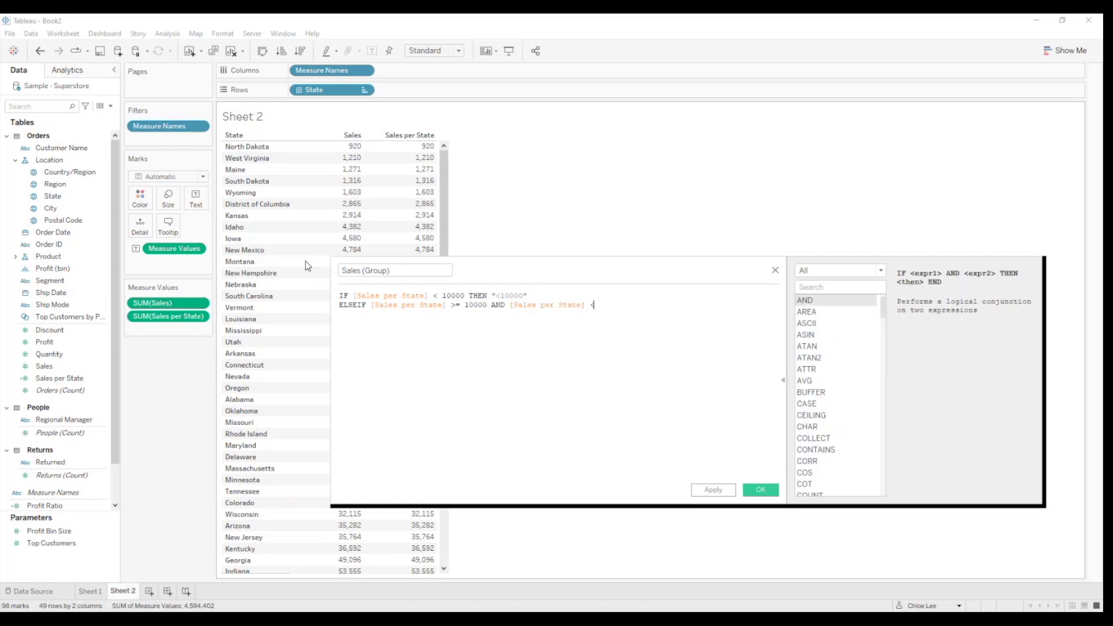
text(< 20000 THEN "10000)
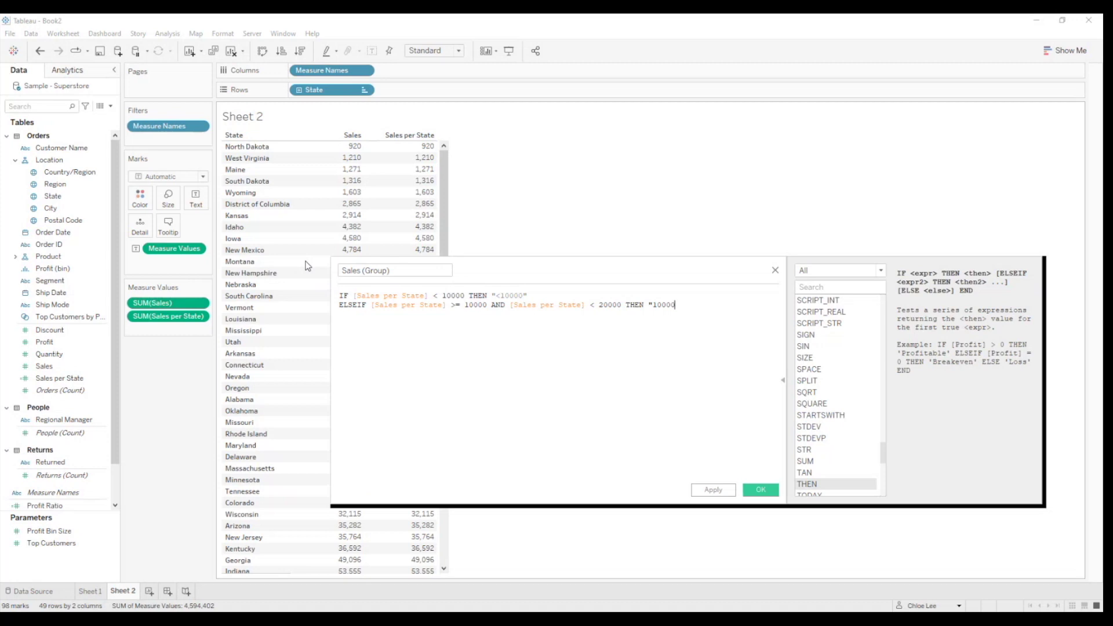
text(-19999" )
text(ELSEIF)
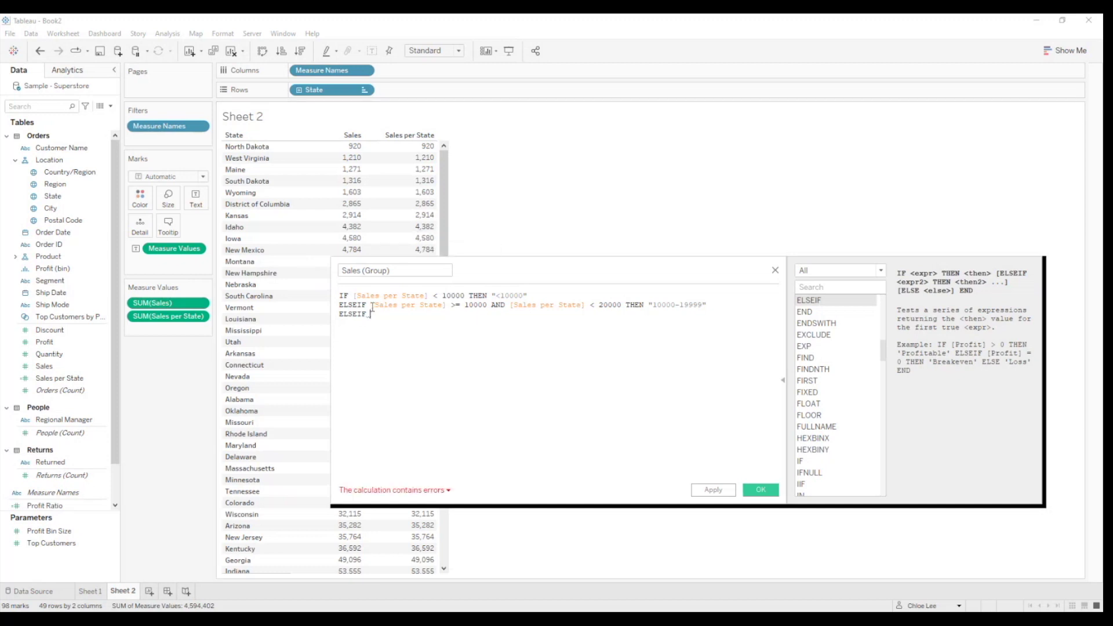
drag(373, 307, 722, 300)
key(ctrl+c)
click(536, 313)
key(ctrl+v)
drag(465, 314, 470, 314)
text(2)
drag(599, 314, 658, 313)
text(32)
drag(680, 315, 685, 315)
text(2)
click(721, 318)
key(Return)
key(ctrl+v)
click(341, 323)
text(ELSEIF)
drag(463, 323, 468, 323)
text(3)
drag(599, 323, 685, 324)
text(433)
drag(720, 324, 339, 324)
key(ctrl+c)
text(4)
text(5)
drag(599, 332, 685, 332)
text(44)
click(719, 342)
key(Return)
key(ctrl+v)
drag(463, 341, 468, 341)
text(5)
text(5)
drag(599, 341, 683, 341)
key(BackSpace)
key(BackSpace)
text(6)
text(5)
text(5)
Paste the remaining 10000-wide conditions from "60000 - 69999" to "90000 - 99999", plus ">100000" and END, and save Sales (Group).
click(705, 342)
key(ctrl+v)
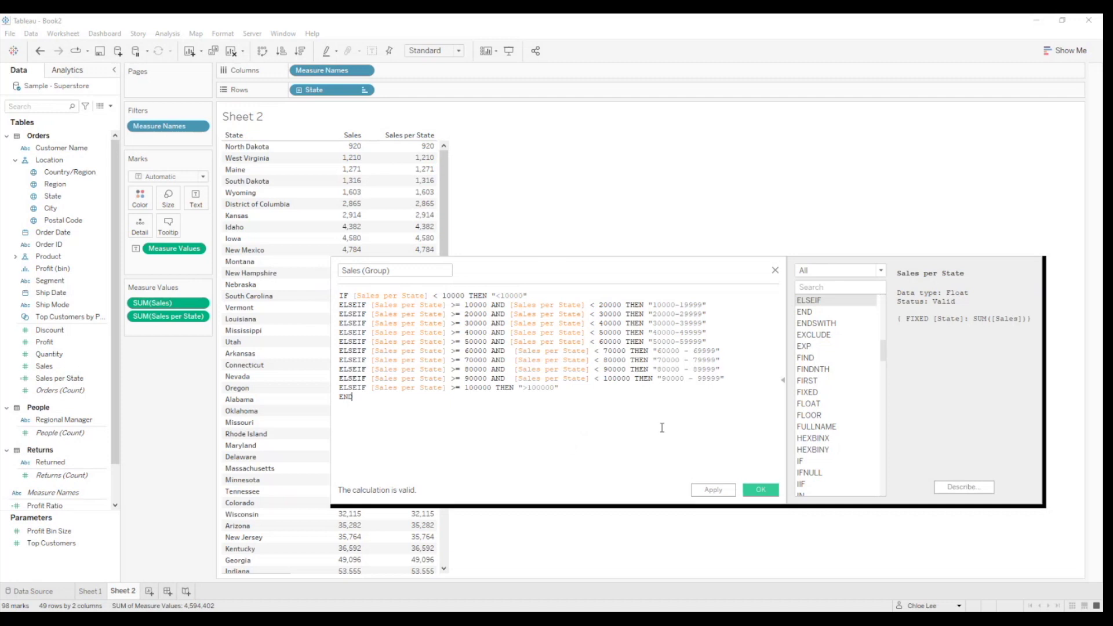
click(763, 490)
Add Sales (Group) to the table rows after State and check each state's assigned group.
drag(61, 280, 410, 82)
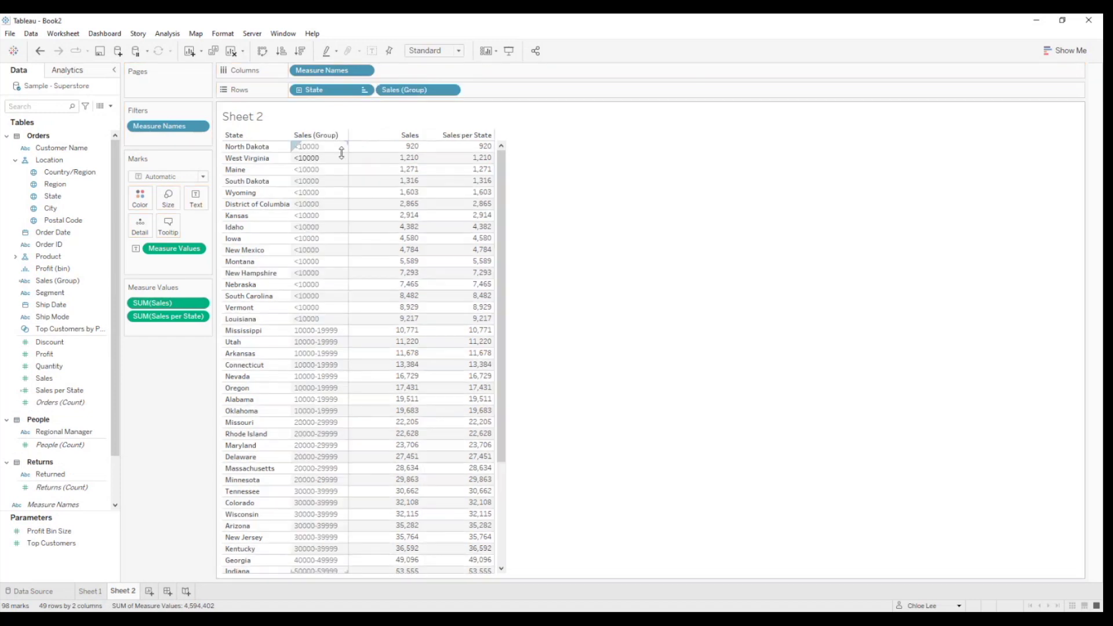
scroll(322, 318, down, 4)
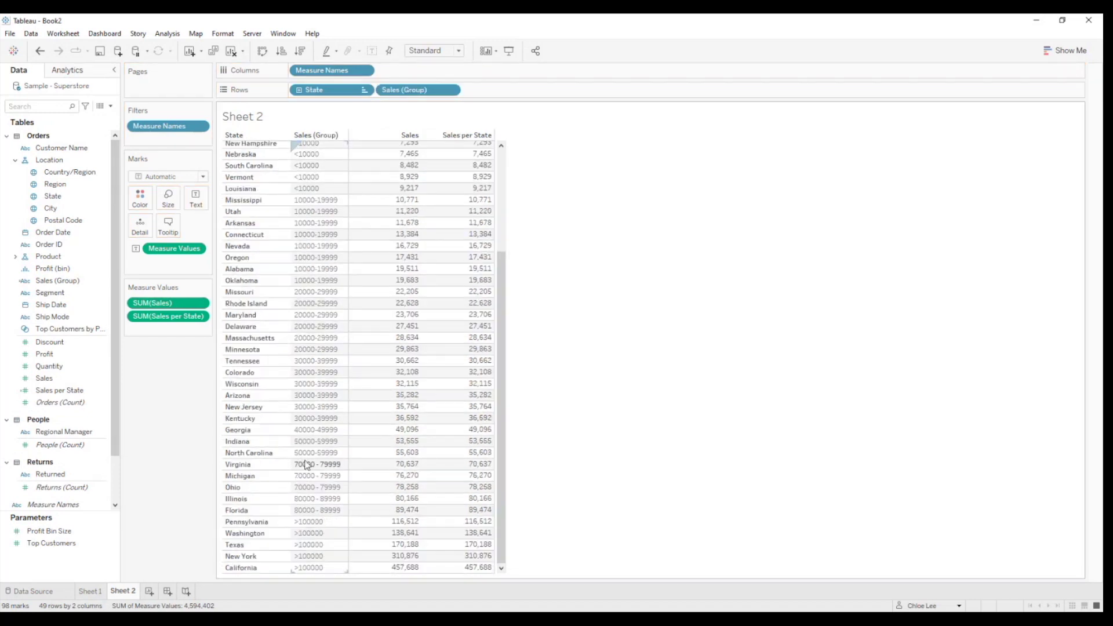
scroll(323, 248, up, 5)
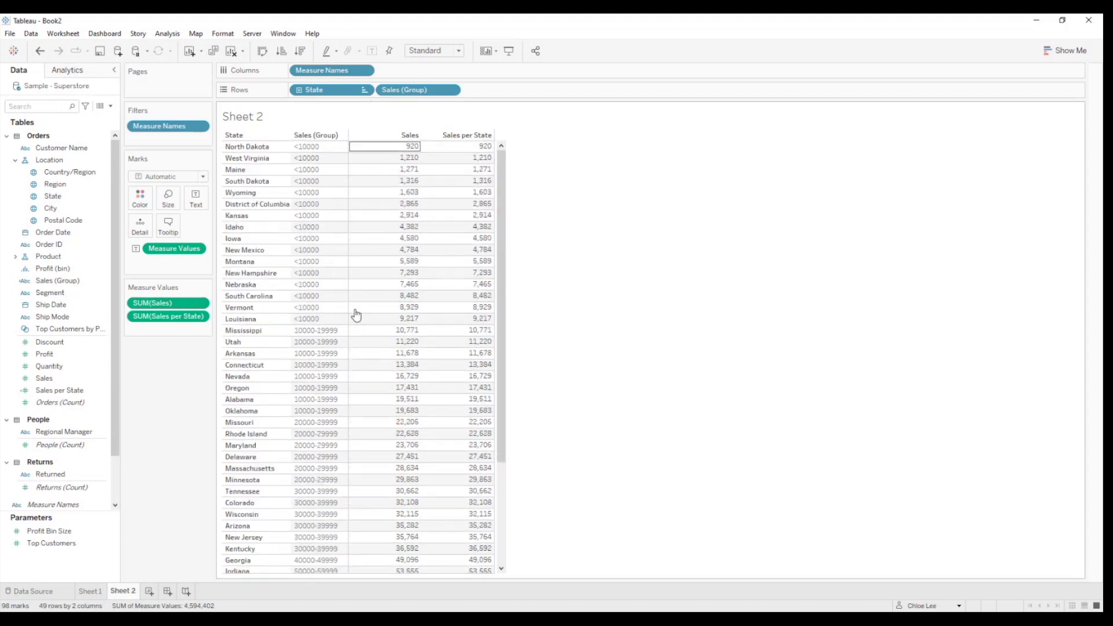
Colour the states on Sheet 1 by Sales (Group) instead of Sales, using the Map mark type.
click(90, 592)
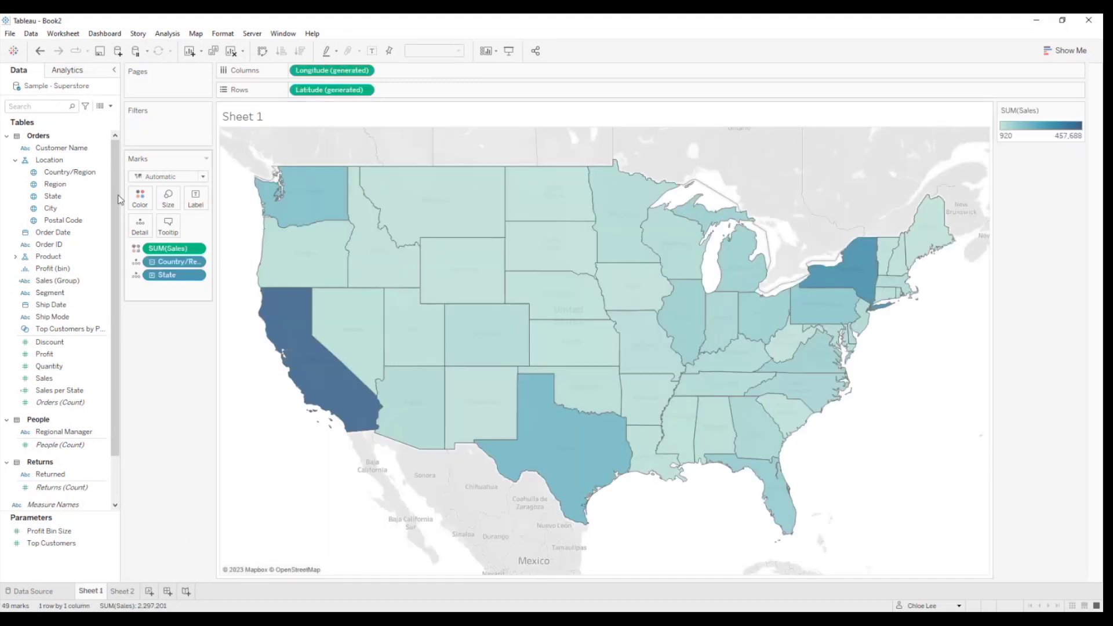
drag(81, 286, 146, 206)
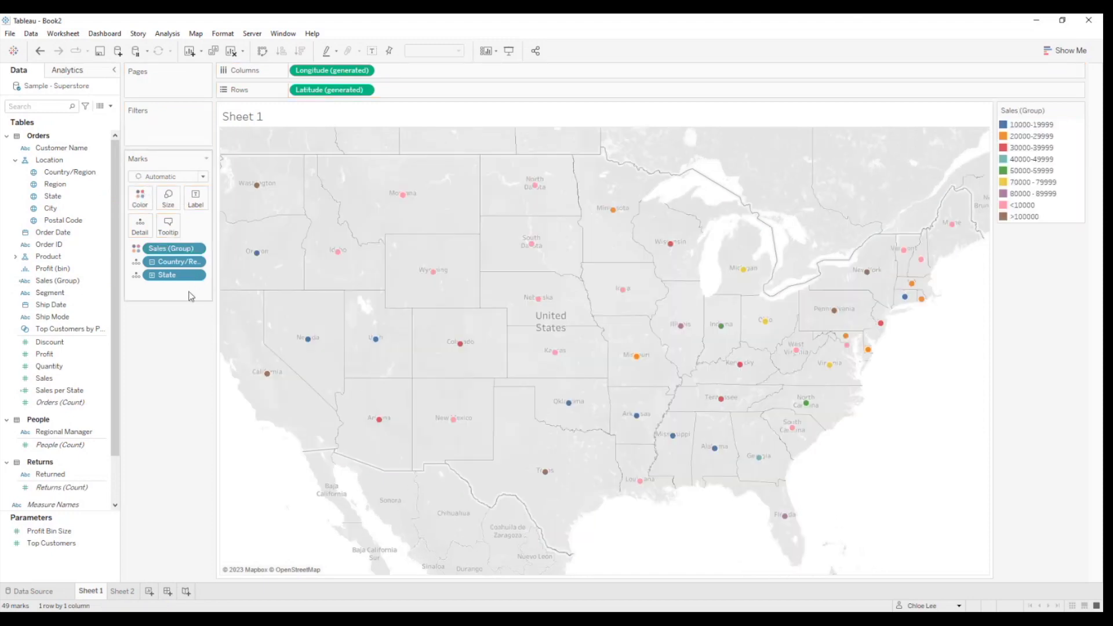
click(141, 199)
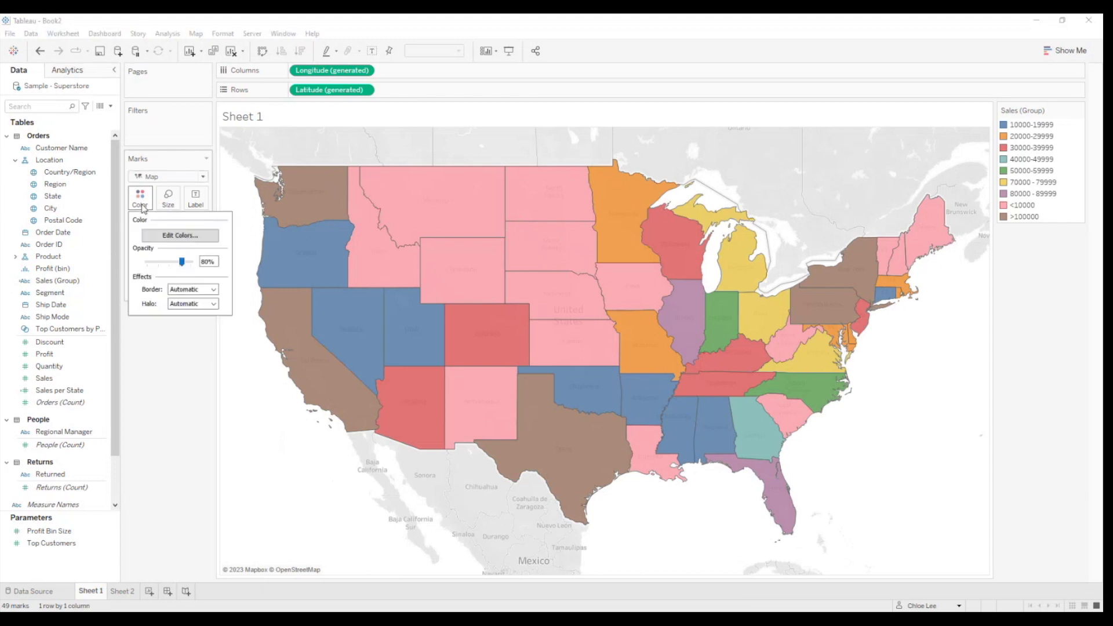
click(186, 236)
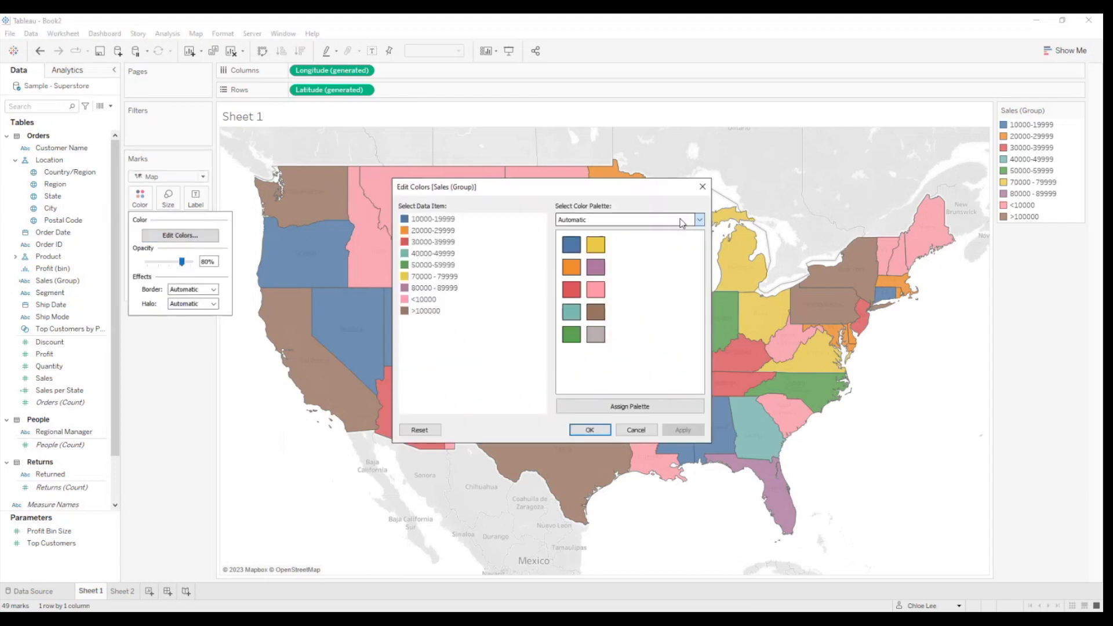
key(Down)
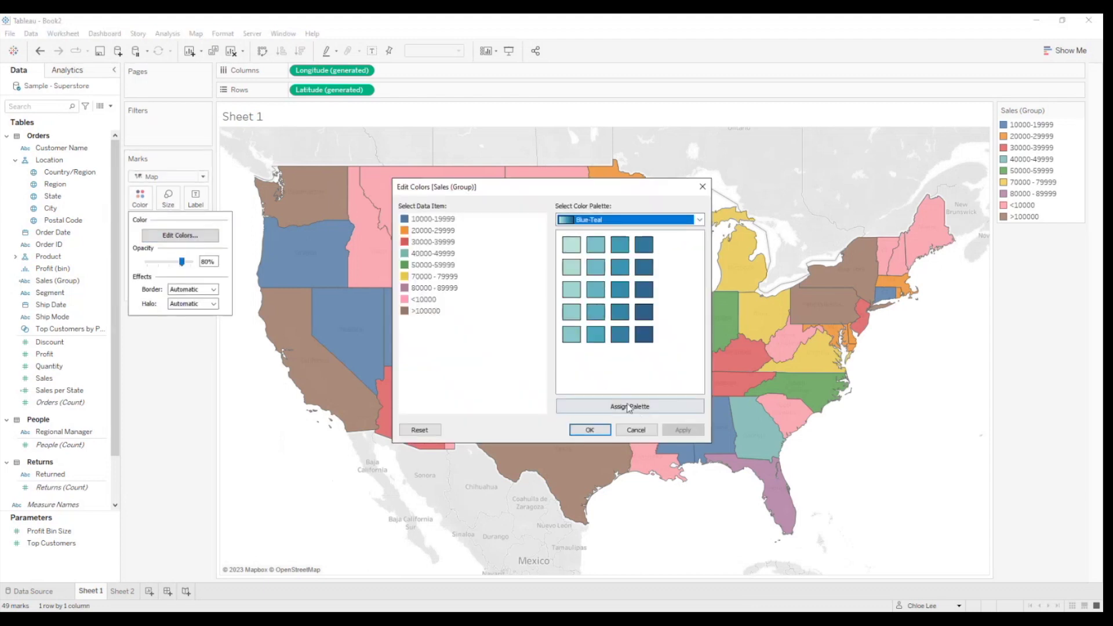
click(634, 430)
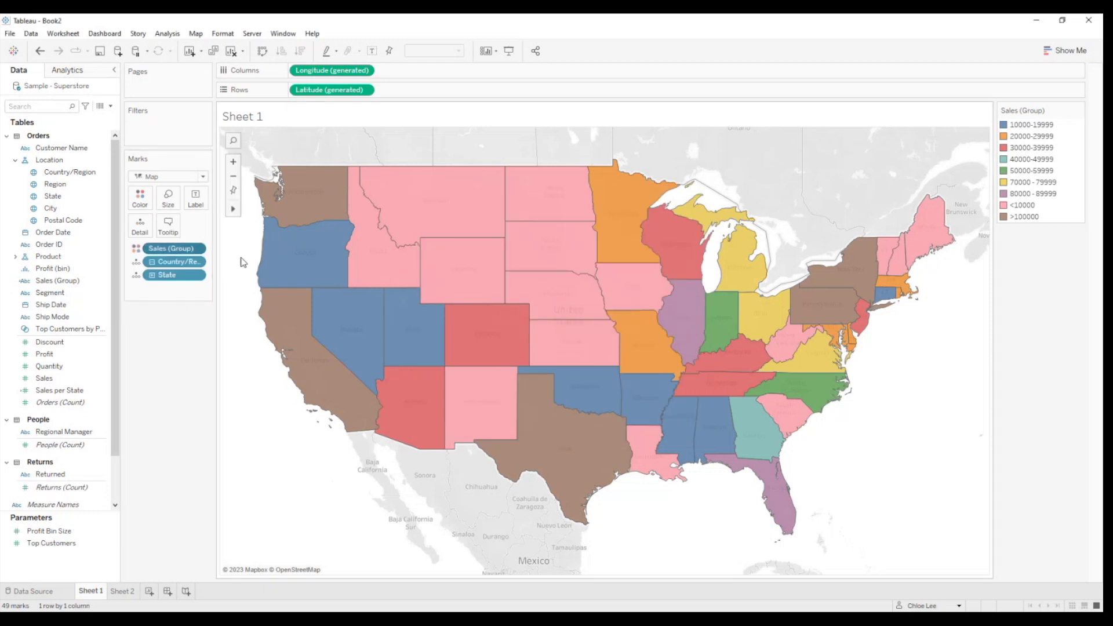
Sort Sales (Group) manually so that <10000 is the first group in the map's colour legend.
click(196, 248)
click(174, 301)
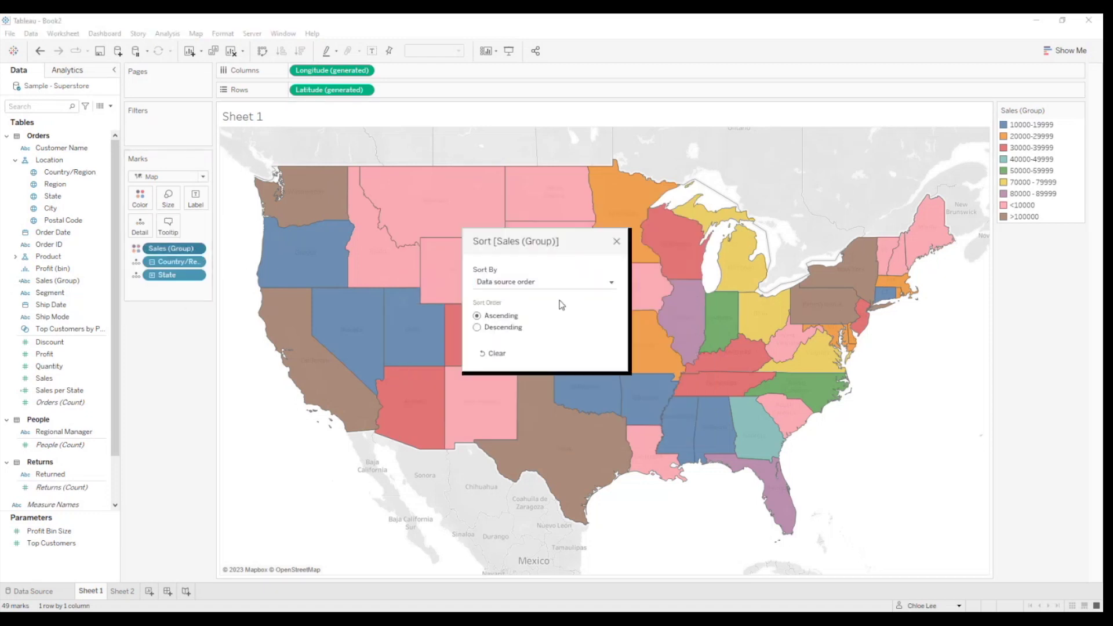
click(610, 282)
click(590, 328)
click(524, 384)
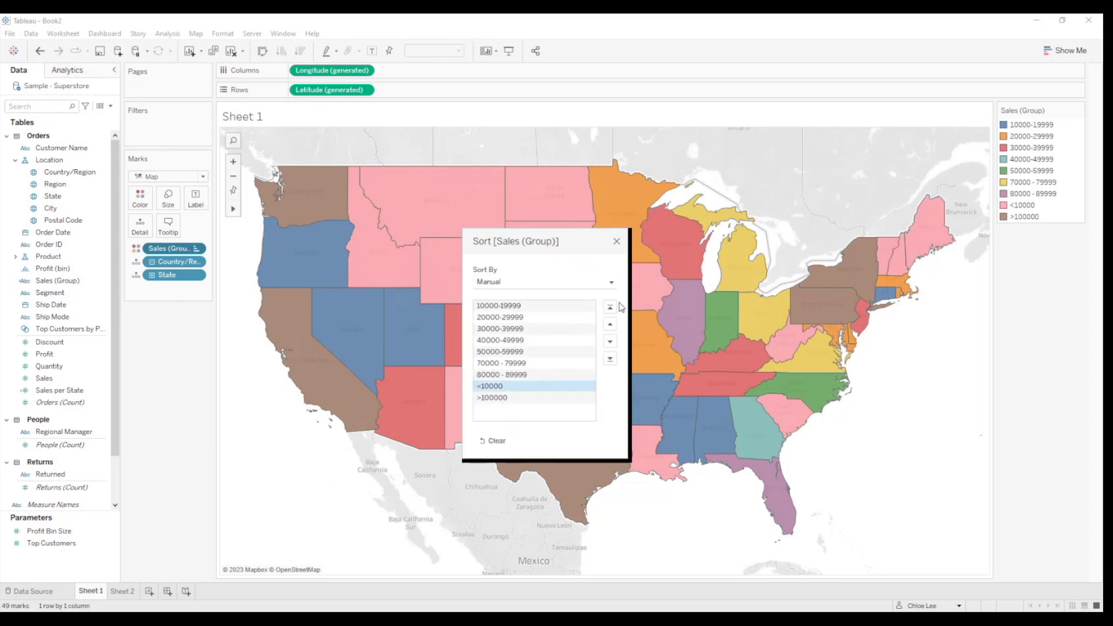
click(609, 306)
click(617, 242)
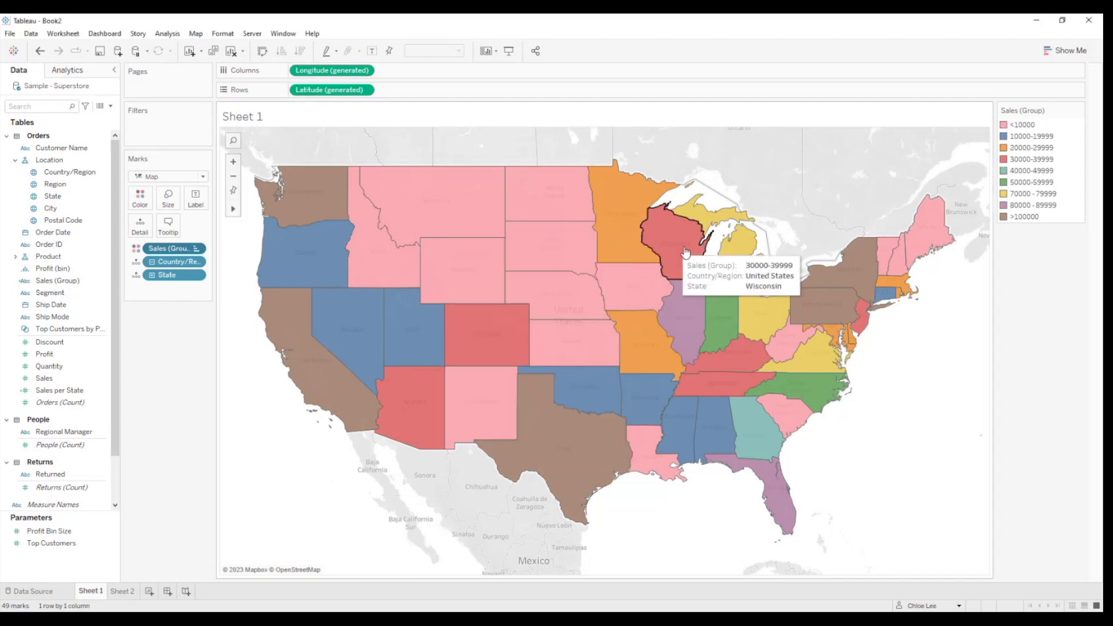
Assign a sequential palette from light teal to dark blue to the Sales (Group) colours, and label the map with State.
click(140, 197)
click(179, 234)
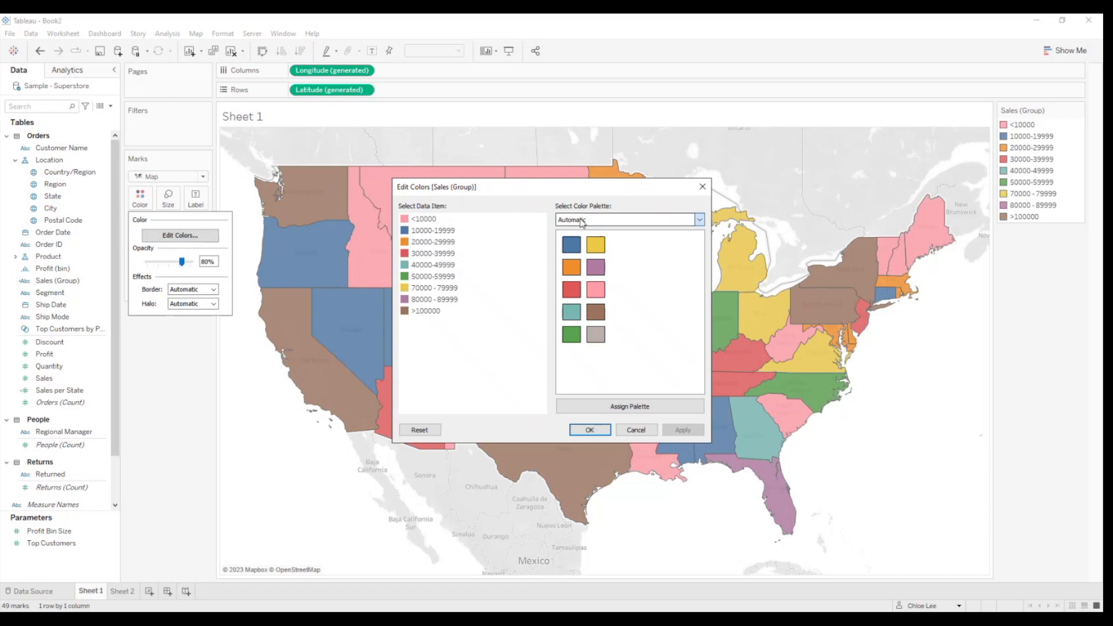
click(629, 405)
click(590, 430)
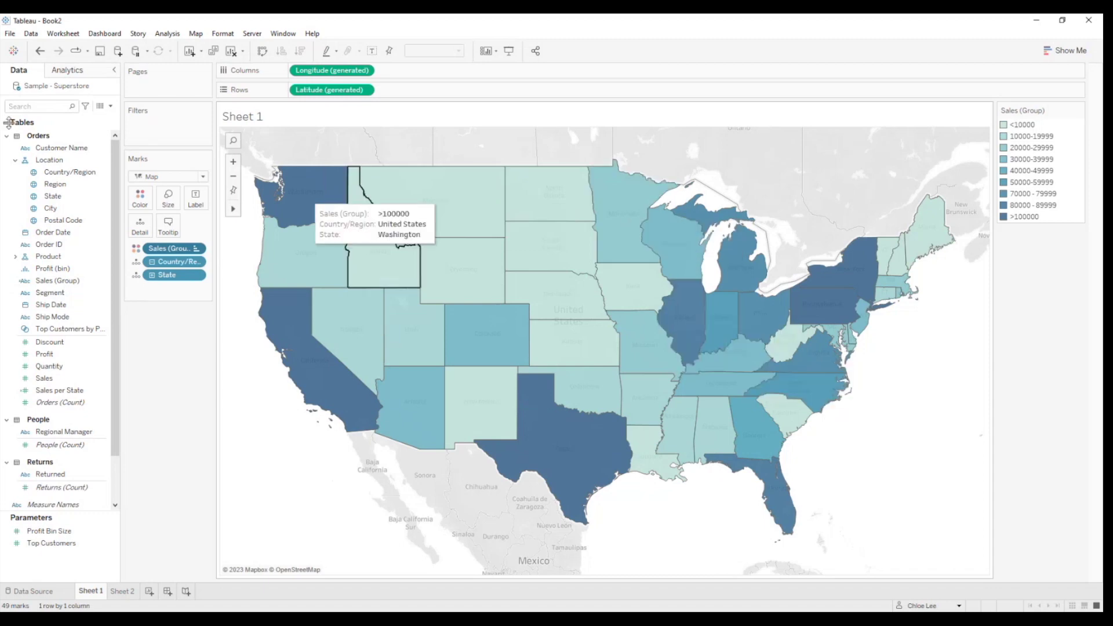
drag(53, 196, 195, 201)
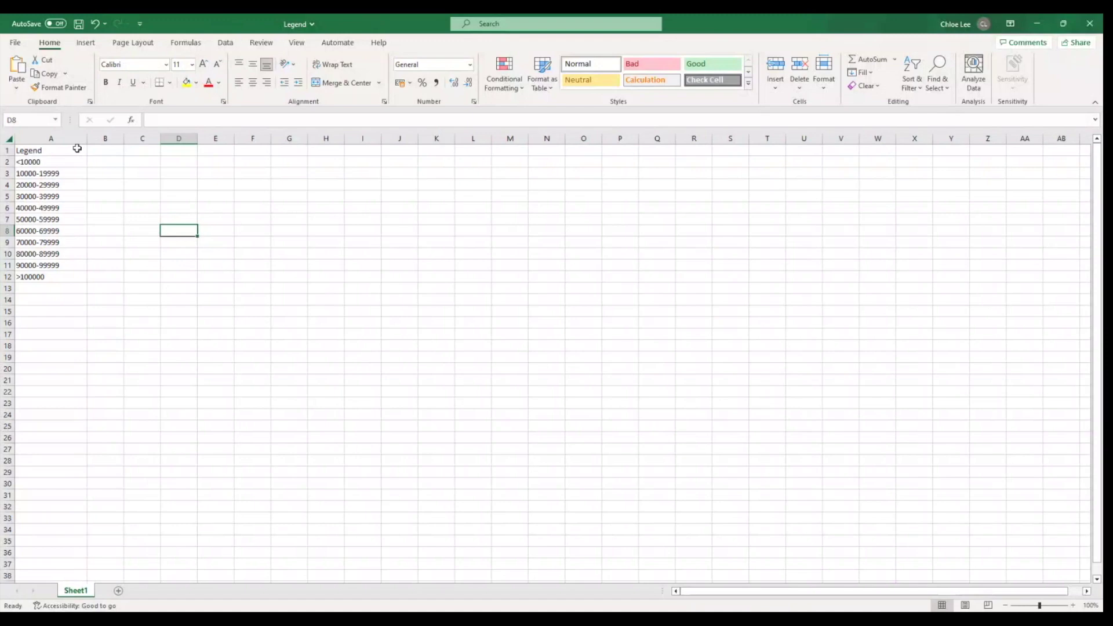
Examine the range labels in the Legend column of the Legend workbook in Excel, and return to Tableau.
drag(76, 197, 85, 278)
click(178, 265)
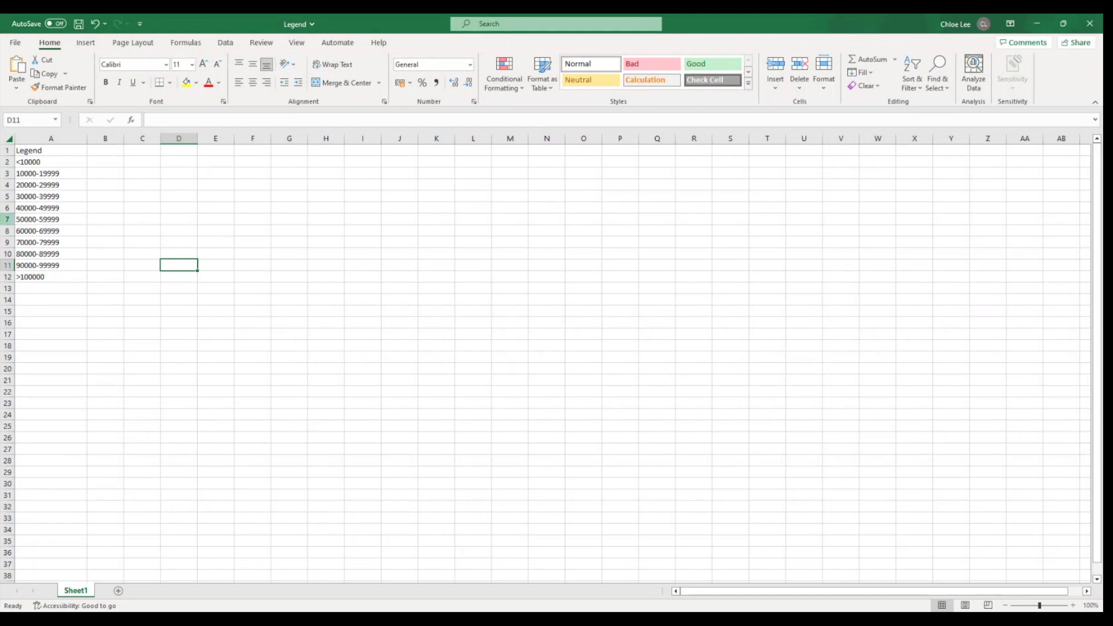
key(alt+Tab)
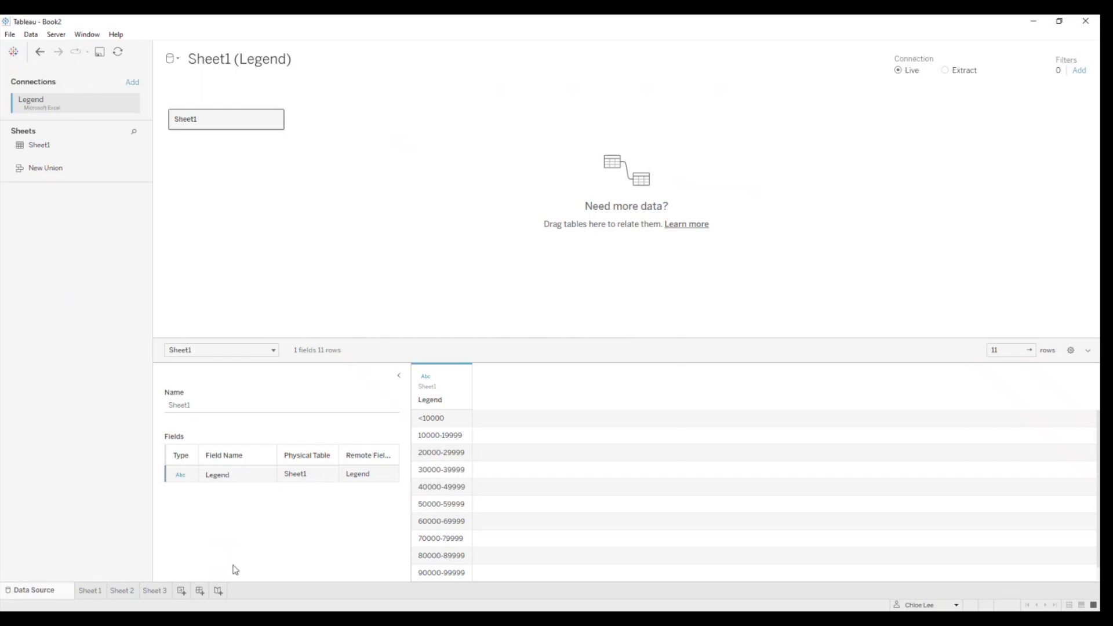
Create a new worksheet with the Legend field laid out across the columns, and widen the columns.
click(181, 592)
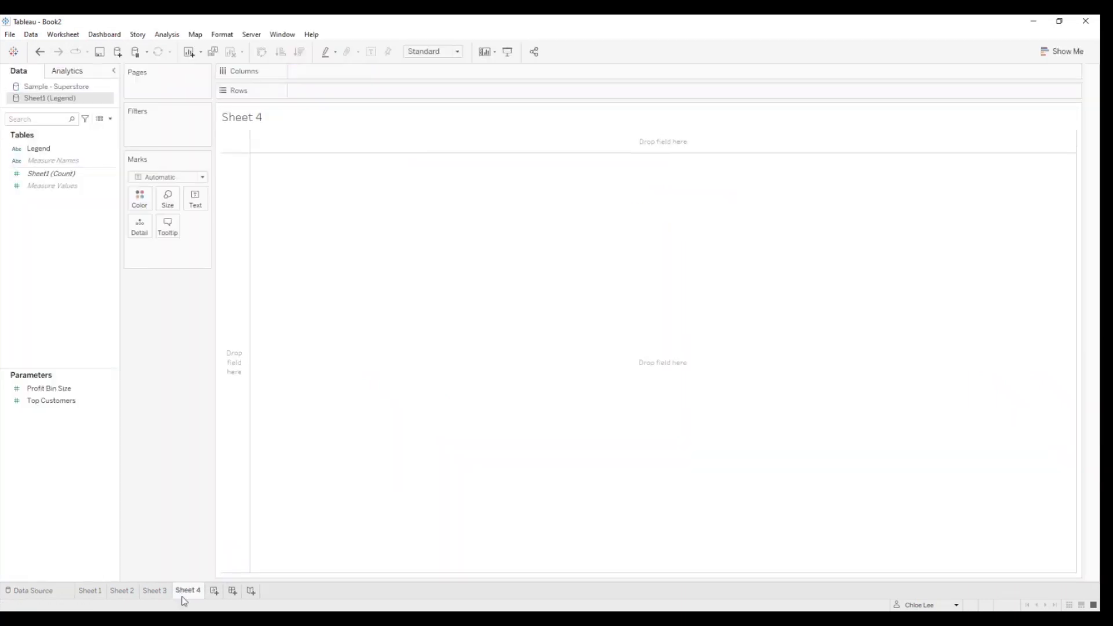
drag(38, 149, 335, 70)
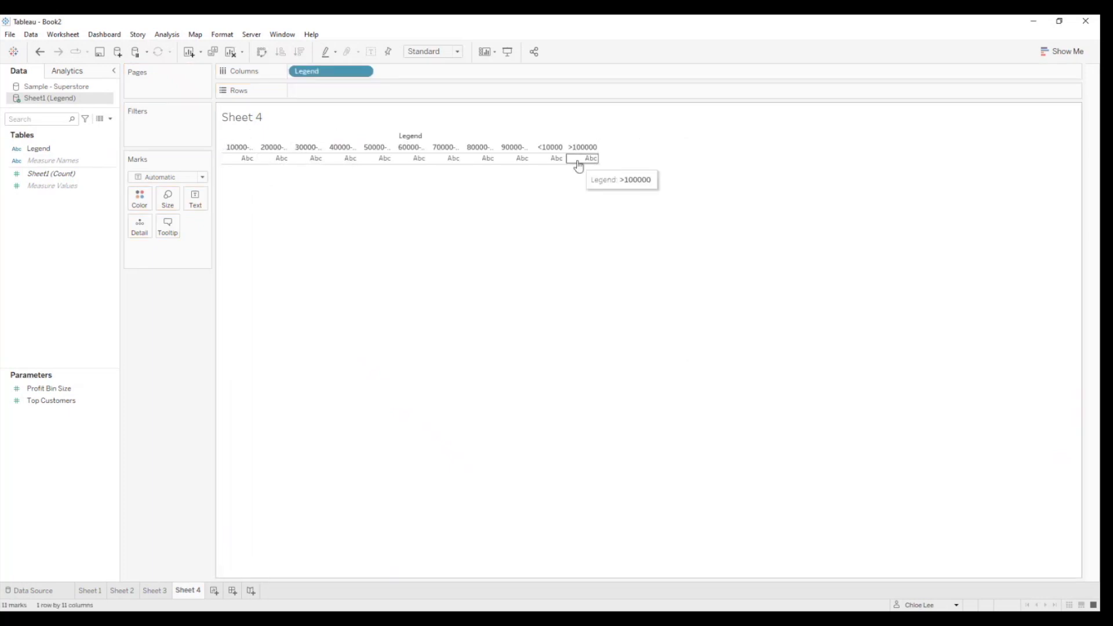
drag(603, 162, 656, 161)
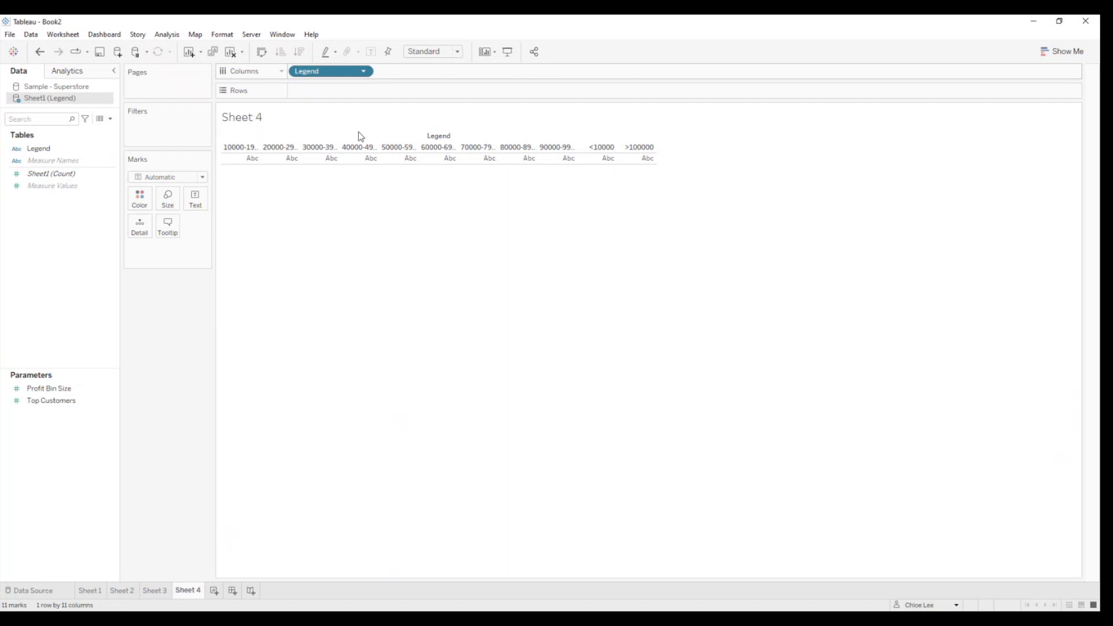
Sort the Legend field manually so that <10000 comes before all the other ranges.
click(312, 108)
click(520, 287)
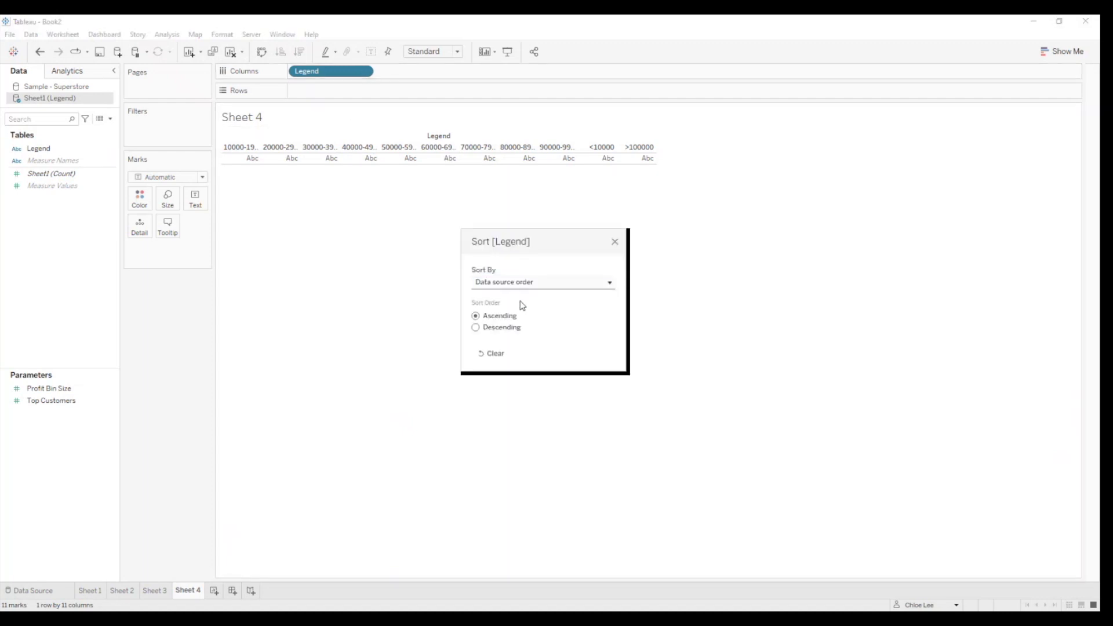
click(521, 329)
click(515, 409)
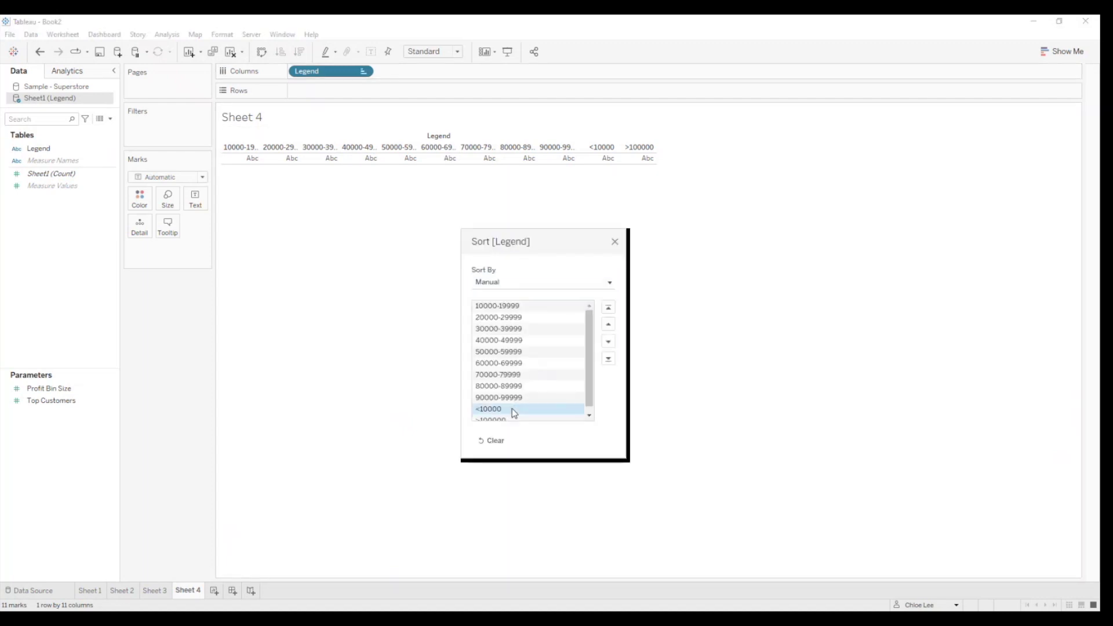
click(607, 307)
click(616, 241)
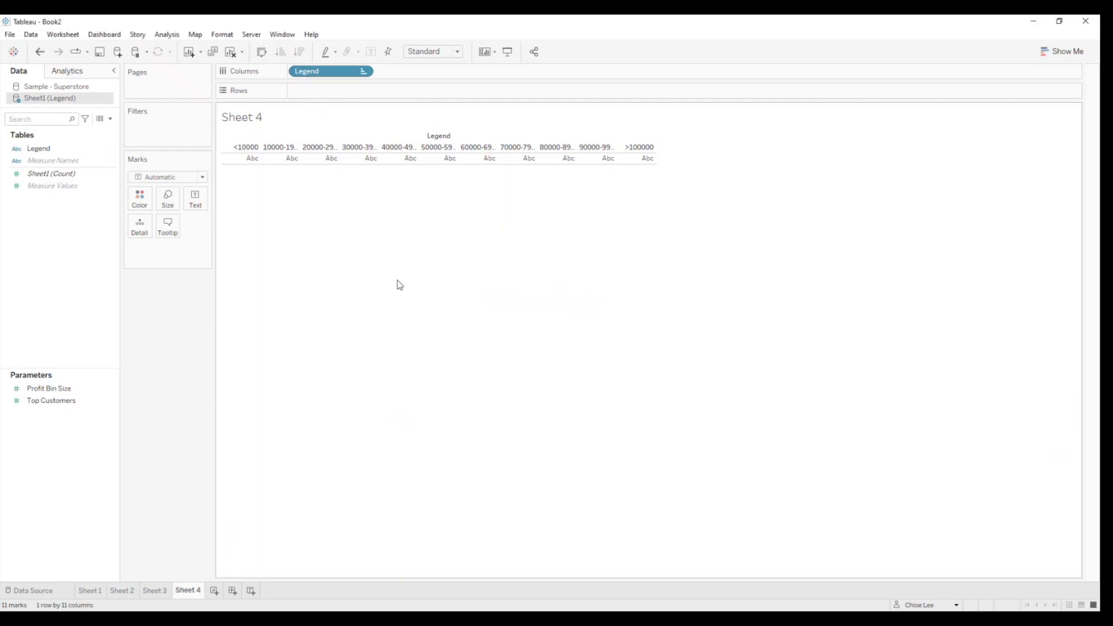
Create a calculated field named Legend (Num) that starts with CASE [Legend] and WHEN "<10000" THEN 1.
click(109, 129)
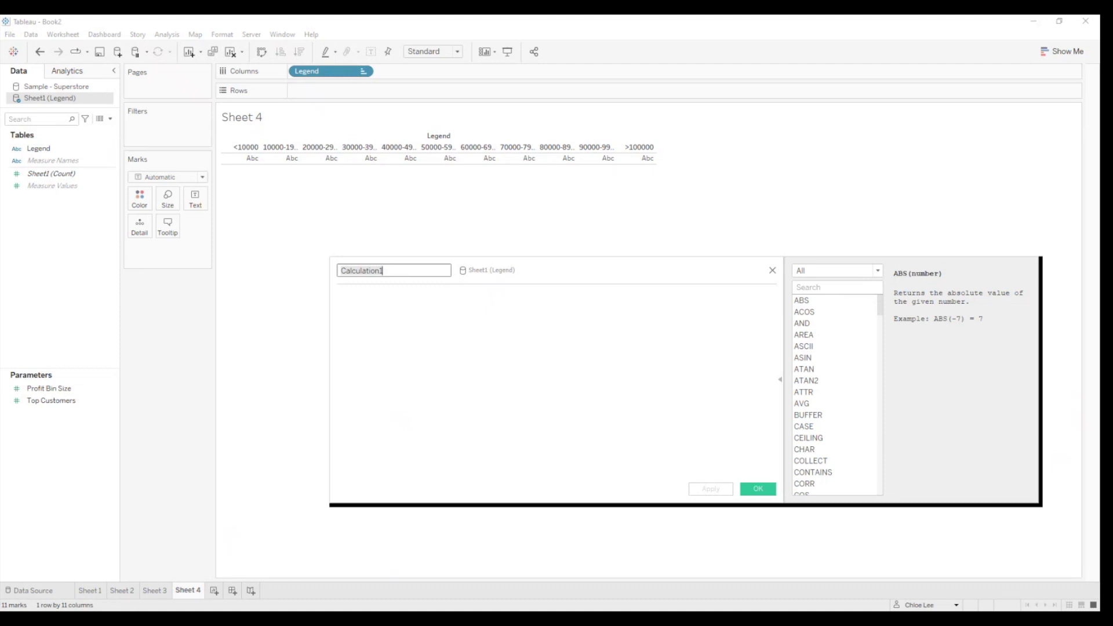
drag(393, 271, 293, 259)
text(Legend (Num)
key(Tab)
text(CASE )
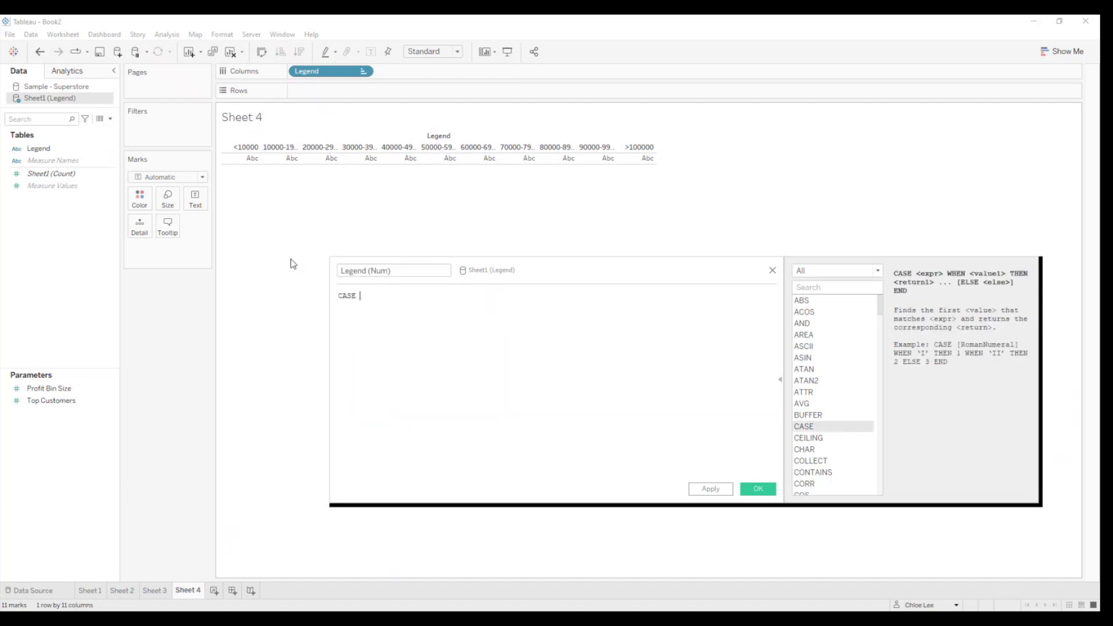
text(leg)
key(Return)
key(Return)
text(WHEN "<)
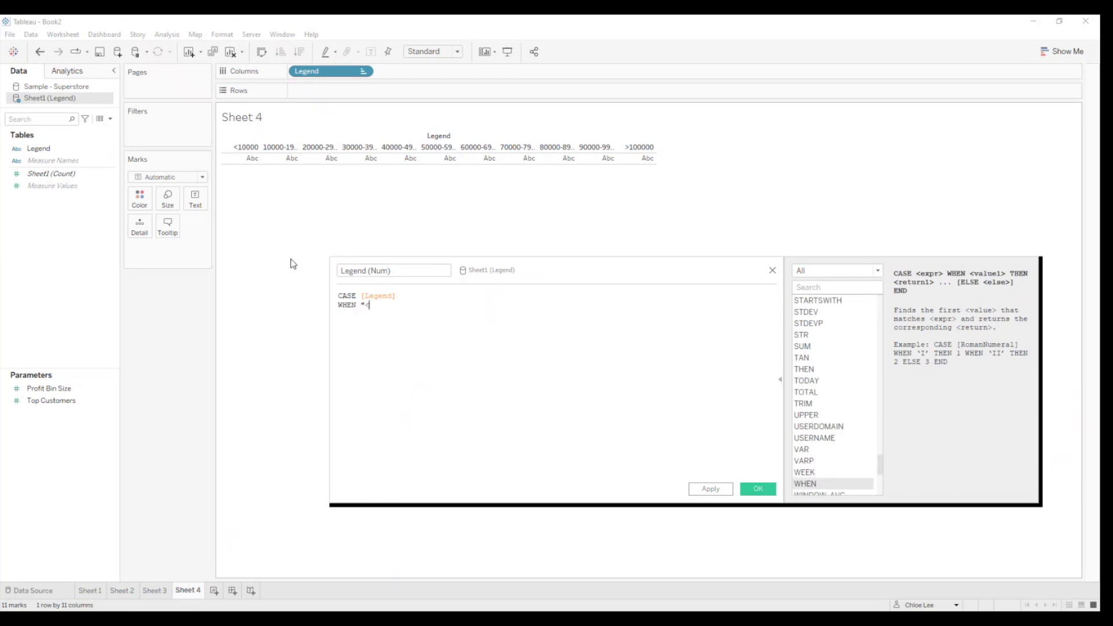
text(10000"" THEN)
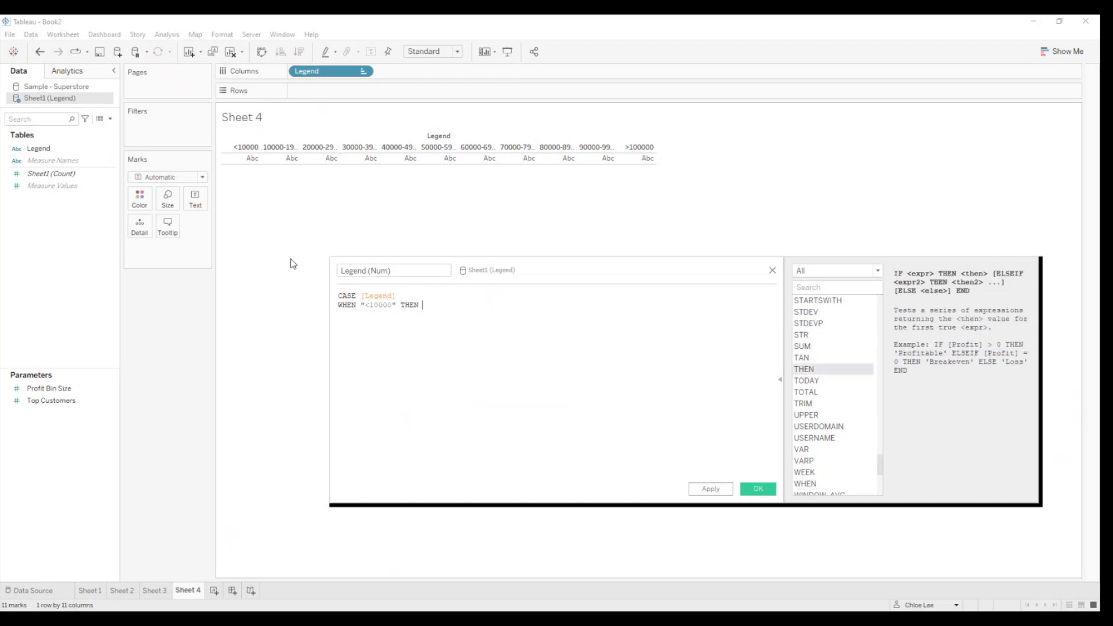
text( 1)
key(Return)
text(WHEN "1000)
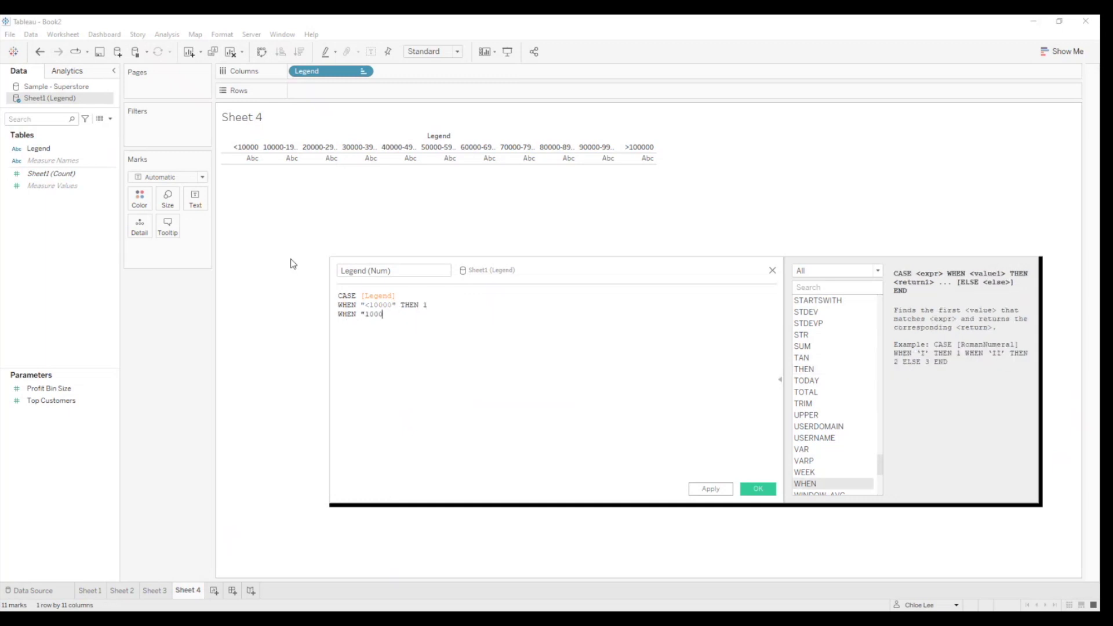
text(0-19999" THEN 2)
key(Return)
text(WHEN "20000-2999)
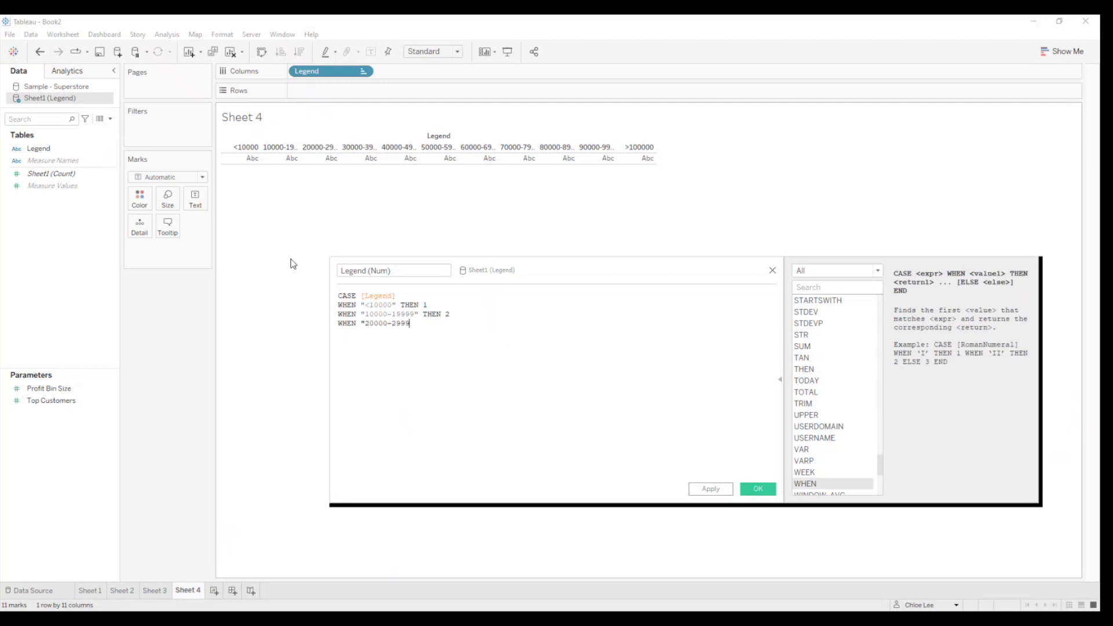
text(9" THEN 3 WHEN "30000-39999)
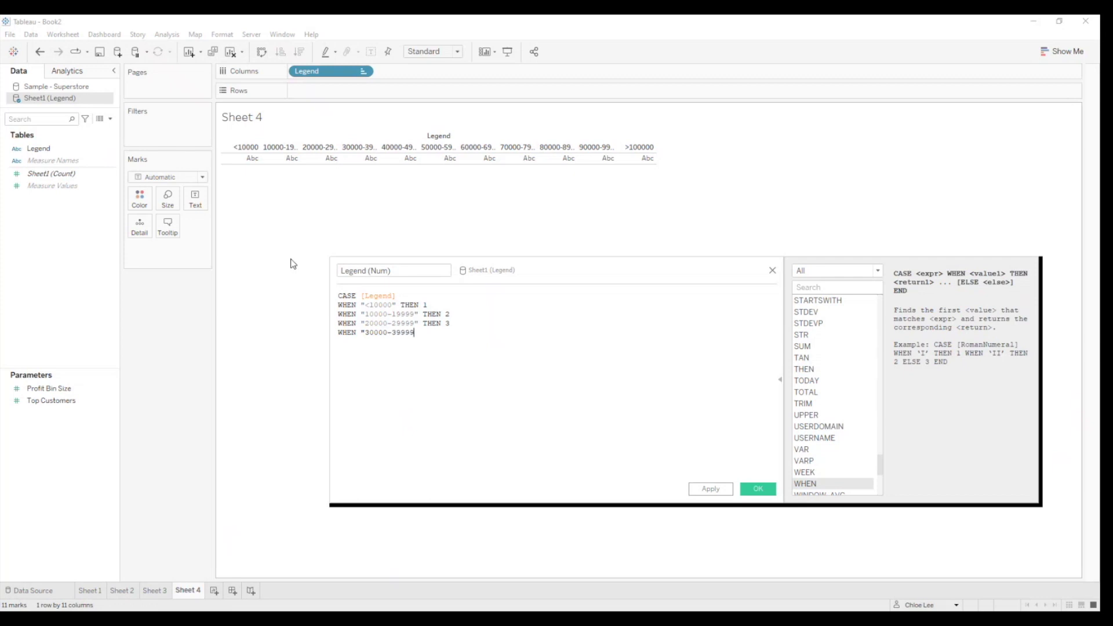
text(" THEN 4 WHEN "40000-49999" THEN 5)
key(Return)
text(WHEN ")
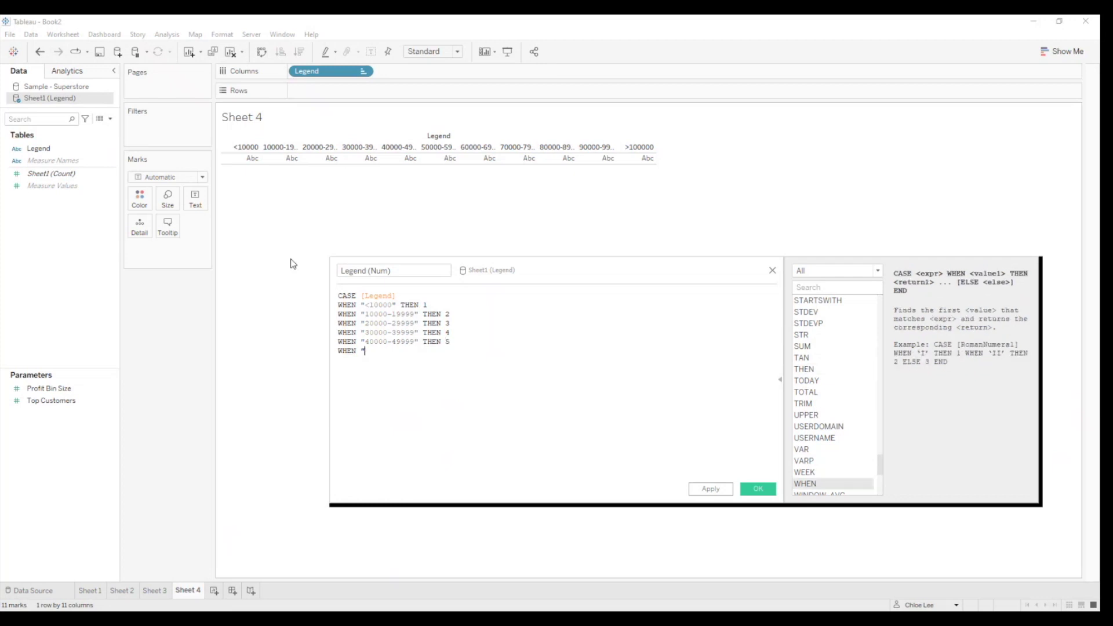
text(50000-59999" THEN 6)
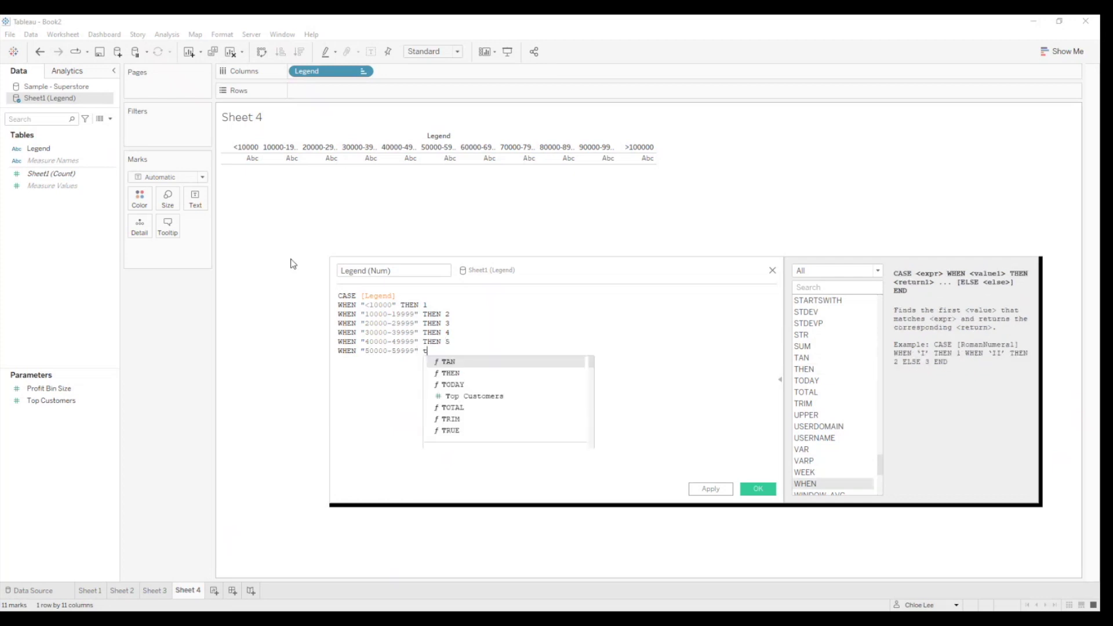
key(Return)
text(WHEN "6000)
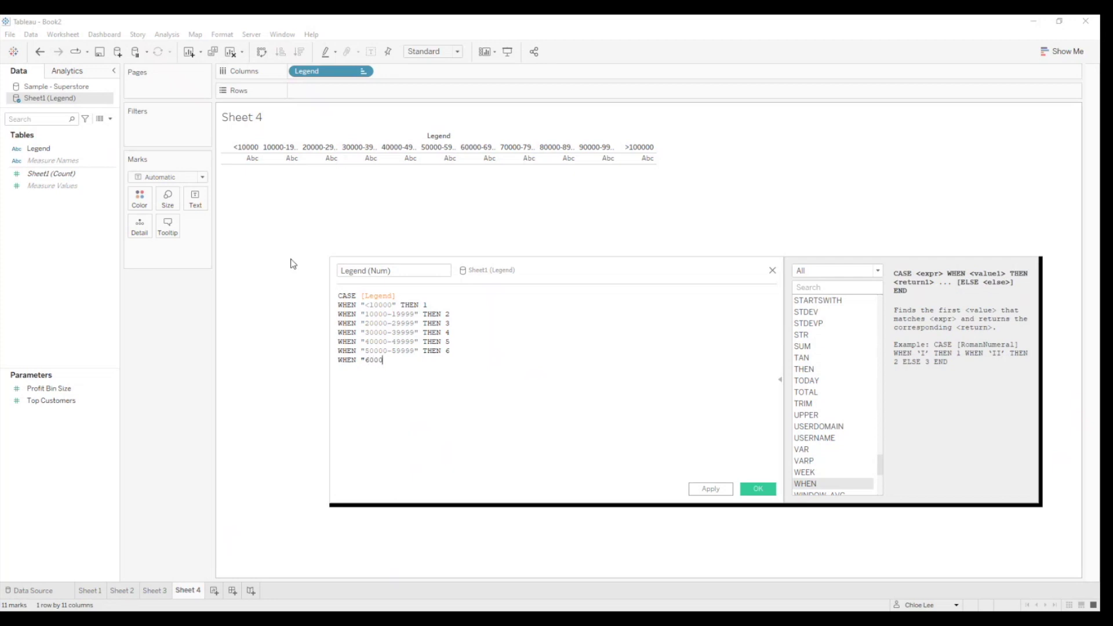
text(0-69999" THEN 7)
key(Return)
text(WHEN )
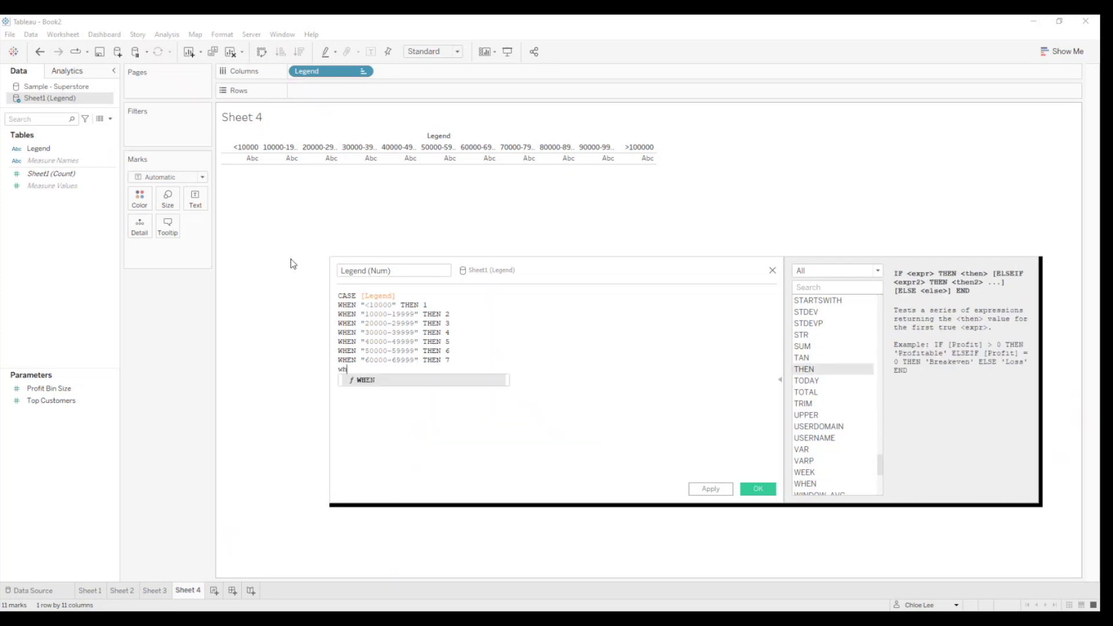
text("70000-79)
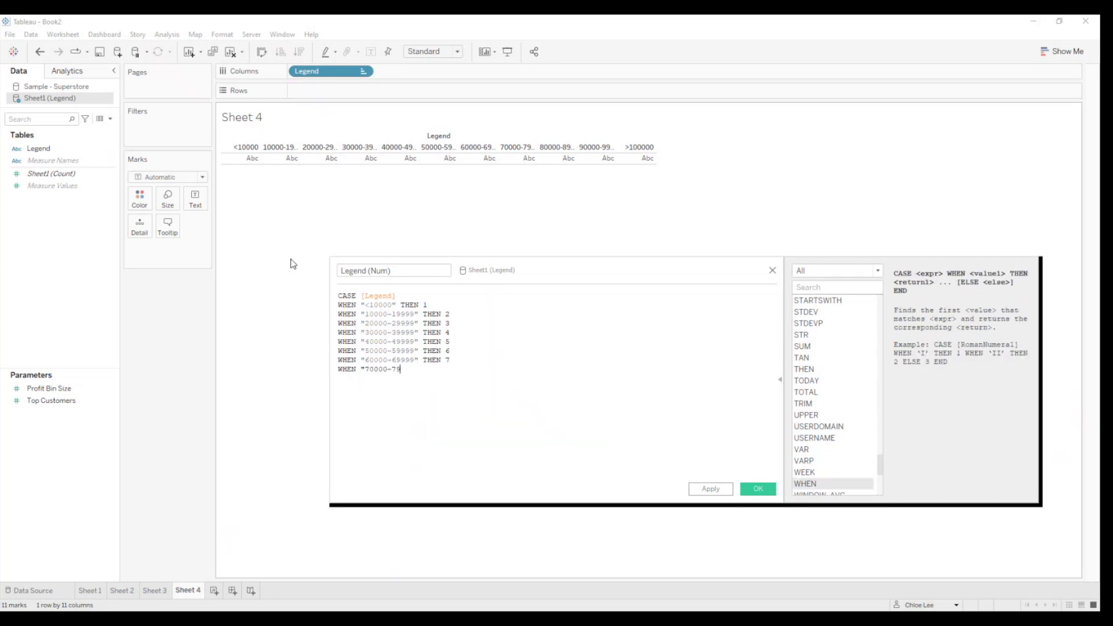
text(999" THEN 8)
key(Return)
text(WHEN "80000-89999" THEN 9)
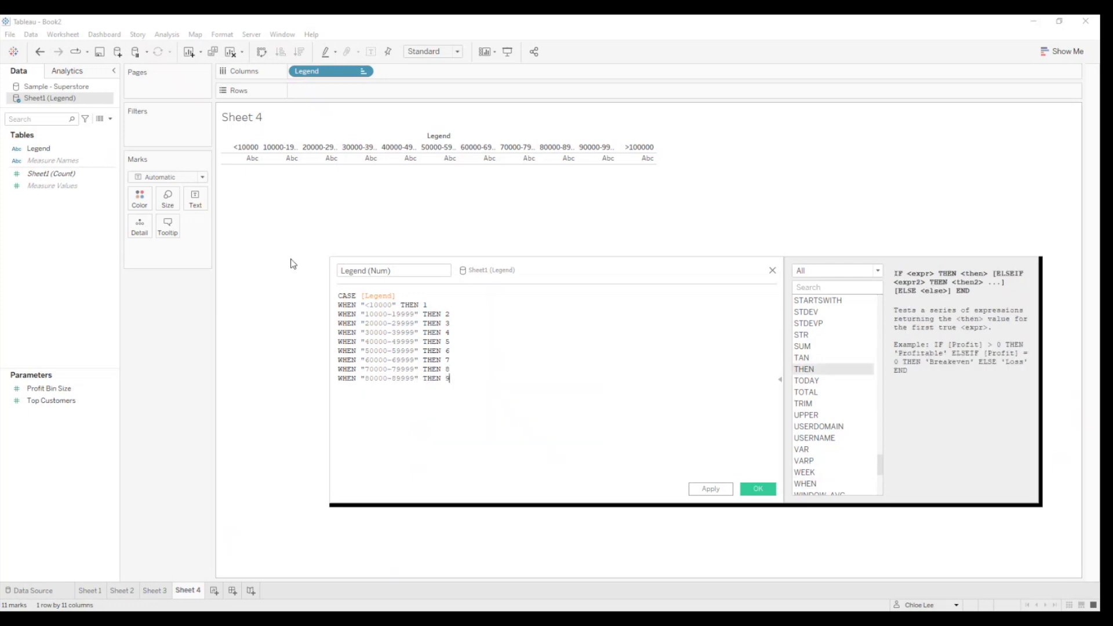
key(Return)
text(WHEN "90000-99999" THEN 10)
key(Return)
text(WHEN ">100000" THEN 11 )
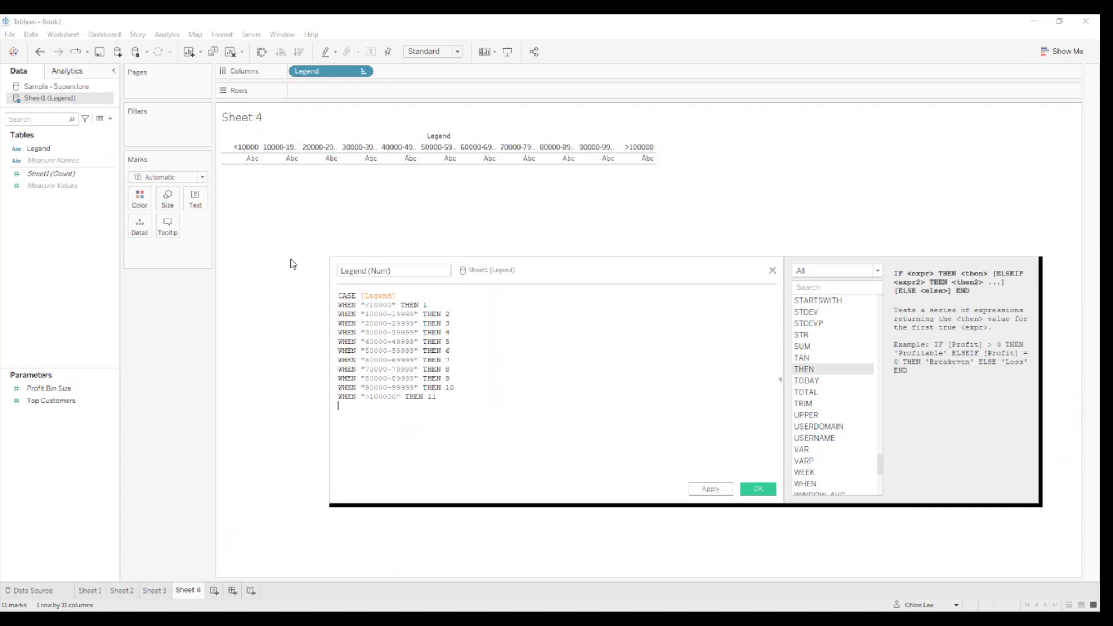
text(END)
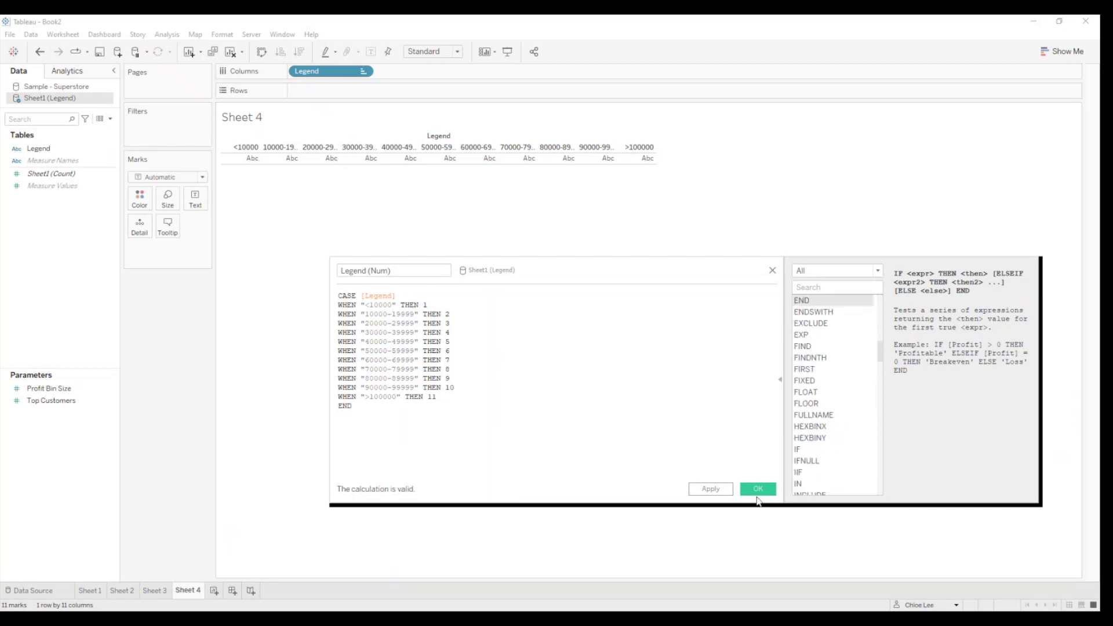
click(758, 490)
Replace Legend on the table columns with Legend (Num) as a continuous dimension, shown with the Bar mark type.
drag(49, 173, 144, 323)
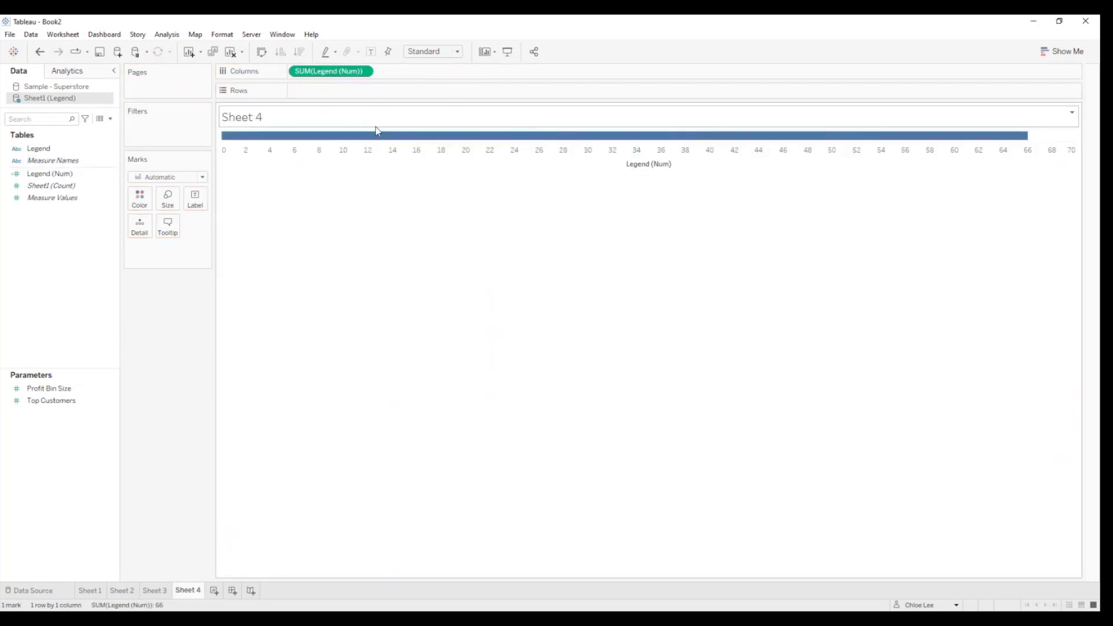
click(362, 73)
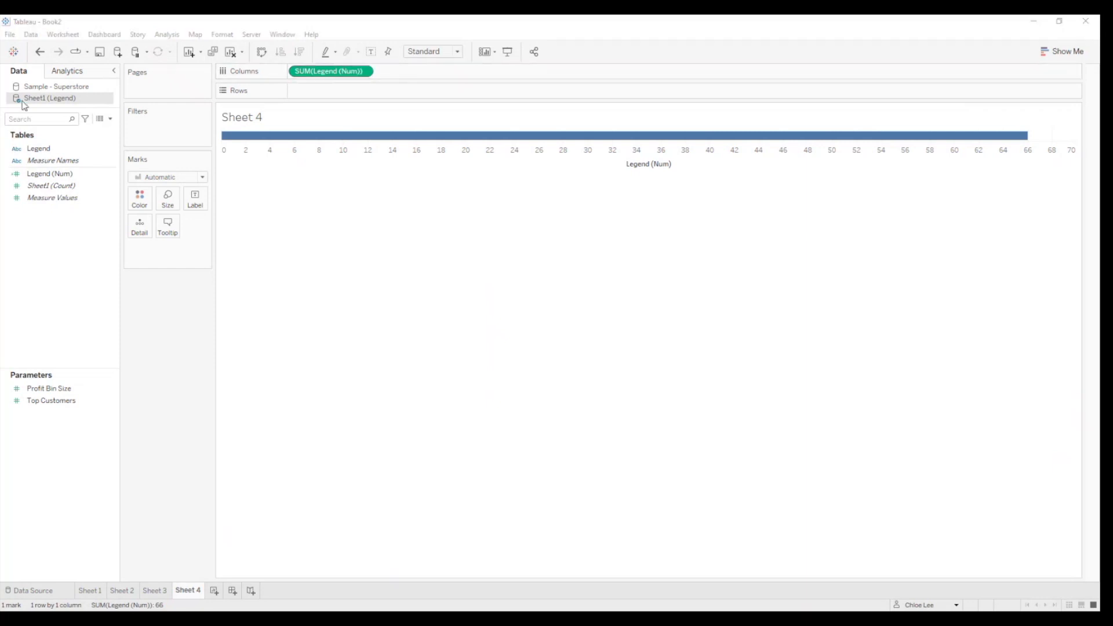
click(368, 73)
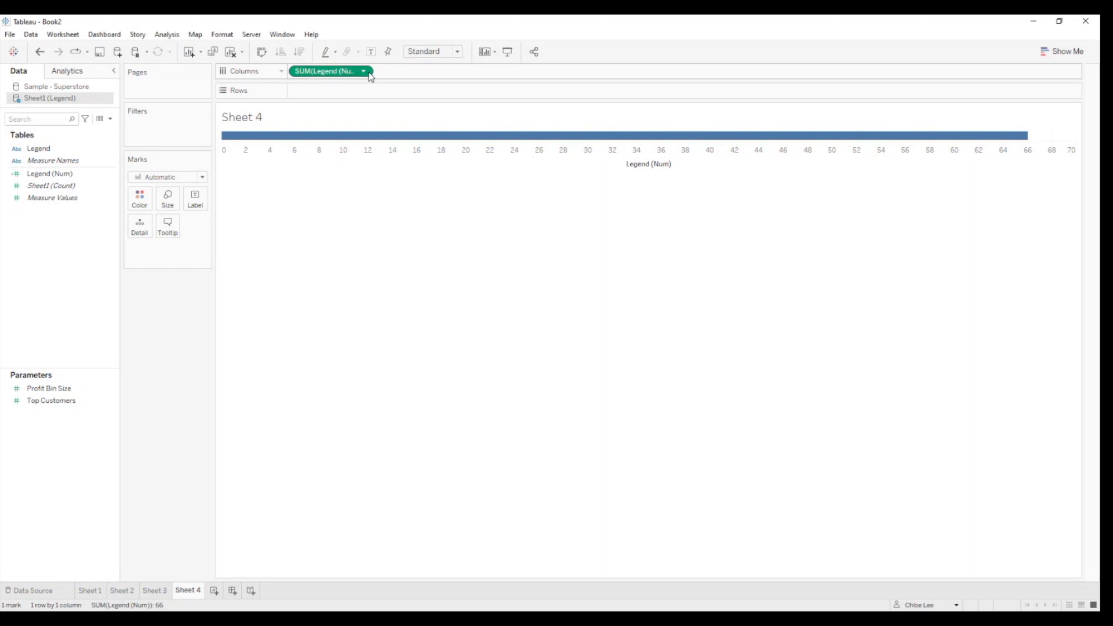
click(383, 167)
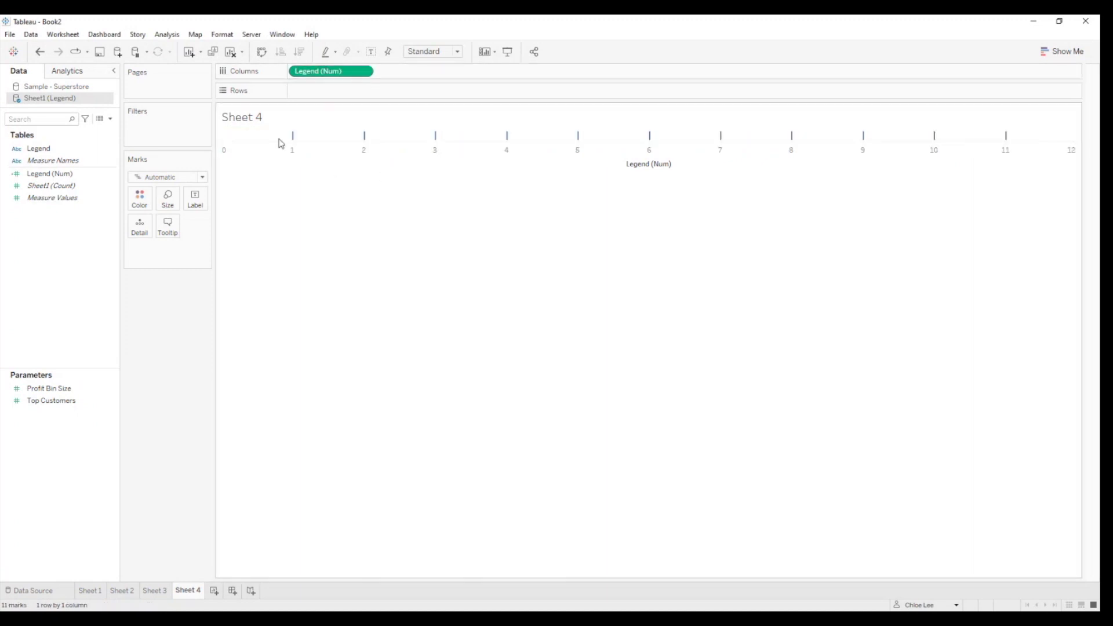
click(198, 203)
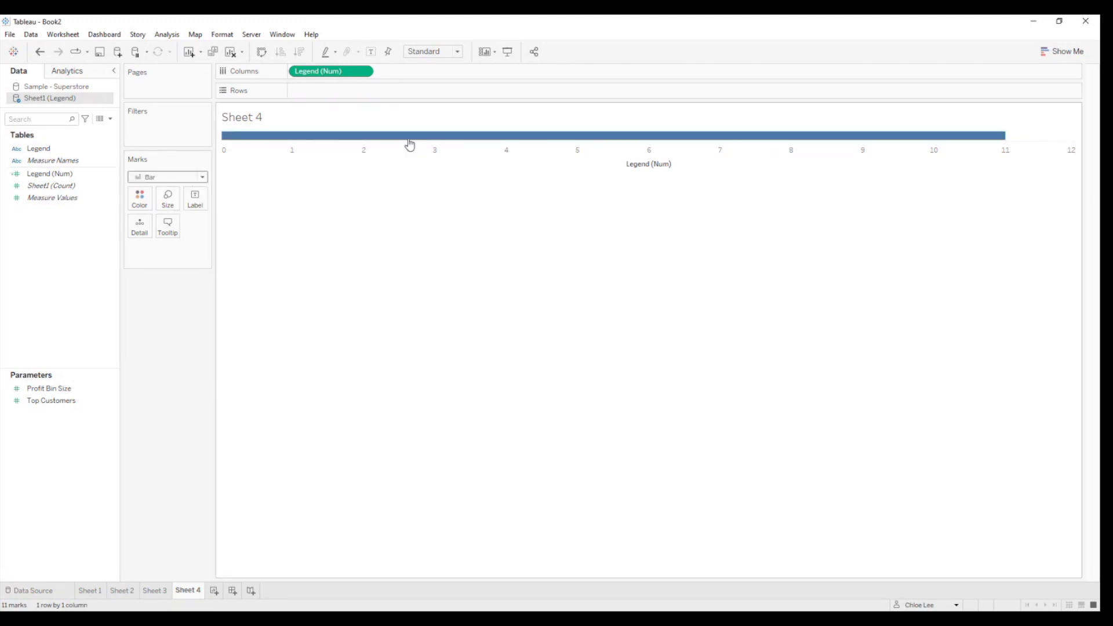
Add an ad hoc sum(1) calculation to the rows so each legend number gets its own bar.
double_click(350, 91)
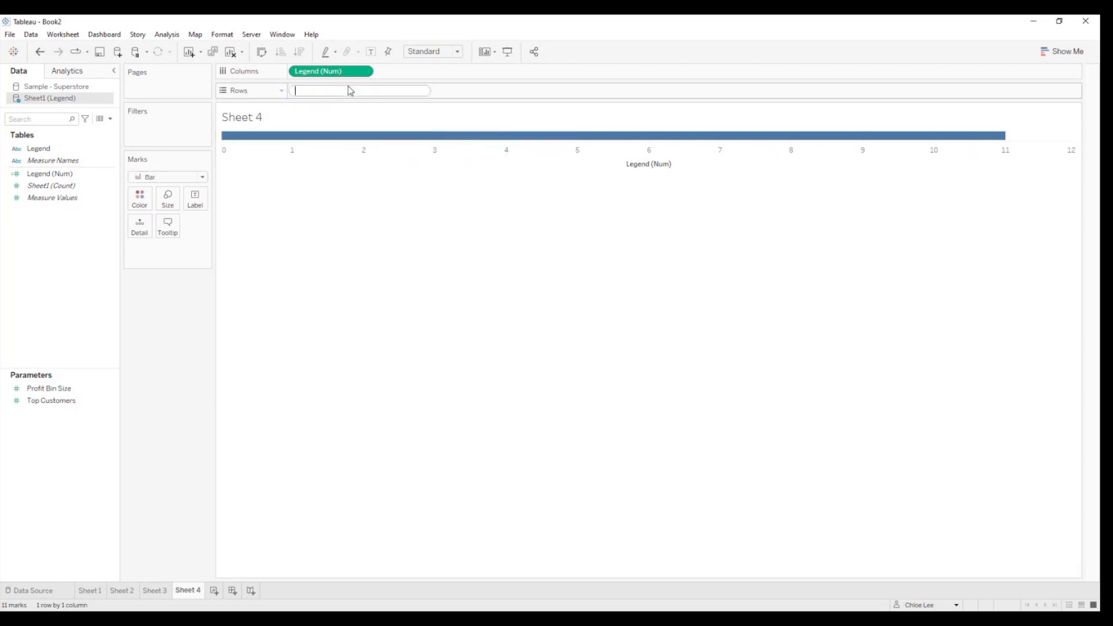
text(sum(1))
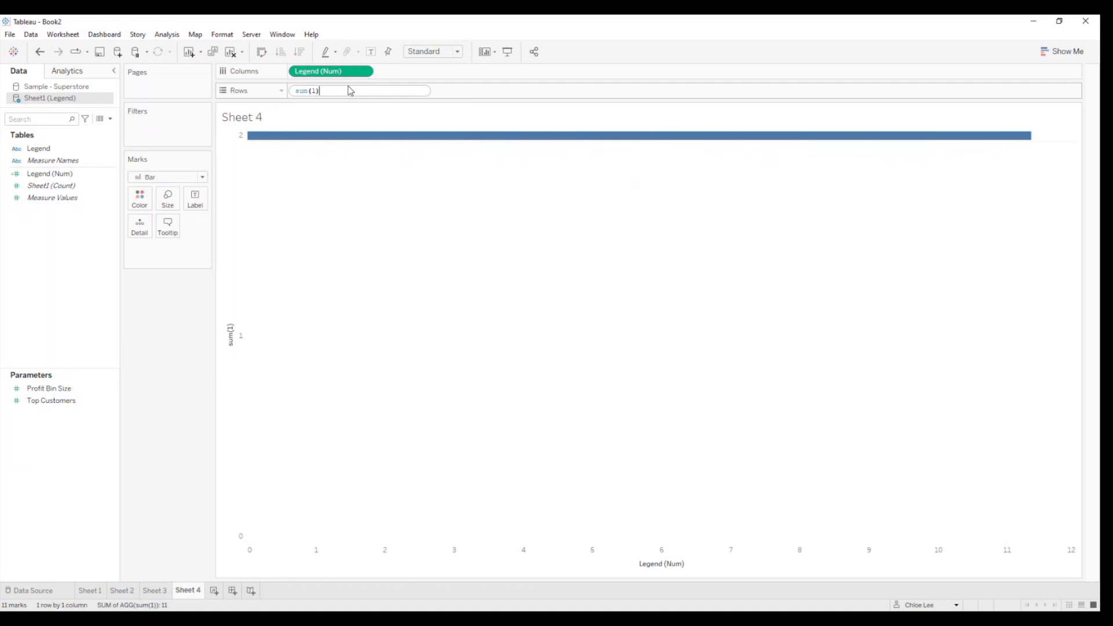
key(Return)
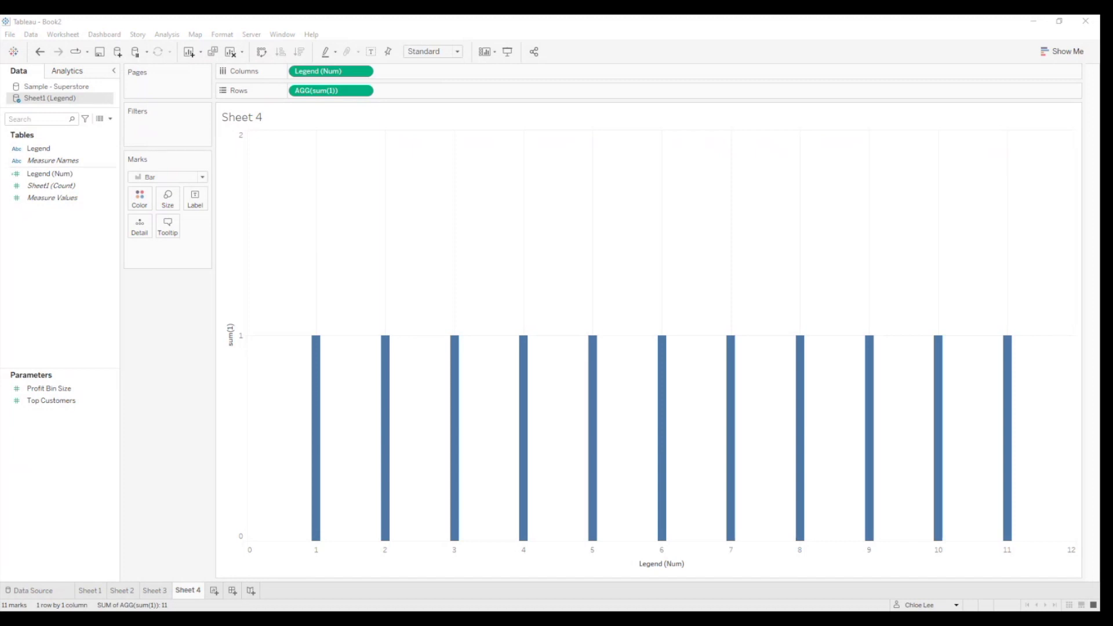
Set the bar size to Fixed with automatic width so the bars sit edge to edge.
click(168, 199)
click(226, 227)
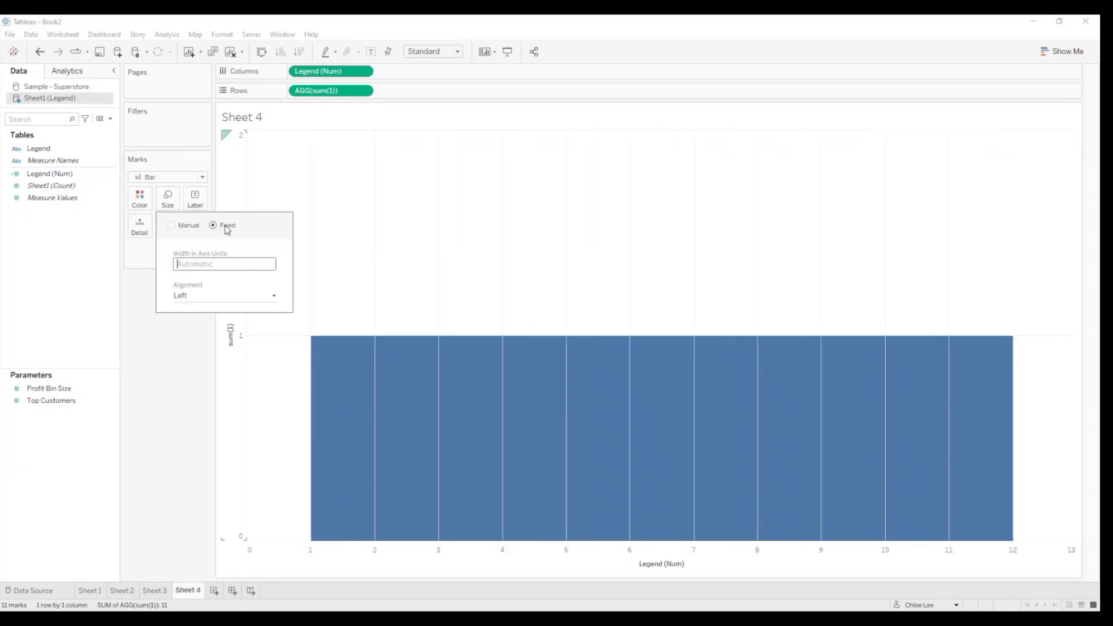
click(169, 377)
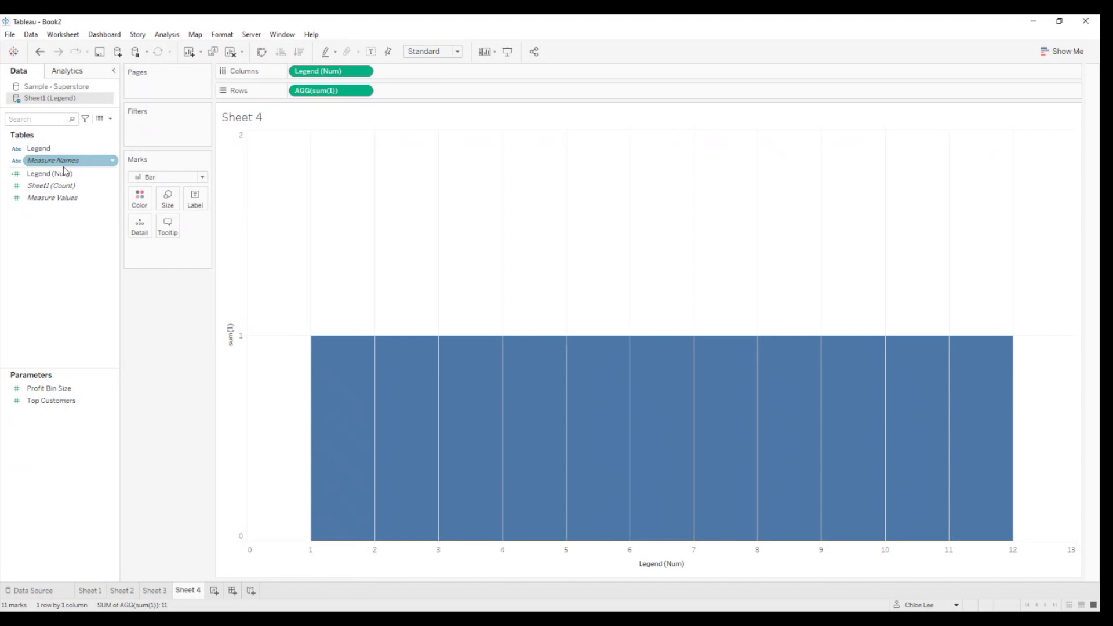
Colour the bars by Legend and assign the Blue-Teal palette to the ranges.
drag(38, 149, 139, 200)
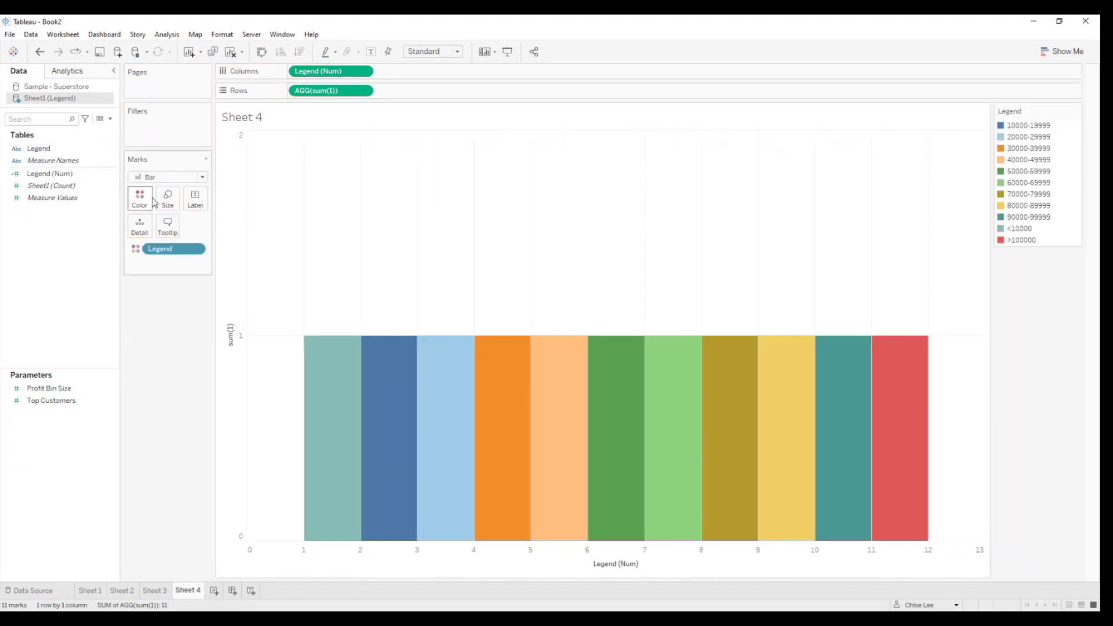
click(139, 199)
click(194, 235)
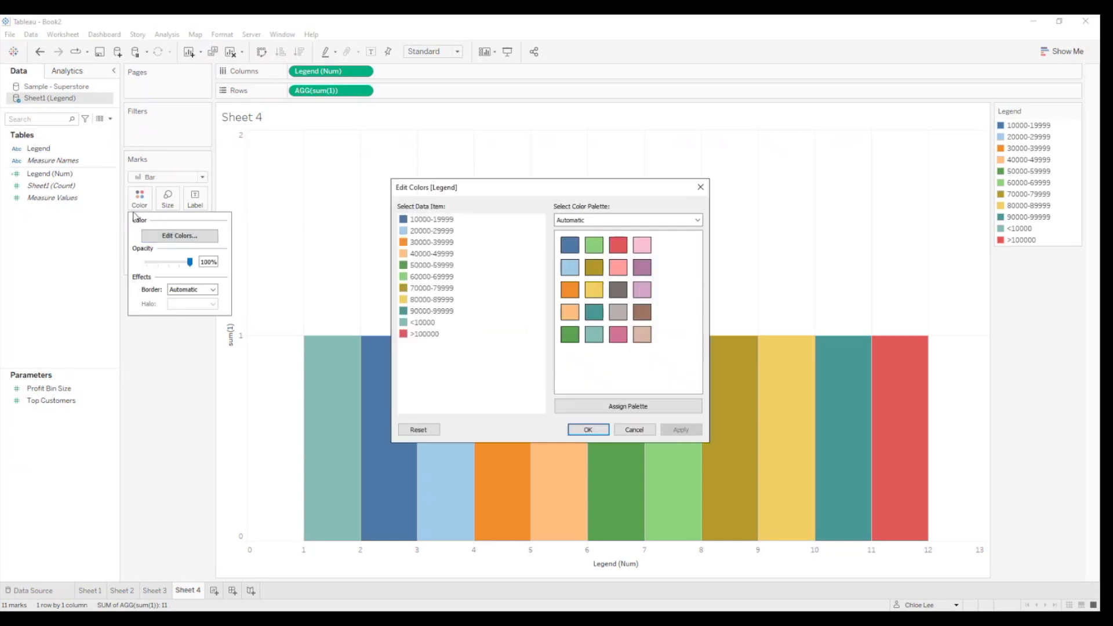
click(610, 222)
click(617, 450)
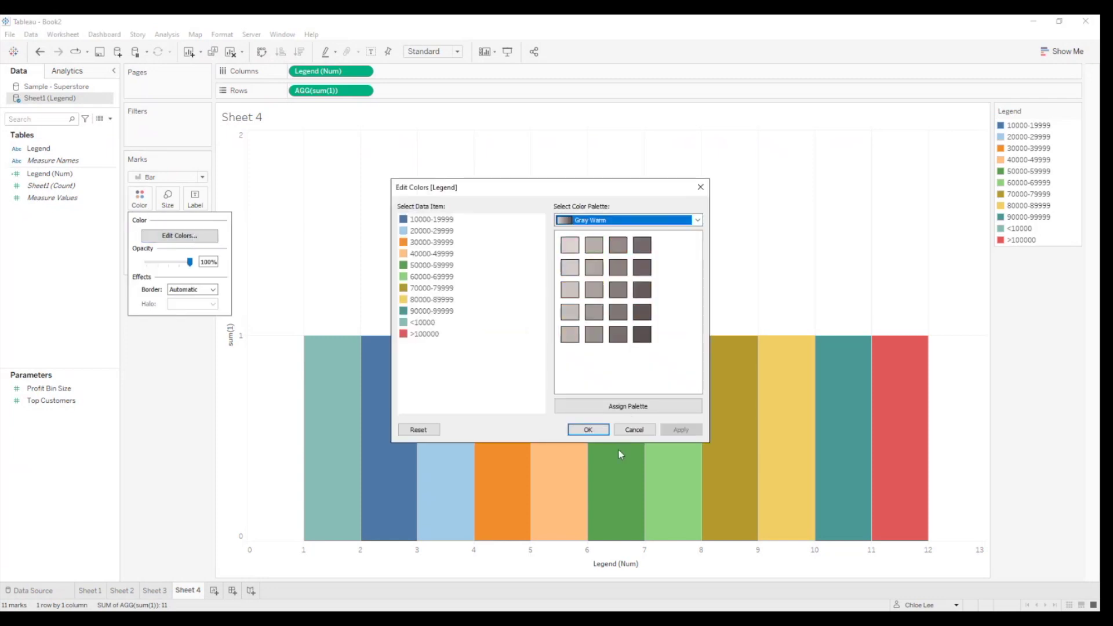
click(631, 365)
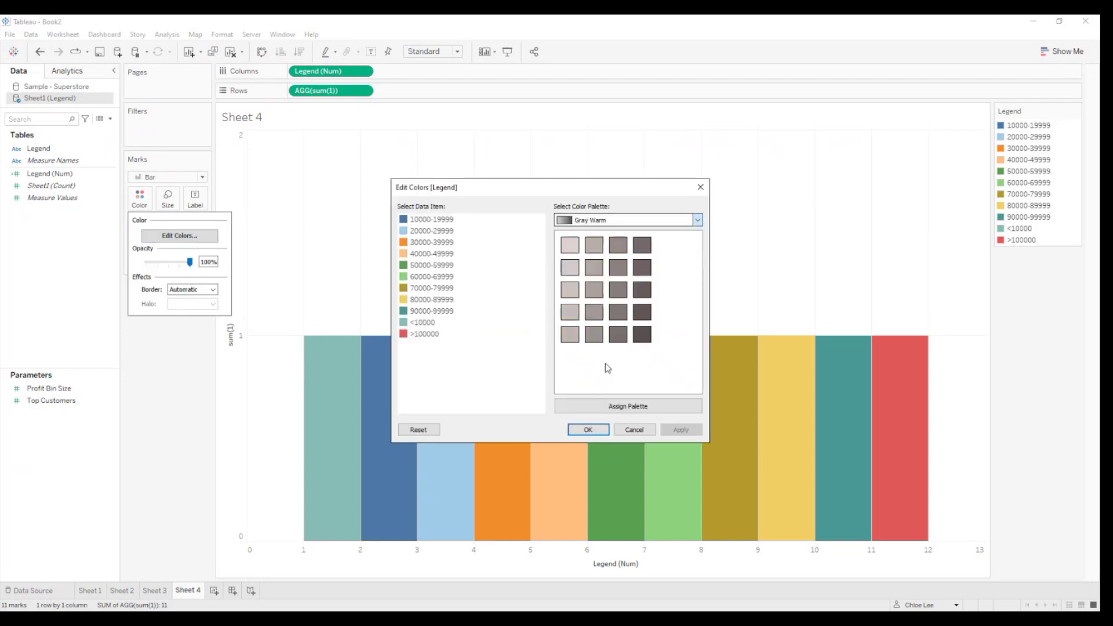
key(Down)
click(634, 406)
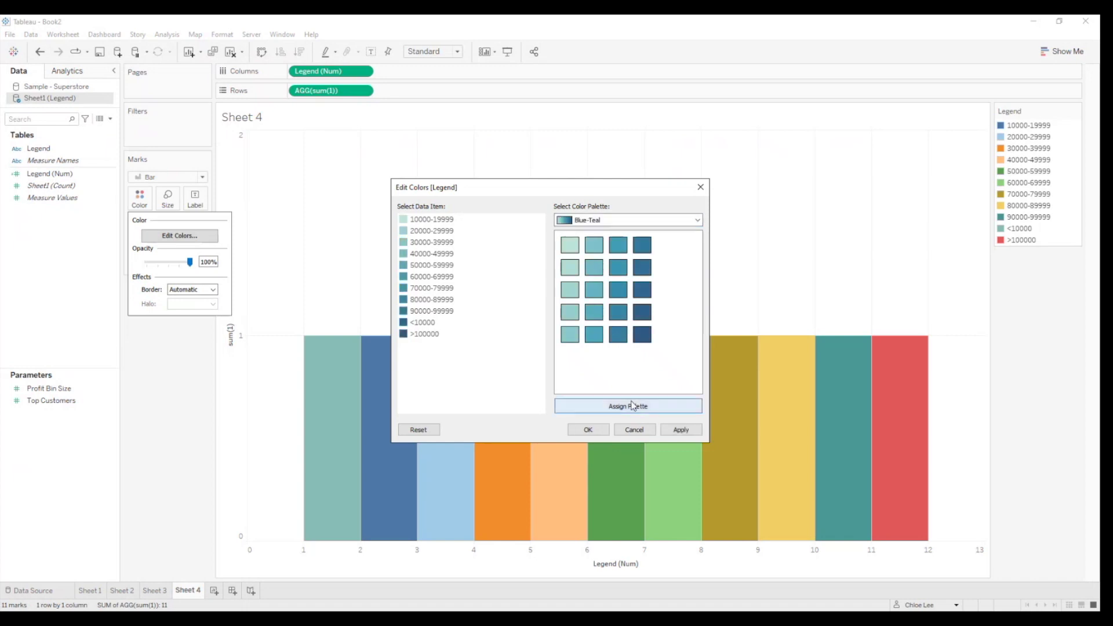
click(585, 433)
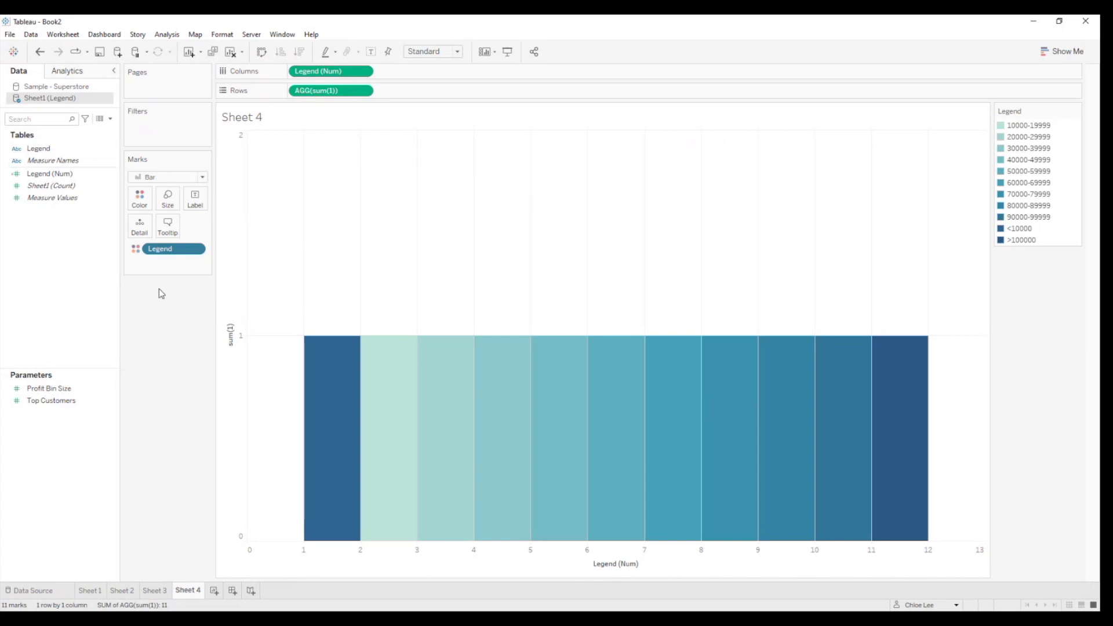
Sort the Legend colour field manually, moving <10000 to the start of the list.
right_click(519, 348)
click(492, 355)
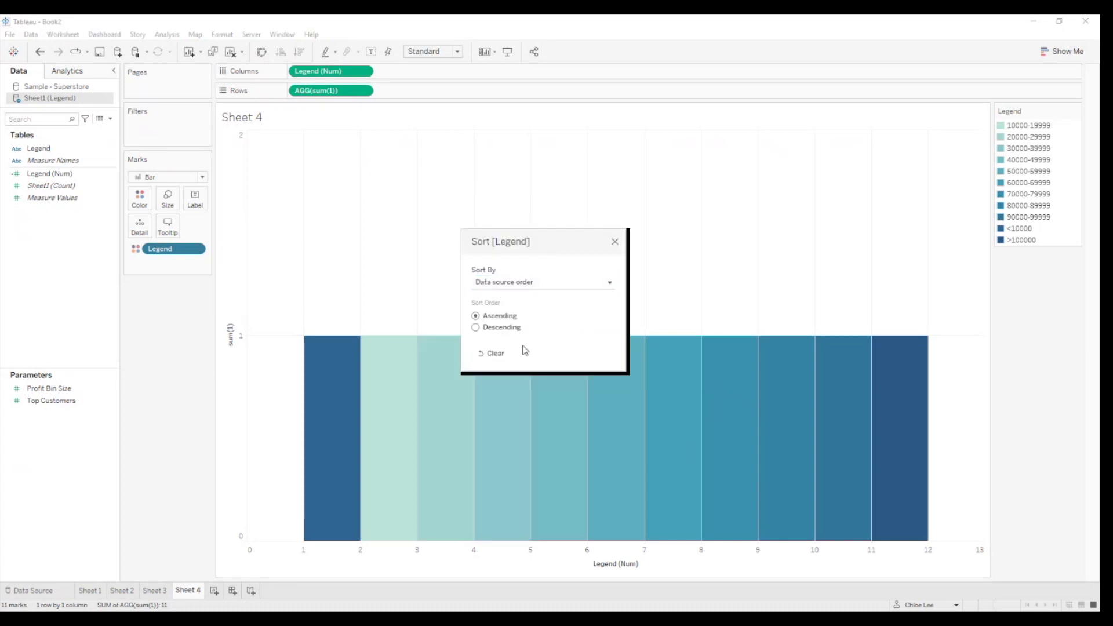
key(m)
click(519, 410)
click(608, 307)
click(614, 241)
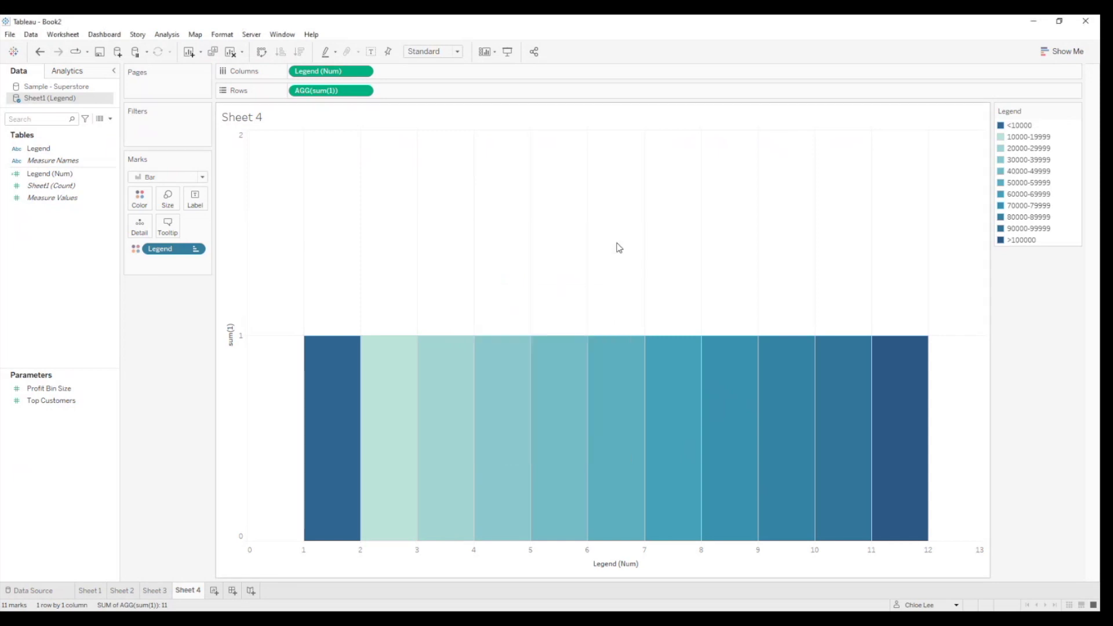
Reassign the Blue-Teal palette to the Legend ranges in their sorted order.
click(140, 199)
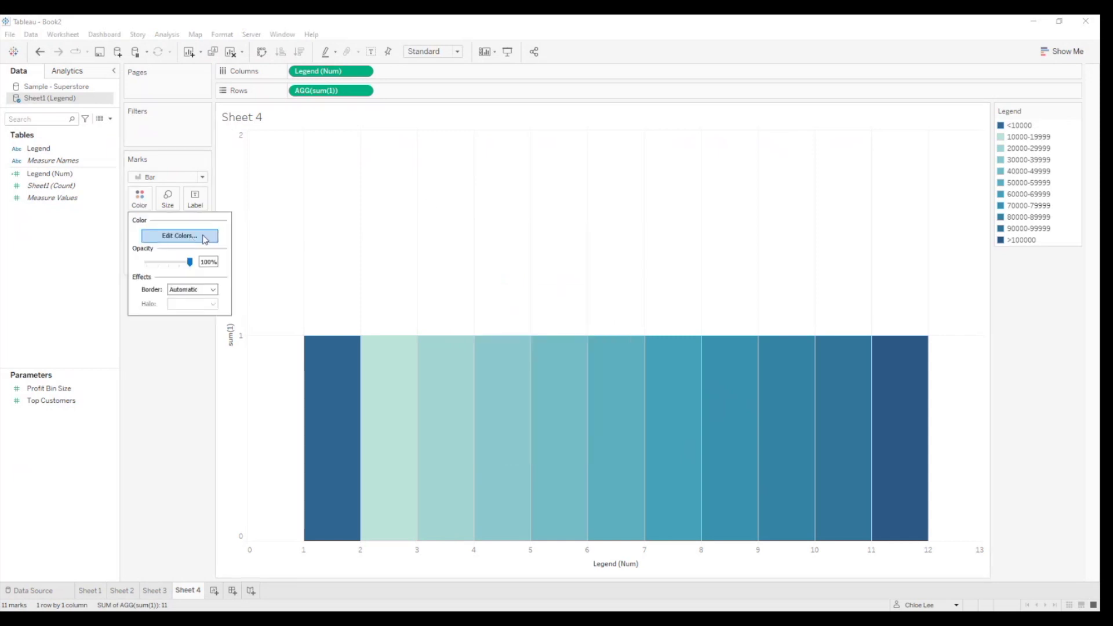
click(204, 239)
click(628, 406)
click(680, 430)
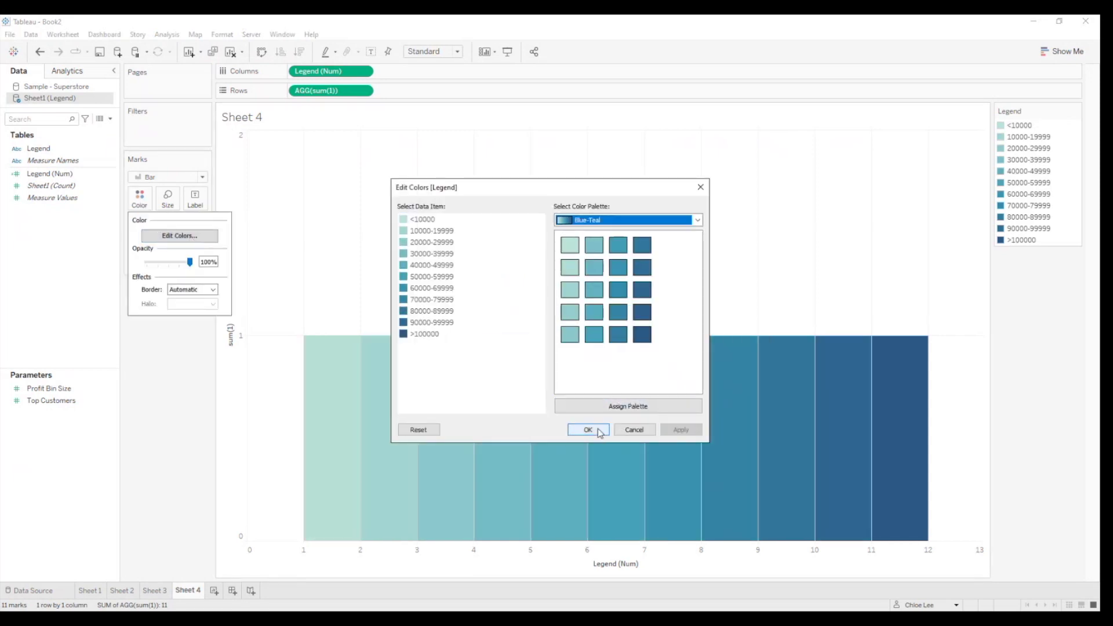
click(588, 429)
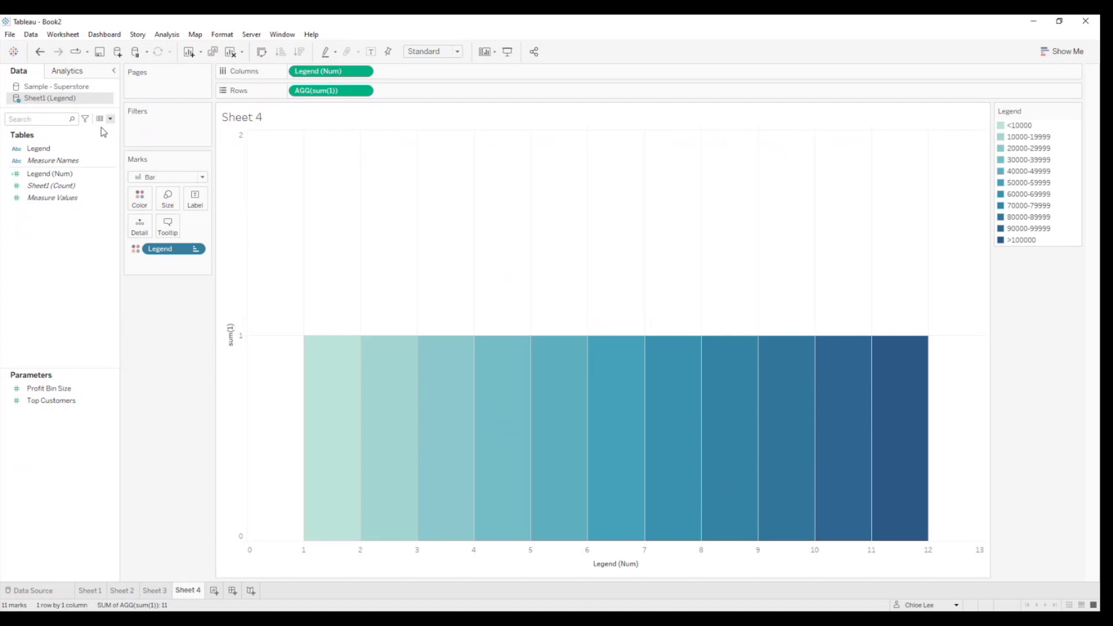
Create a calculated field named Legend (Bar) with the formula line IF [Legend (Num)]%2 = 1 THEN 1.
click(104, 132)
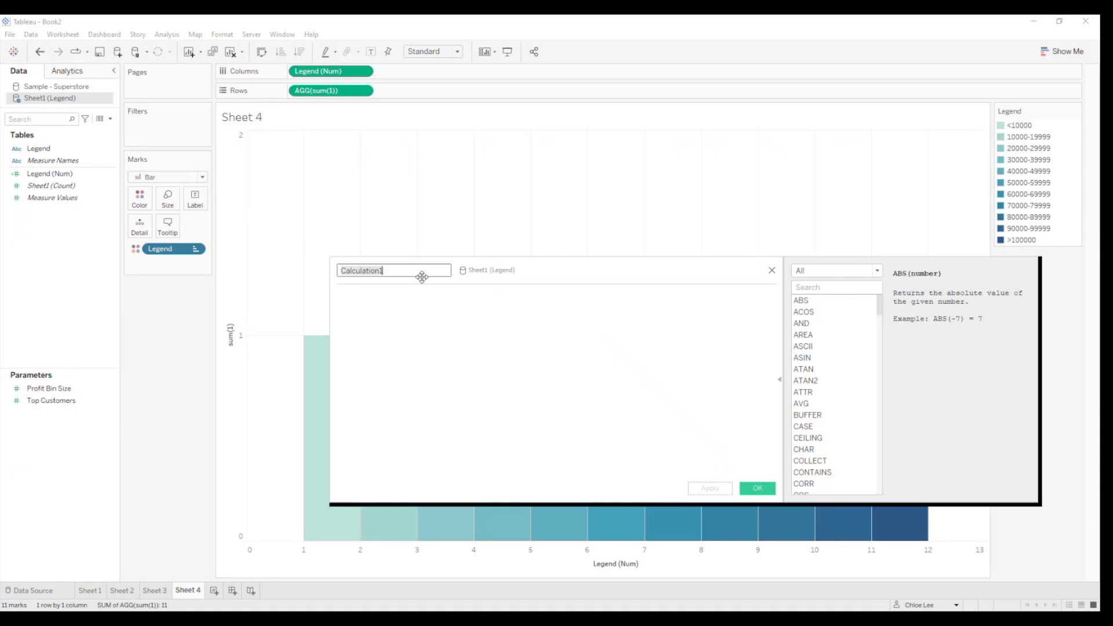
text(Legend (Bar))
key(Tab)
text(IF )
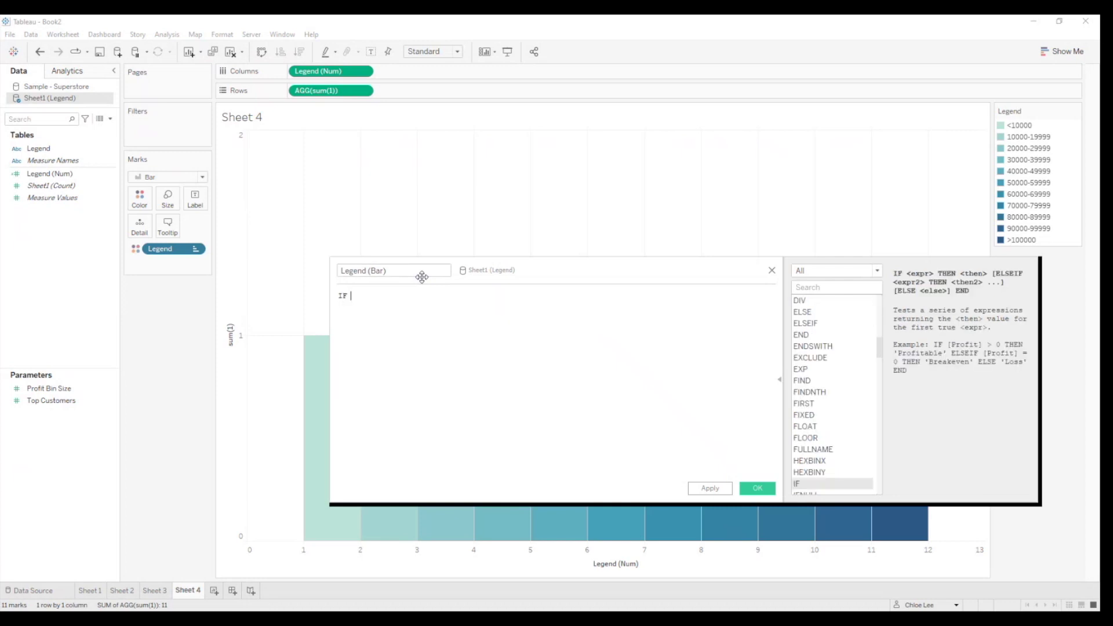
text(leg)
key(Down)
key(Return)
text(% )
text( = 1 THEN 1)
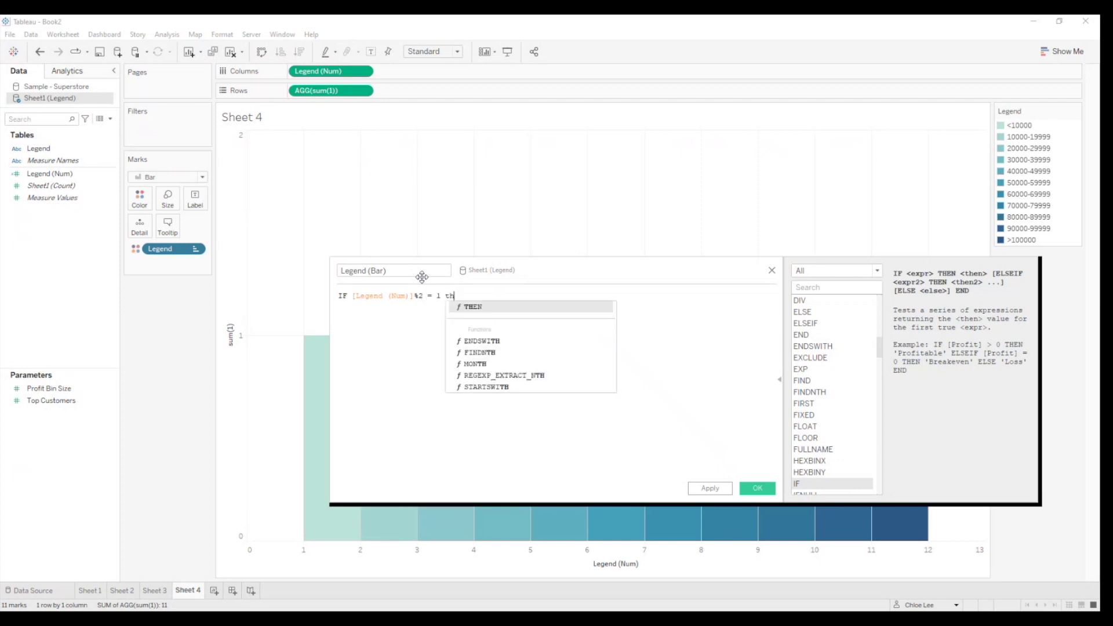
Complete the formula with ELSE 1.5 and END, and save Legend (Bar).
key(Return)
text(ELSE 1.)
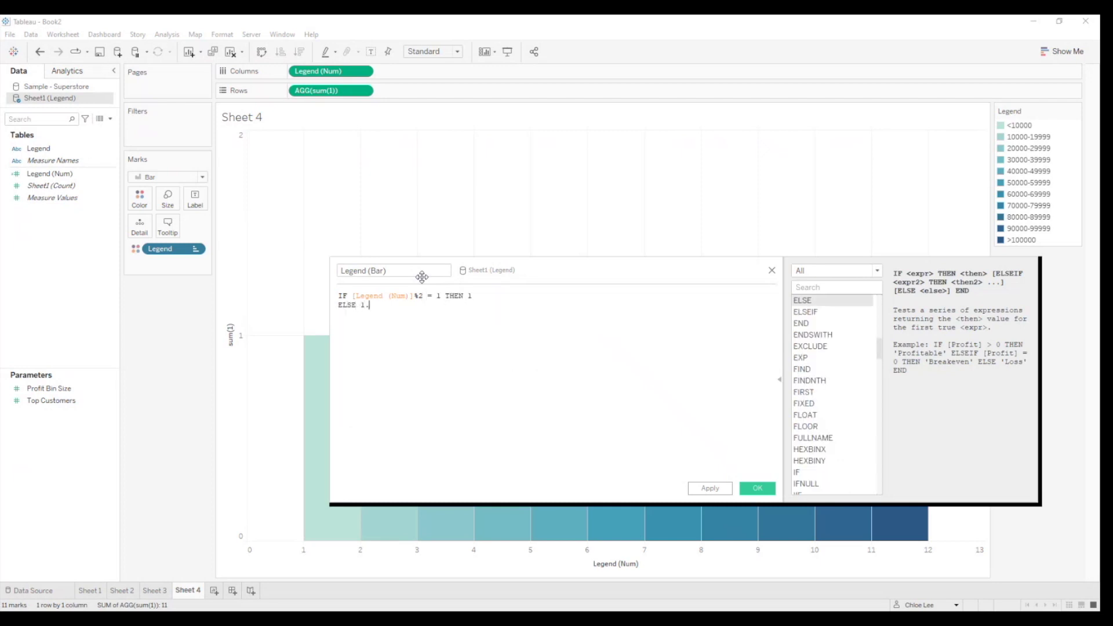
text(5 END)
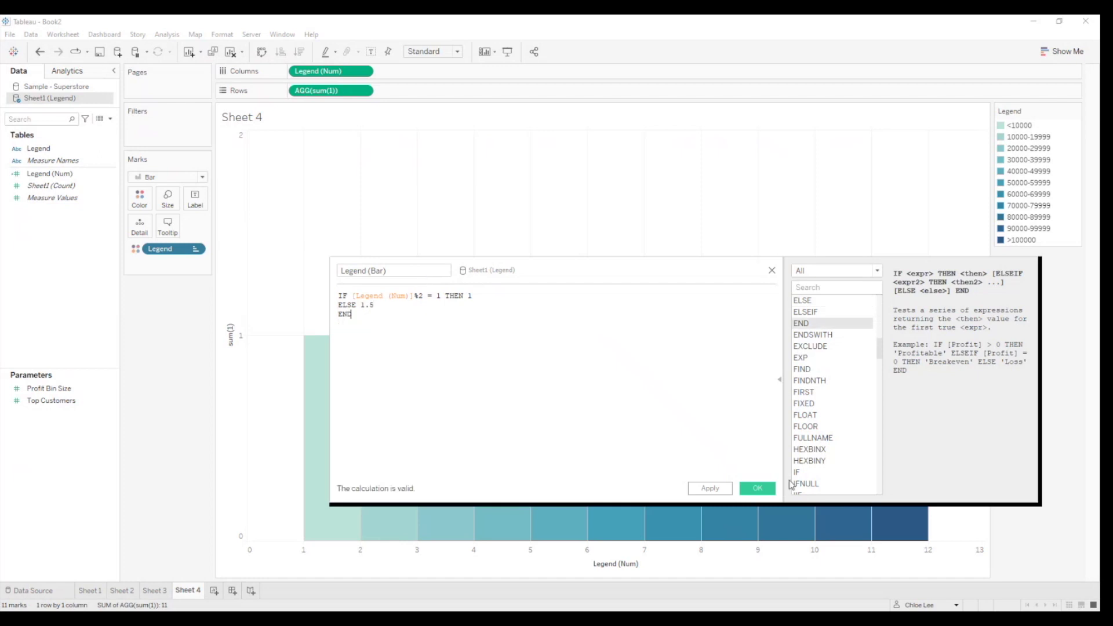
click(764, 487)
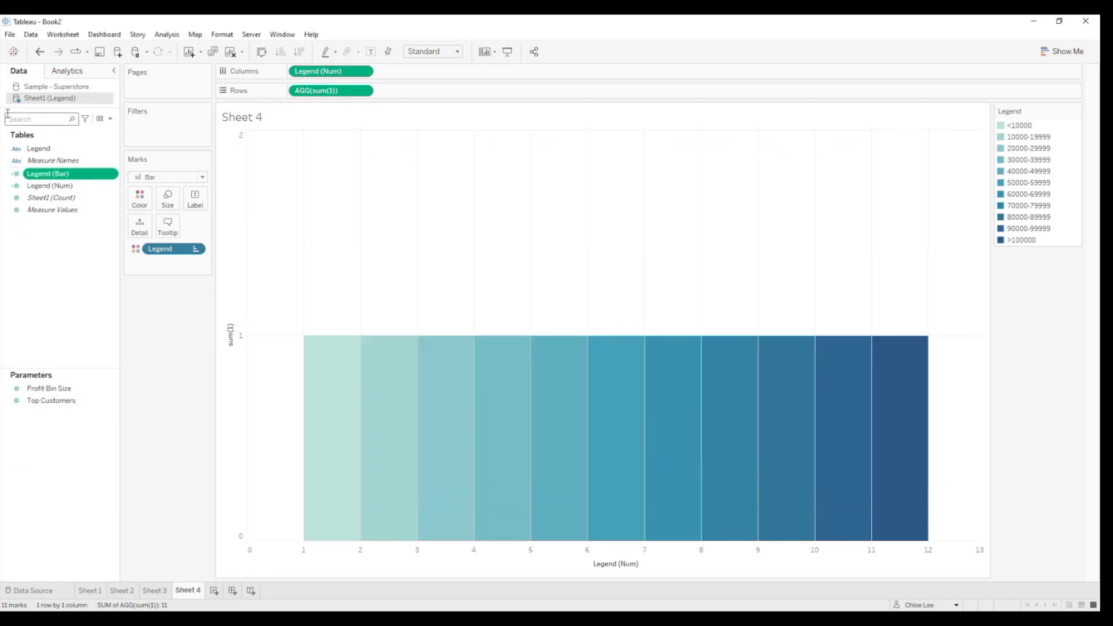
Add Legend (Bar) to the rows as a dual axis with sum(1) and synchronize the two axes.
drag(49, 174, 420, 96)
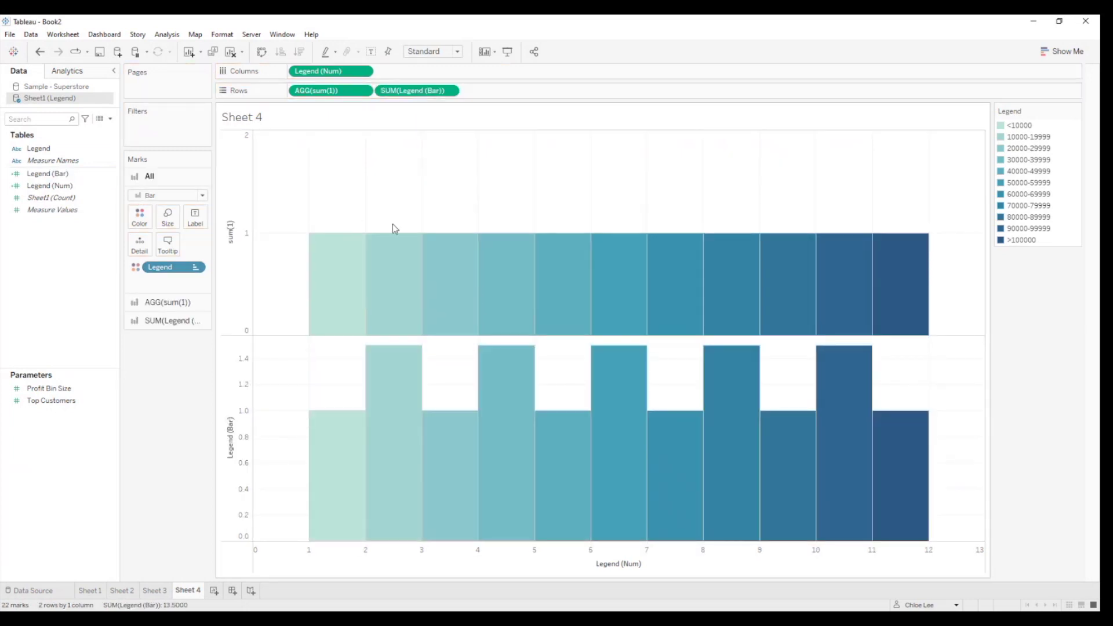
click(451, 93)
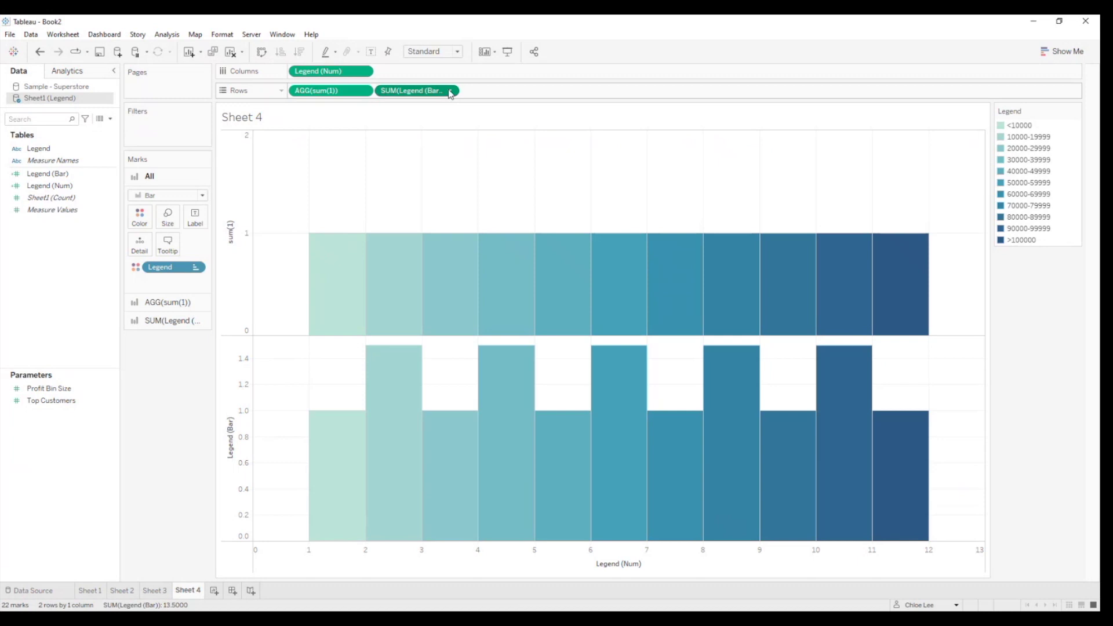
click(440, 300)
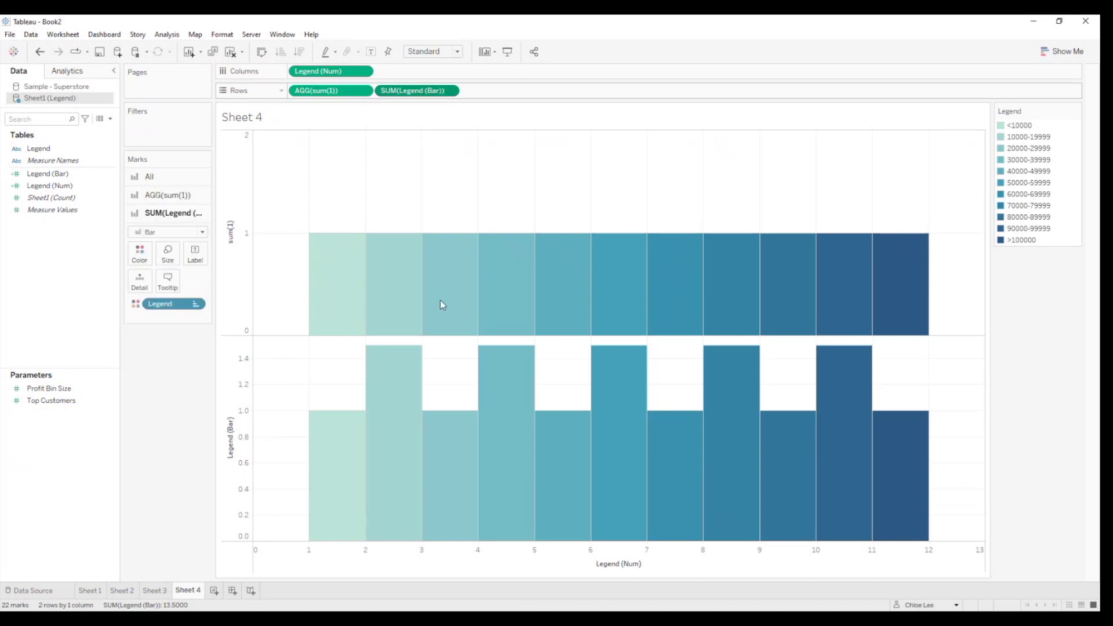
click(965, 295)
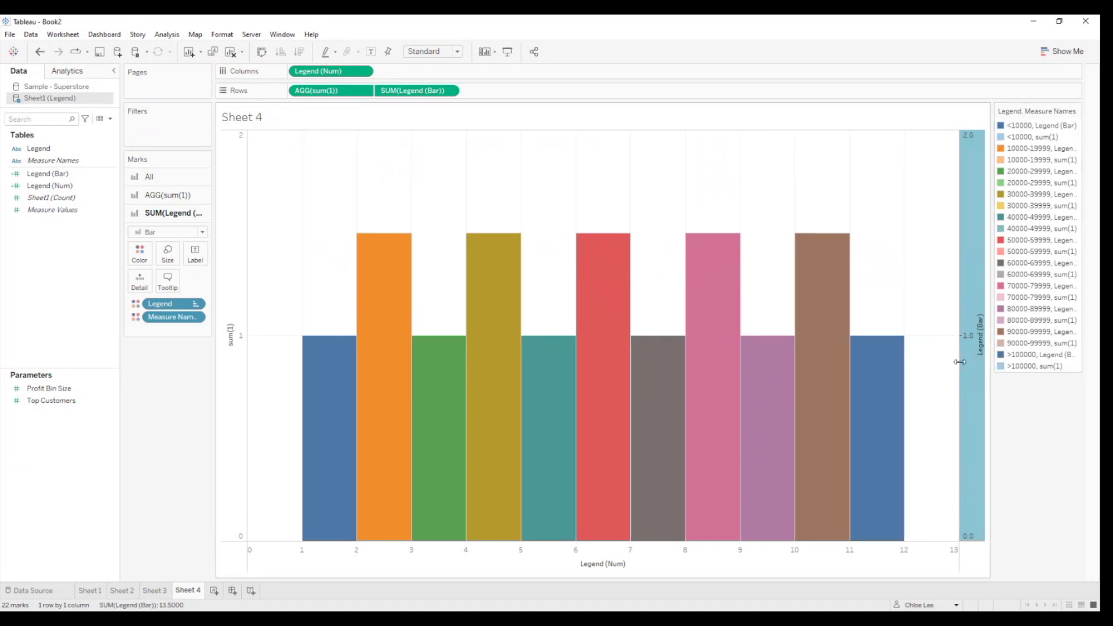
Remove the colour fields from the SUM(Legend (Bar)) marks and restyle its bars as thin light grey lines using Manual size.
drag(166, 303, 191, 376)
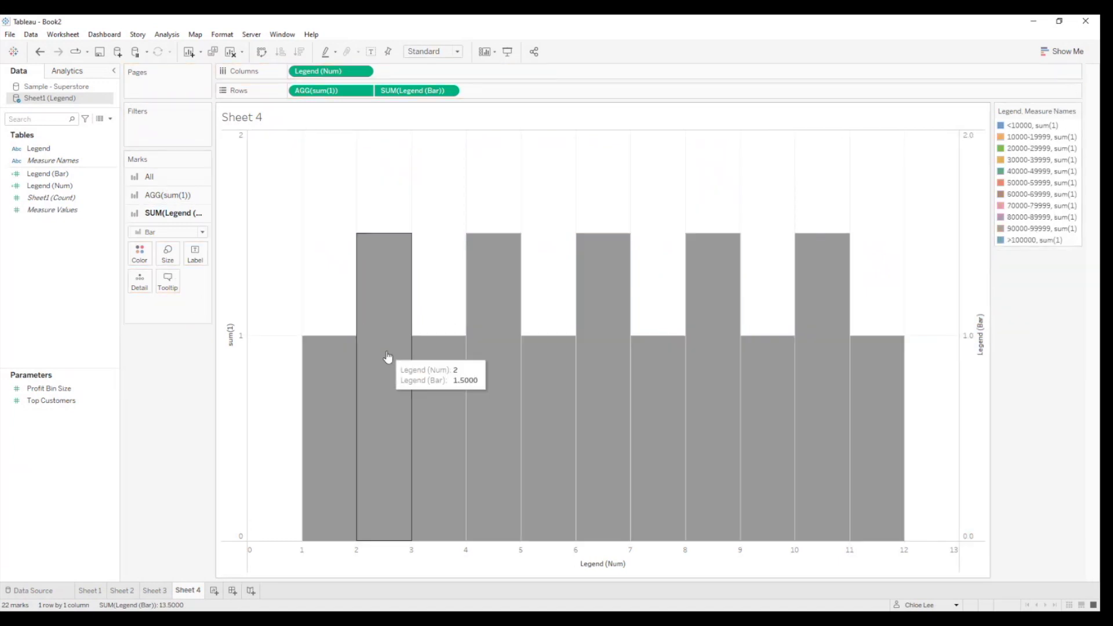
click(167, 253)
click(190, 279)
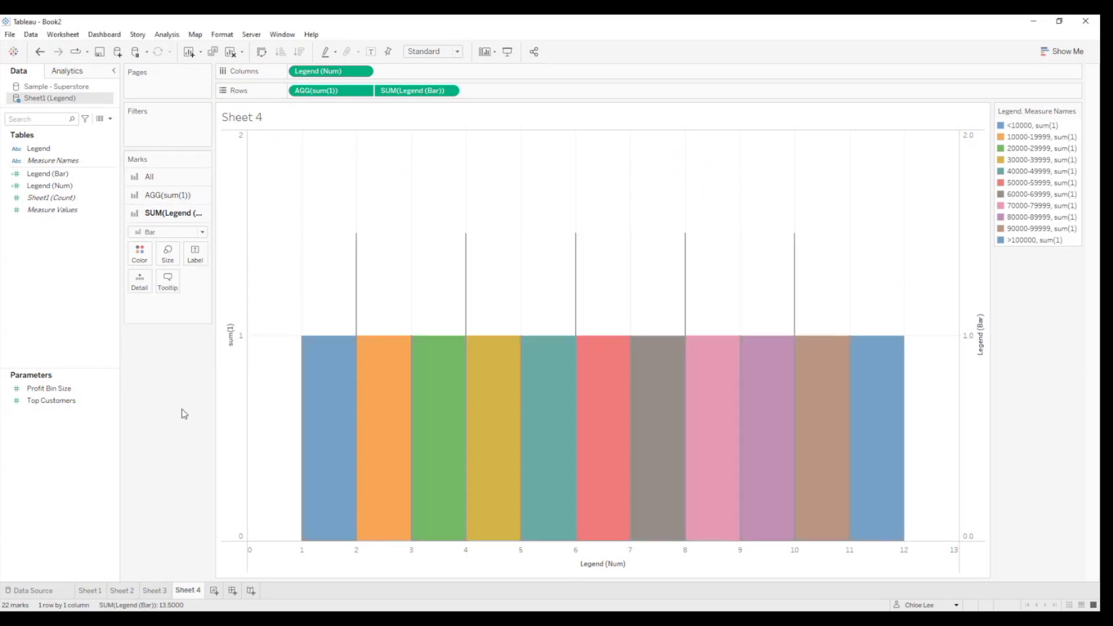
click(142, 253)
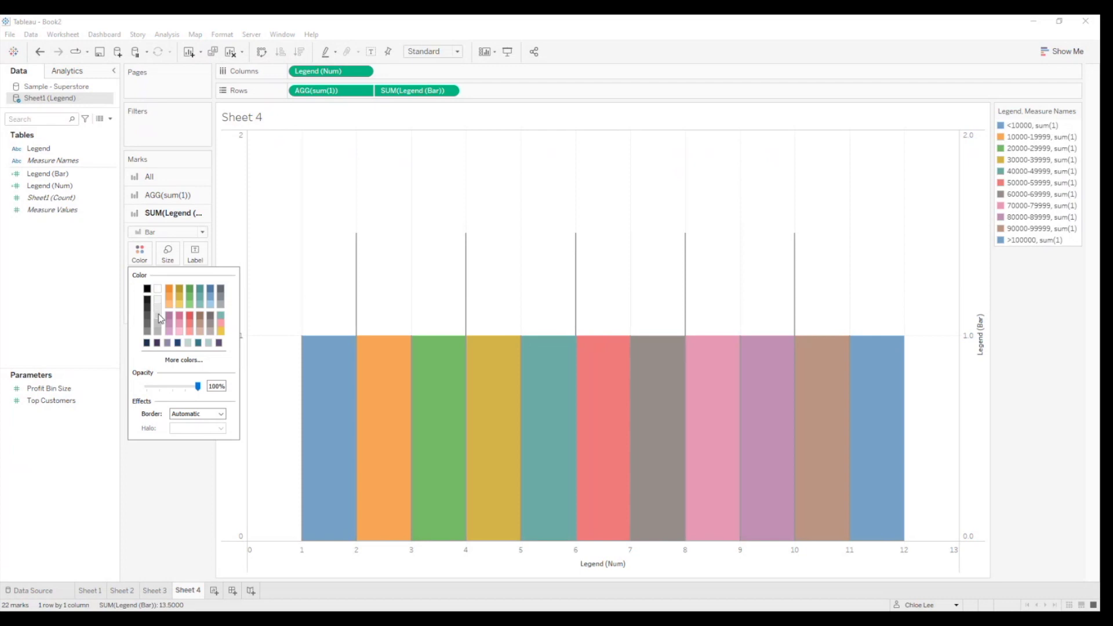
click(160, 318)
Assign the Blue-Teal palette to the ranges on the AGG(sum(1)) marks.
click(159, 196)
click(141, 242)
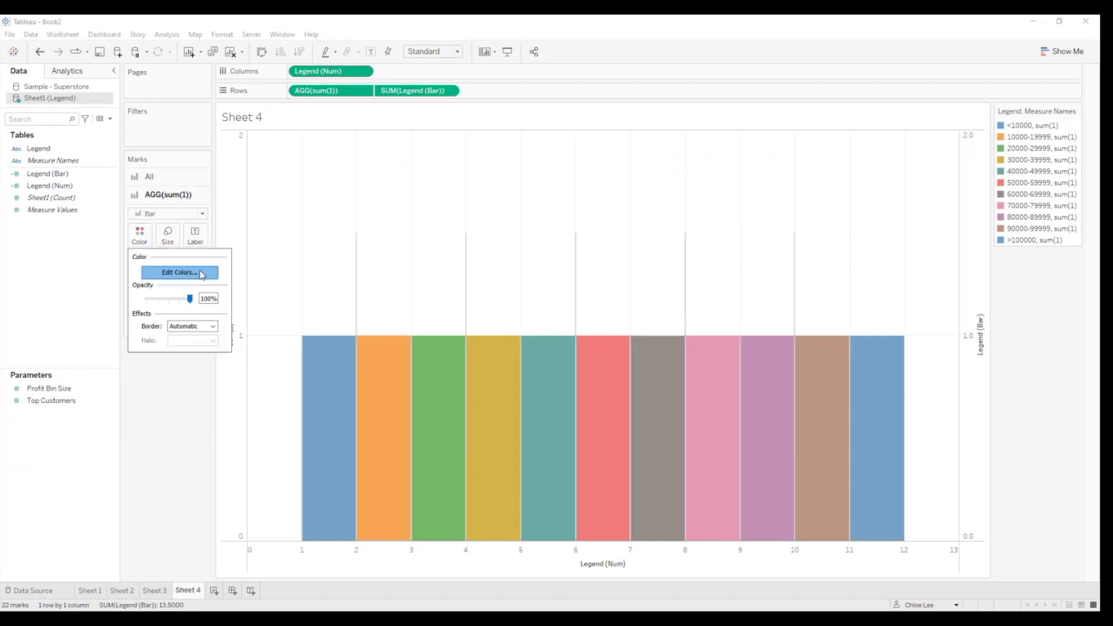
click(180, 272)
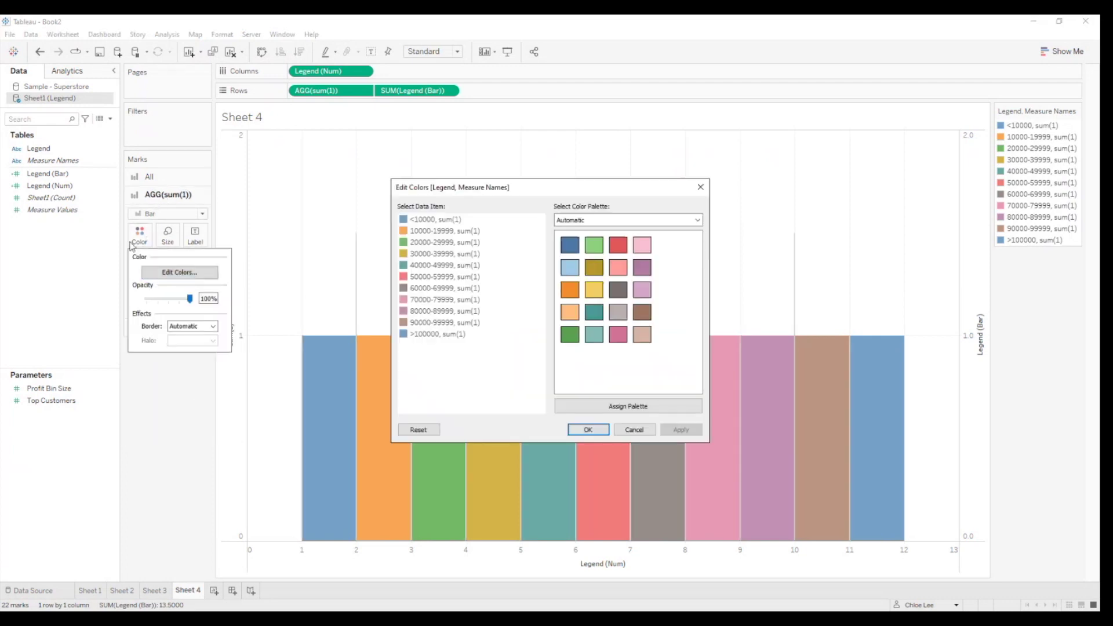
click(607, 405)
click(650, 410)
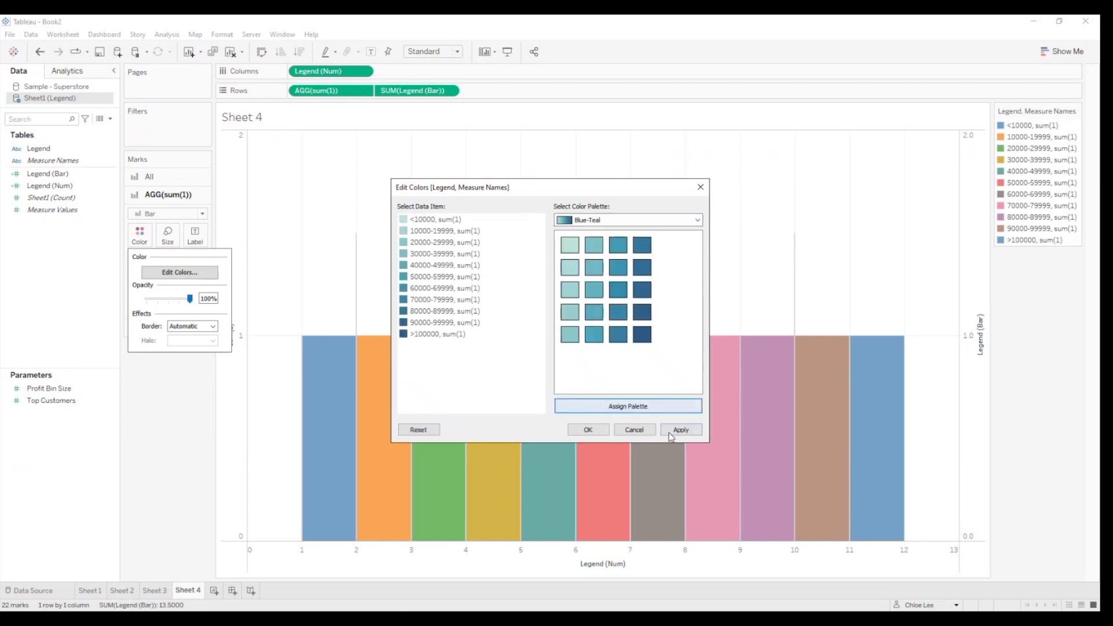
click(581, 431)
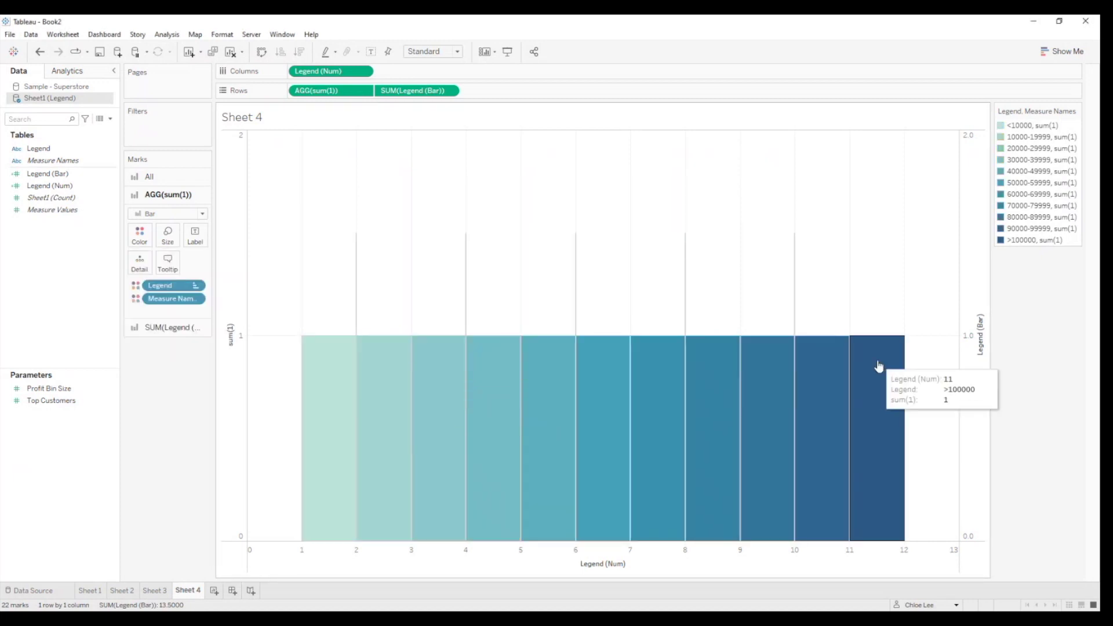
Duplicate Legend (Num), rename the copy as Legend Label, and remove its <10000 condition from the formula.
click(159, 327)
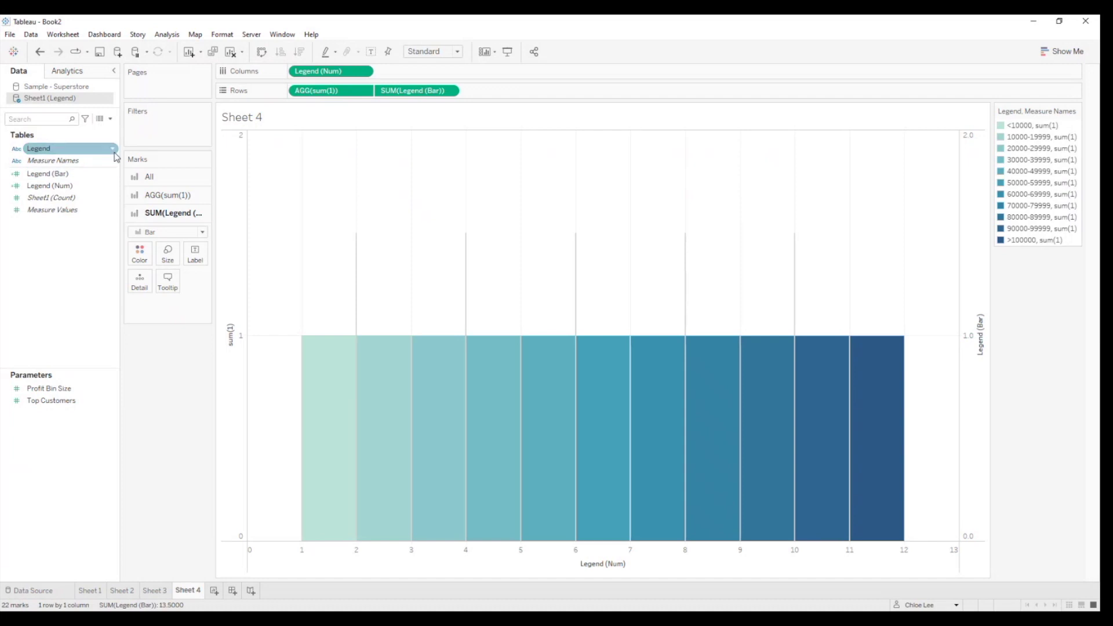
click(108, 175)
click(108, 186)
click(162, 264)
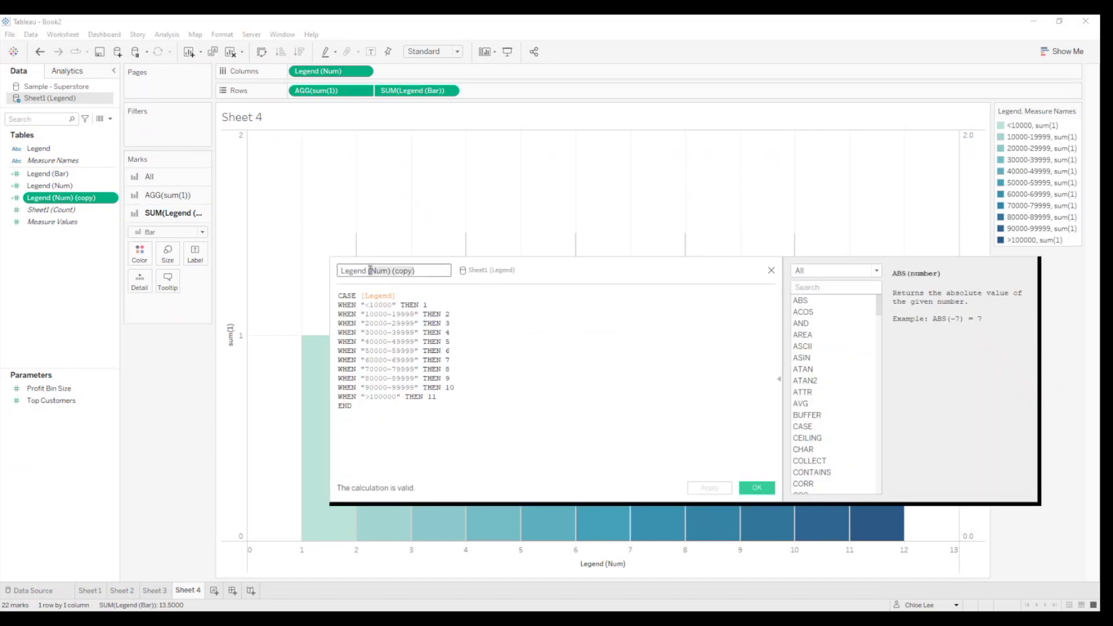
text(Label)
drag(449, 307, 329, 307)
key(BackSpace)
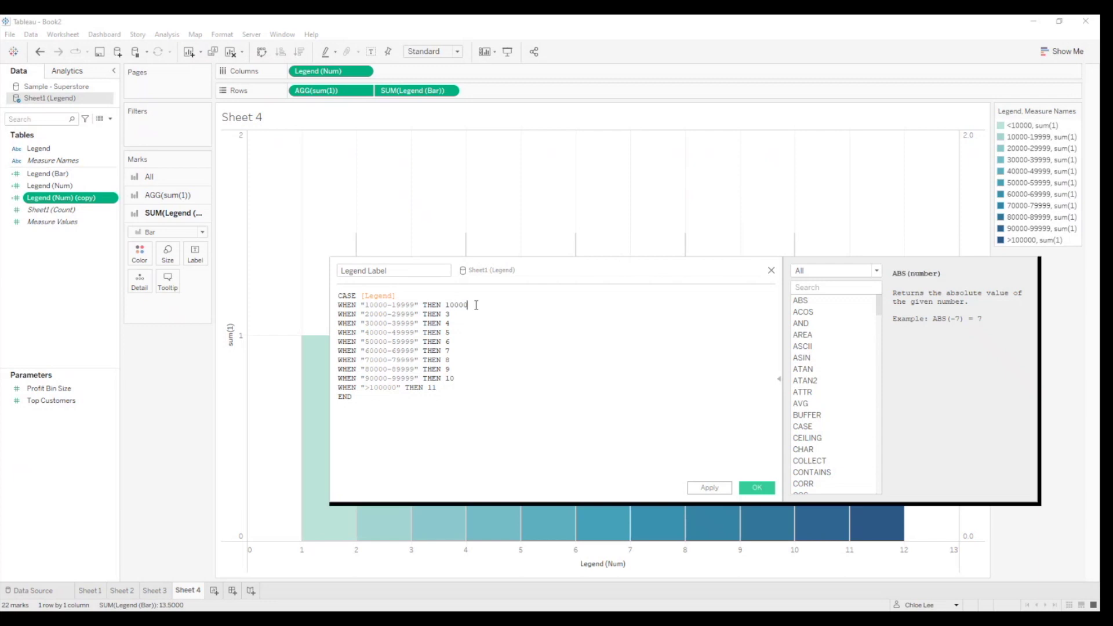
Set the remaining Legend Label results to 20000 through 90000 in steps of 10000, the >100000 result to 1000, and save.
click(483, 313)
key(BackSpace)
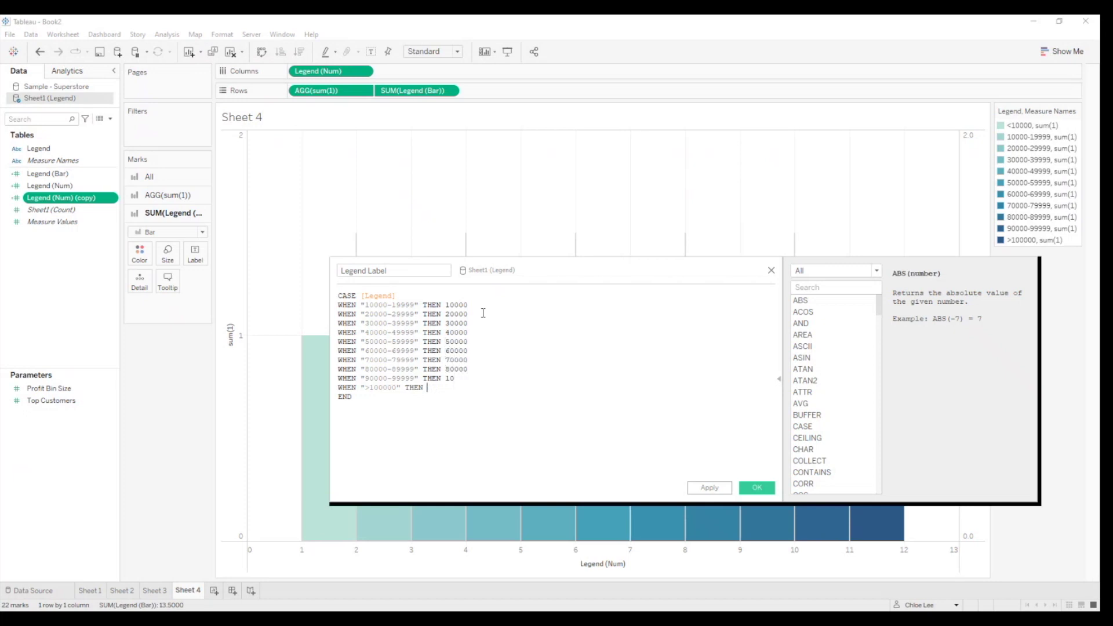
mouse_move(451, 387)
mouse_down()
mouse_move(428, 384)
mouse_move(445, 379)
mouse_up()
key(ctrl+x)
key(ctrl+v)
click(757, 488)
Label the SUM(Legend (Bar)) marks with Legend Label and correct the formula's >100000 result to 100000.
drag(47, 197, 194, 258)
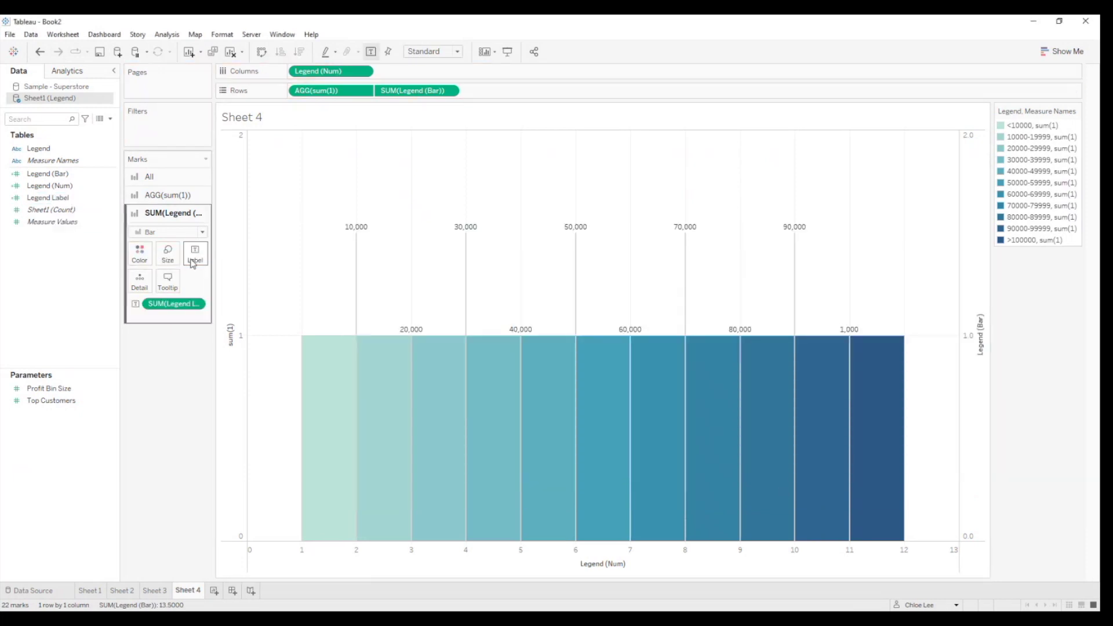
click(112, 198)
click(161, 268)
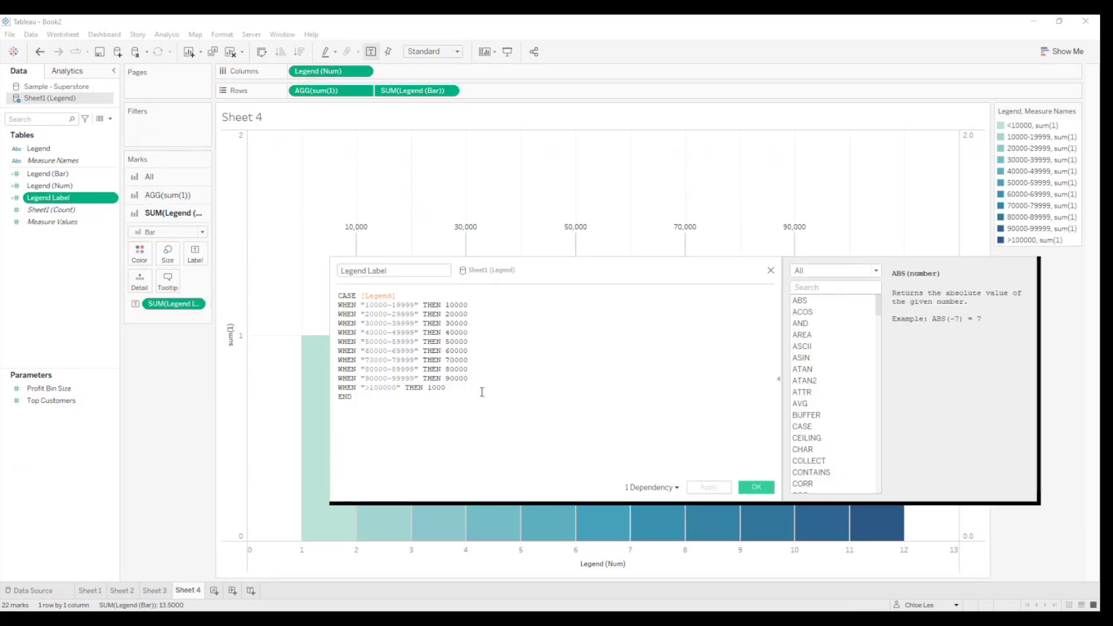
text(00)
click(726, 487)
click(763, 491)
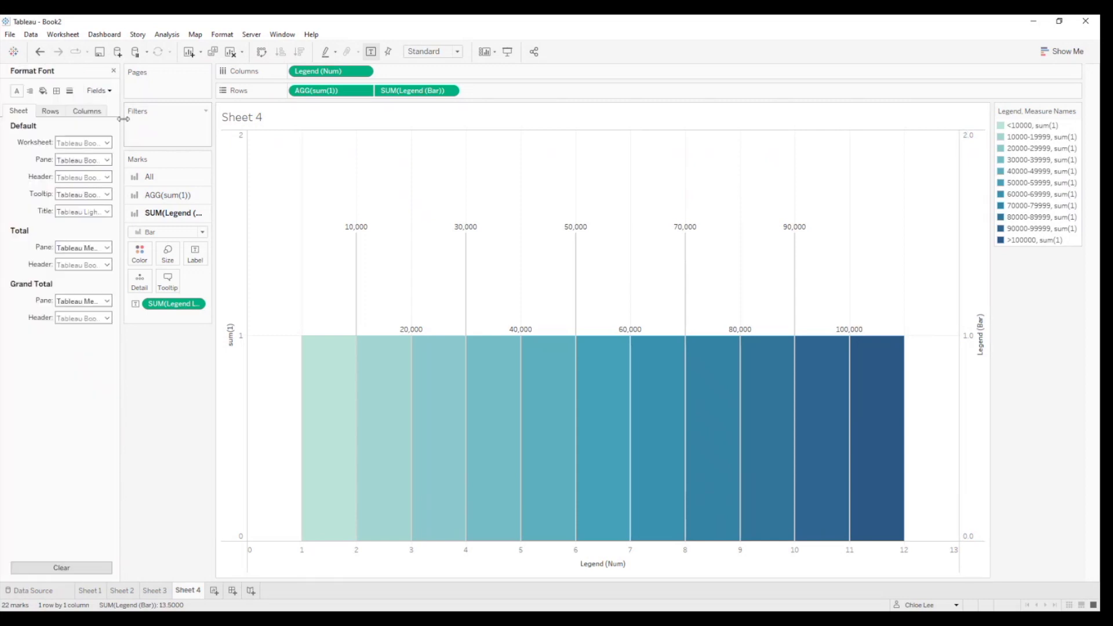
Remove the row and column divider borders, the grid lines and the zero lines from the legend chart.
click(58, 92)
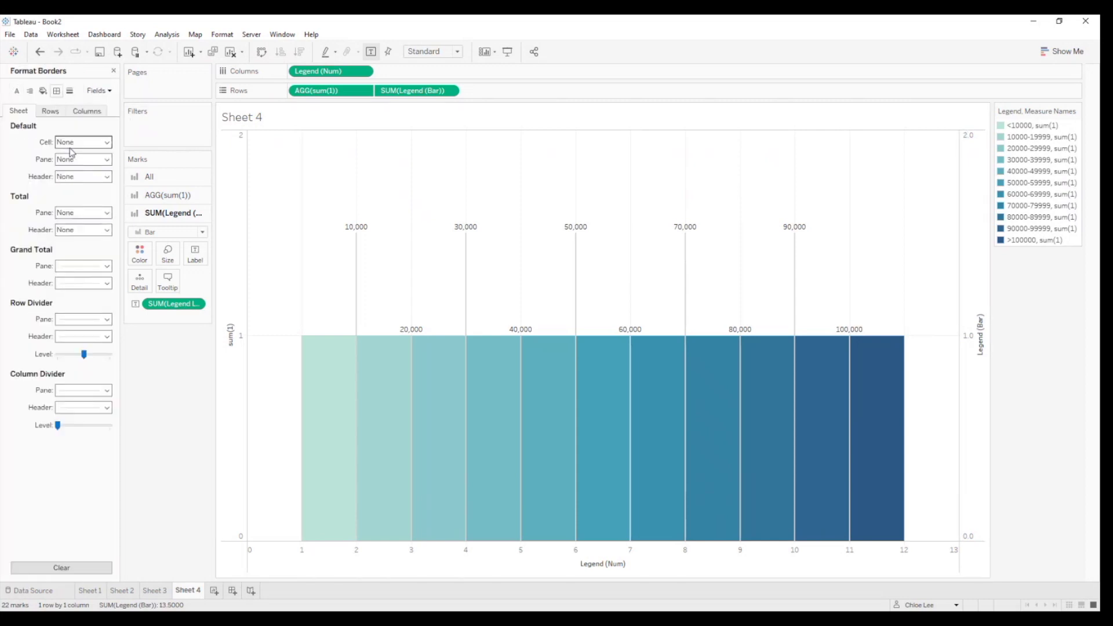
click(76, 319)
click(82, 335)
click(81, 390)
click(93, 408)
click(70, 91)
click(81, 160)
click(74, 163)
click(74, 163)
click(87, 172)
Hide the vertical value axes and the Legend (Num) axis of the legend chart.
click(226, 335)
key(Delete)
click(224, 544)
key(Delete)
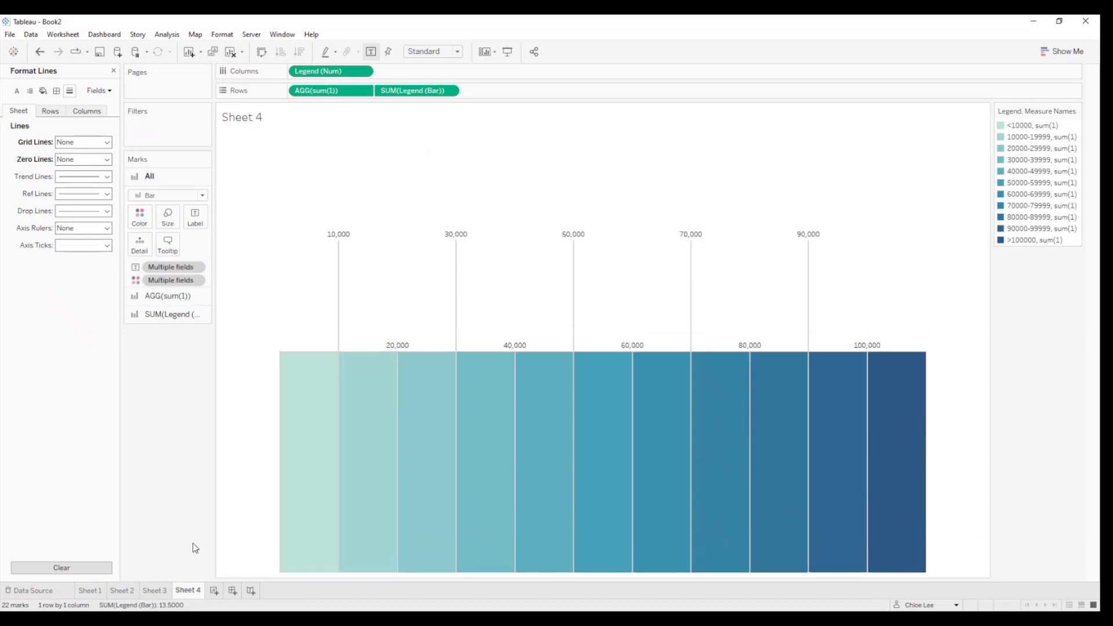
Create a new dashboard and rename Sheet 4 as Legend.
click(232, 590)
click(189, 590)
double_click(188, 590)
text(Legend)
key(Return)
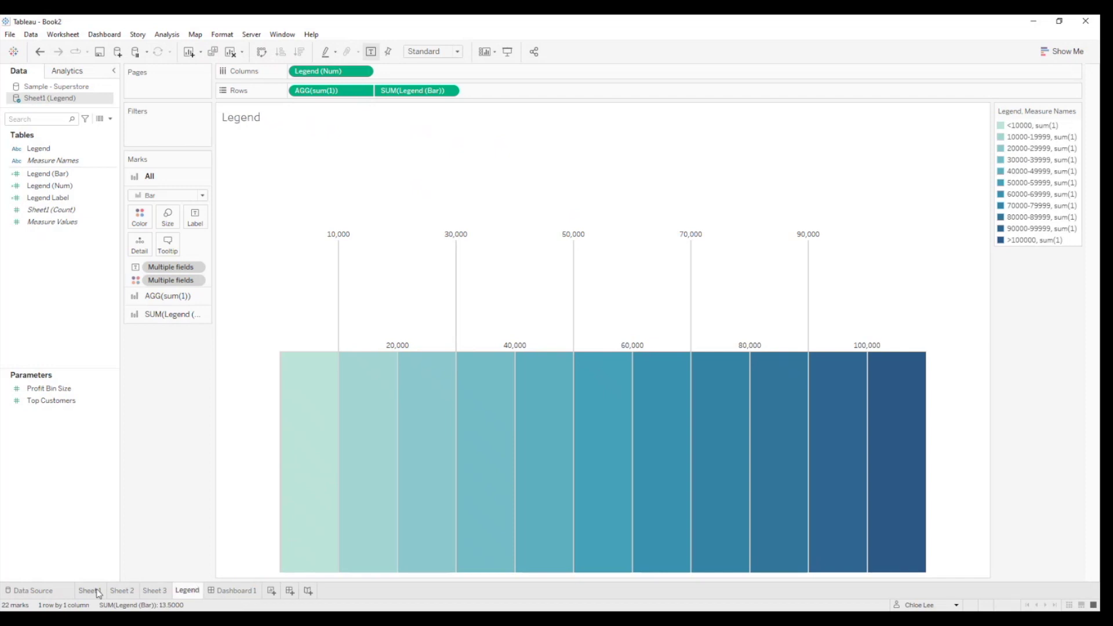
Rename Sheet 1 as Map.
click(98, 591)
double_click(98, 592)
text(Map)
key(Return)
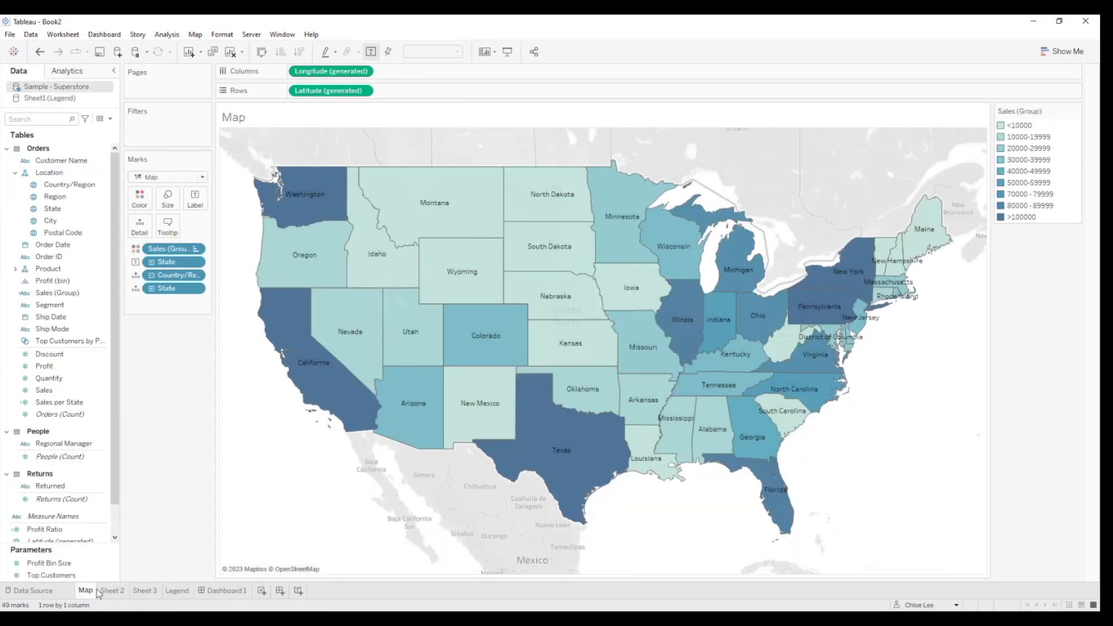
Place the Map sheet on Dashboard 1 with the Legend sheet below it.
click(235, 591)
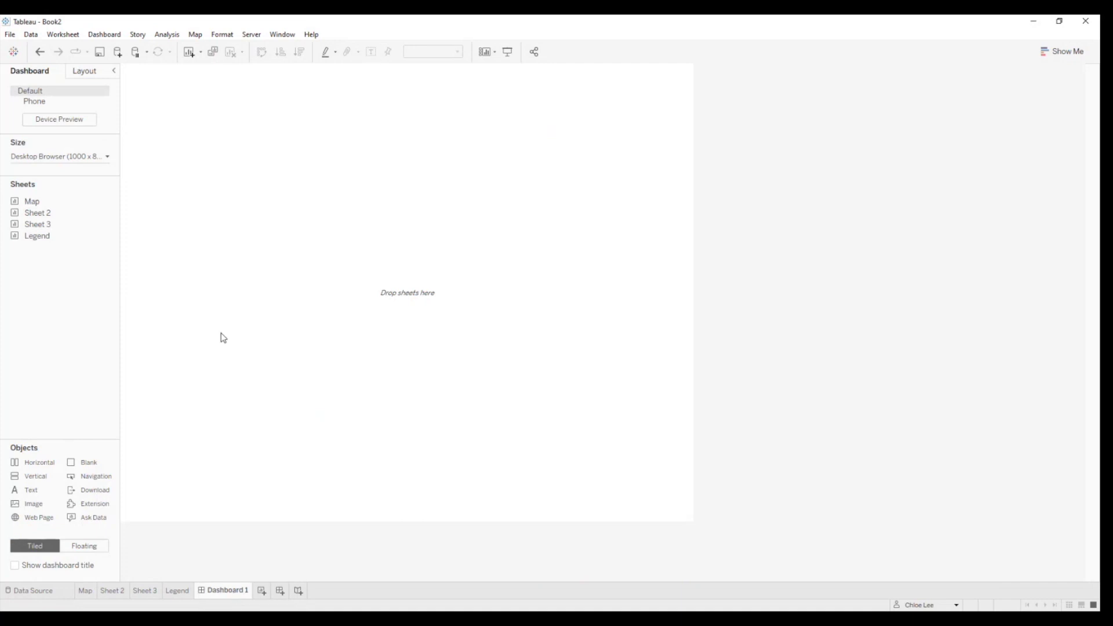
drag(60, 206, 348, 264)
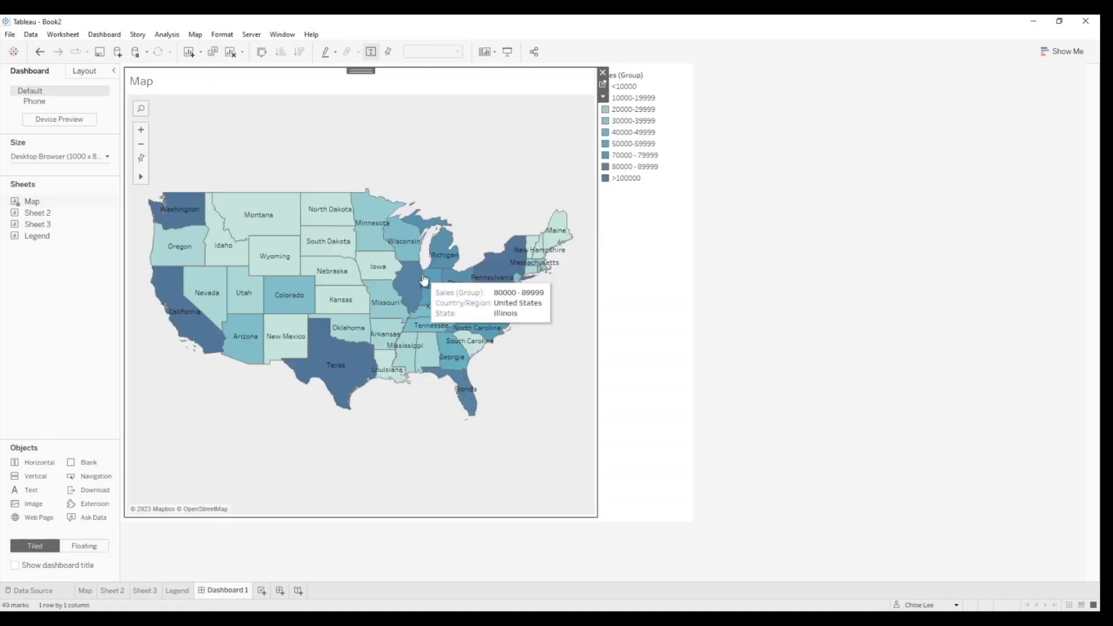
drag(45, 236, 348, 476)
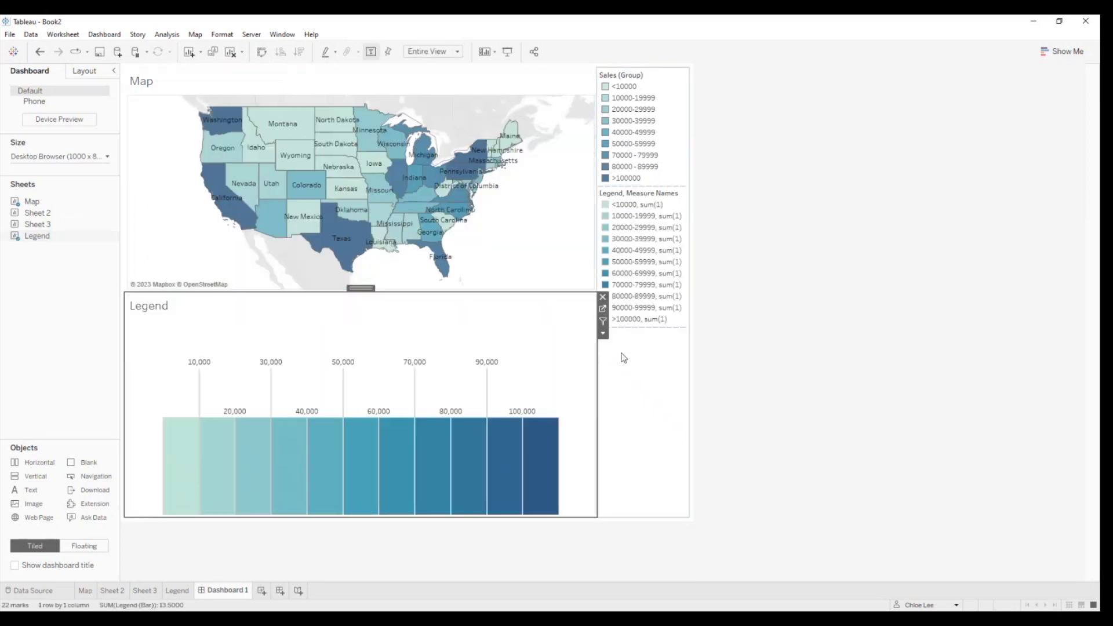
Delete the layout container holding the default colour legends and shrink the Legend sheet's height to about 140 px.
click(629, 371)
key(Delete)
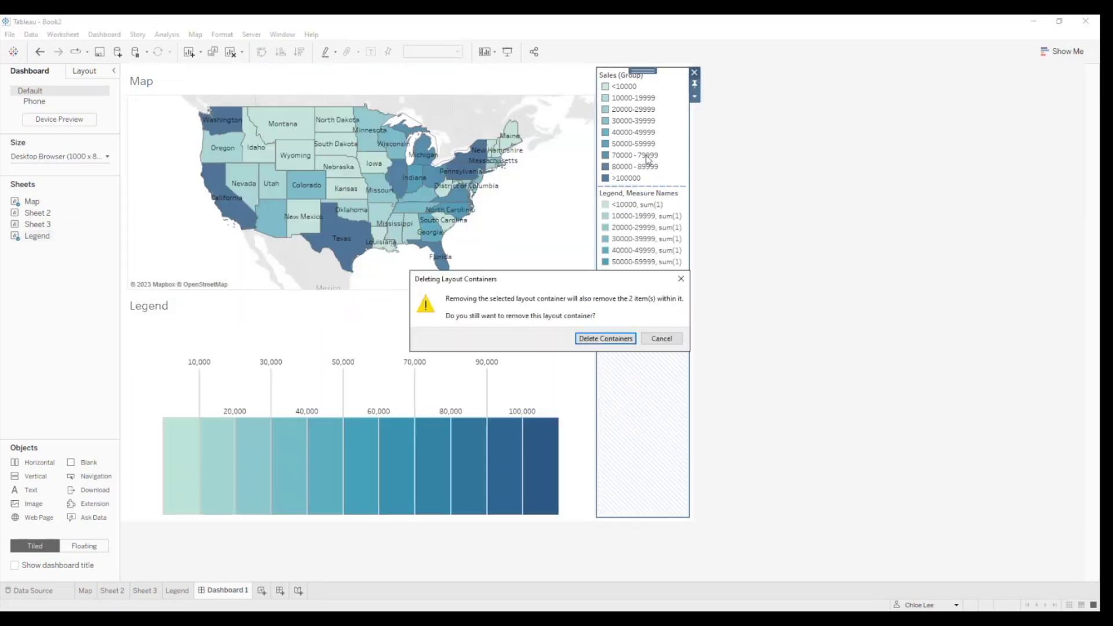
click(625, 341)
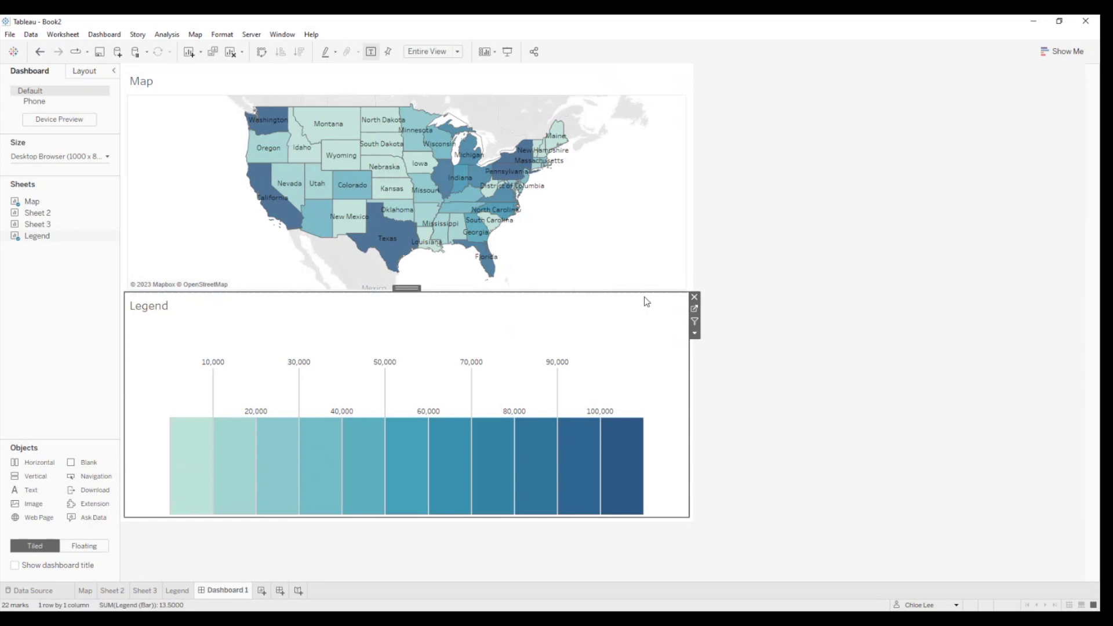
drag(645, 294, 651, 412)
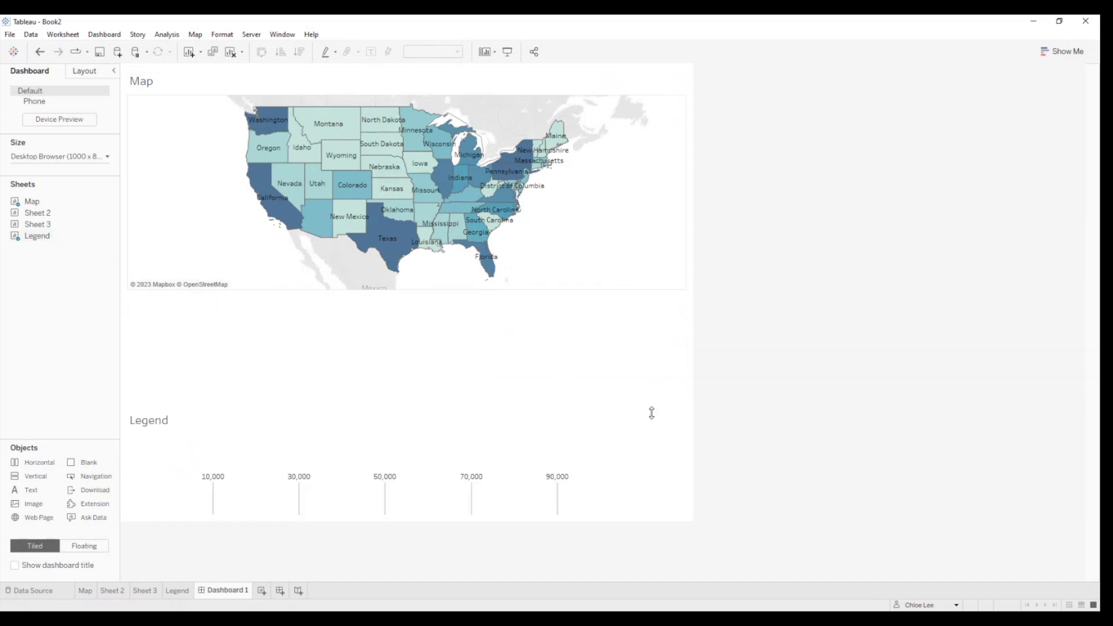
click(652, 416)
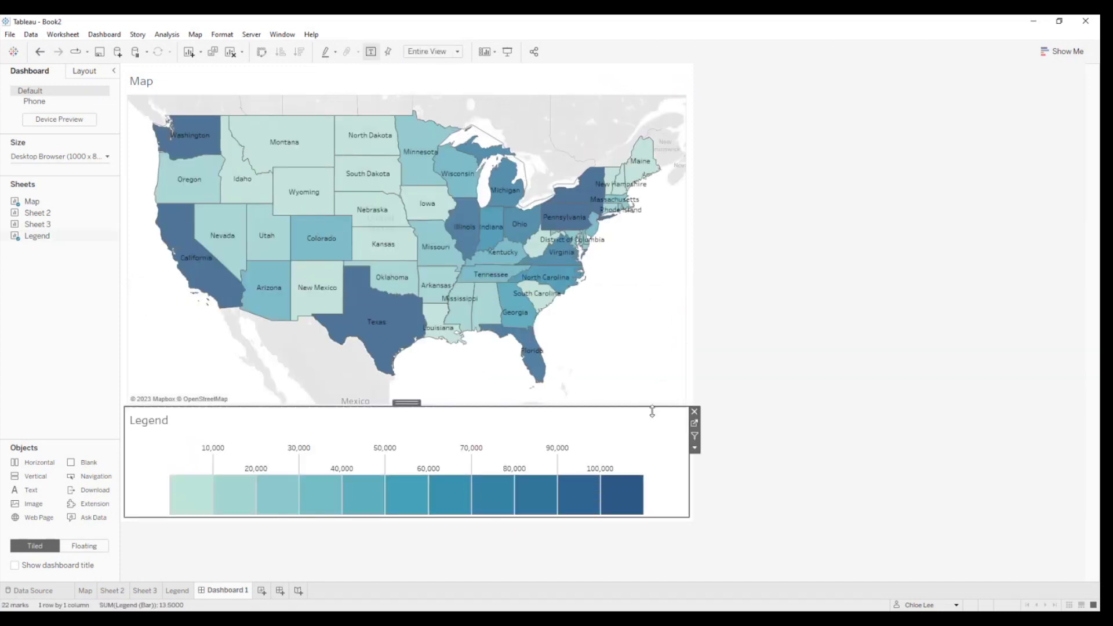
drag(654, 408, 653, 429)
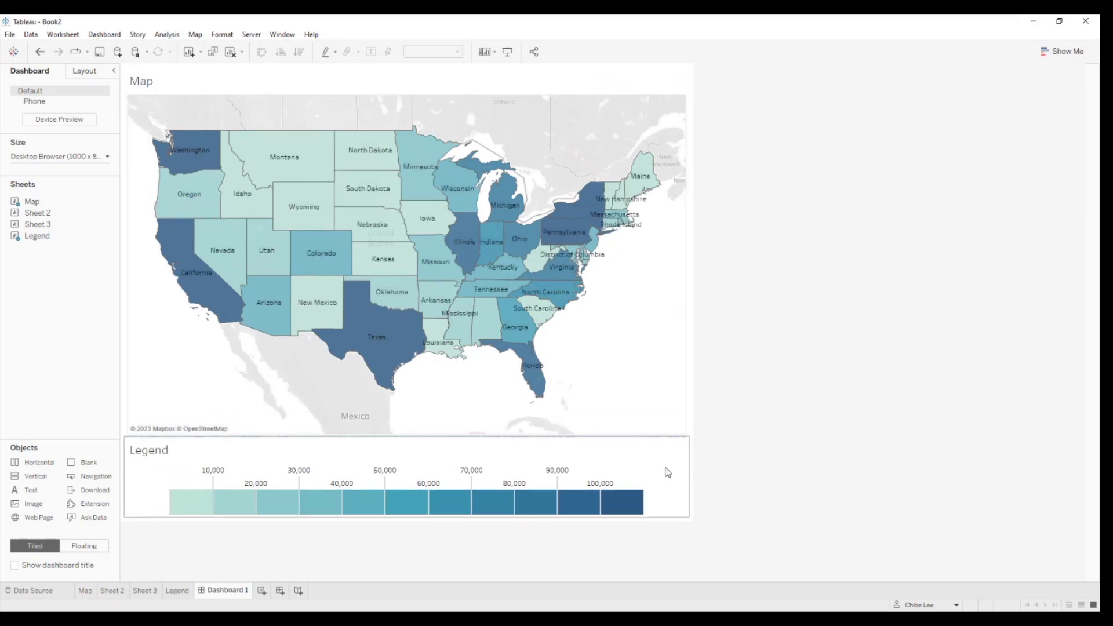
Set the Legend sheet's bottom outer padding on the dashboard to 40.
click(85, 70)
click(40, 316)
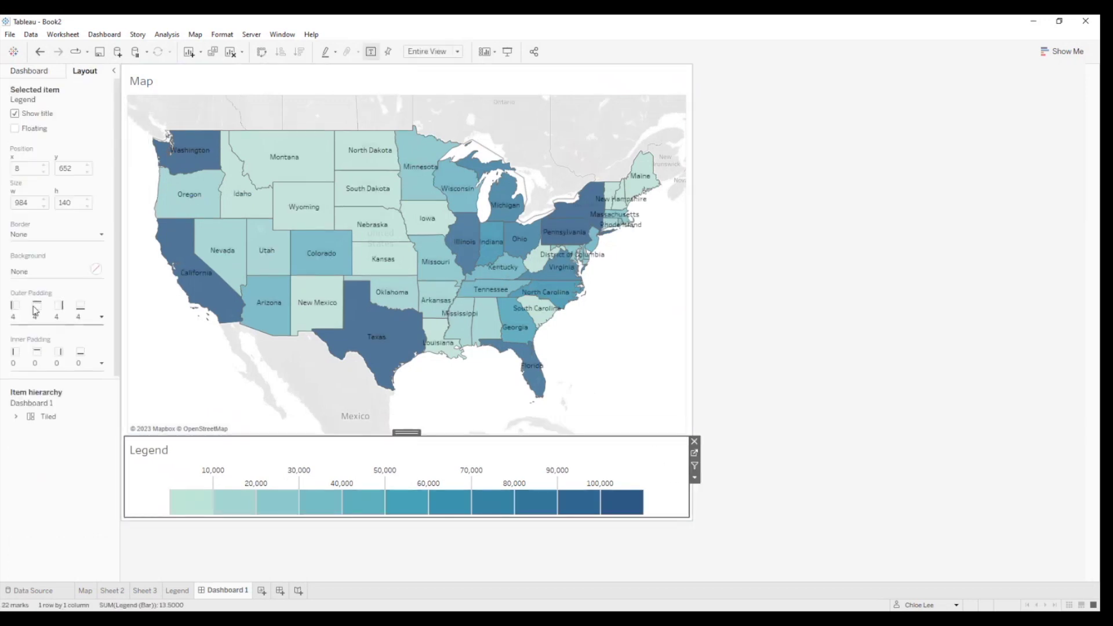
click(69, 384)
click(73, 418)
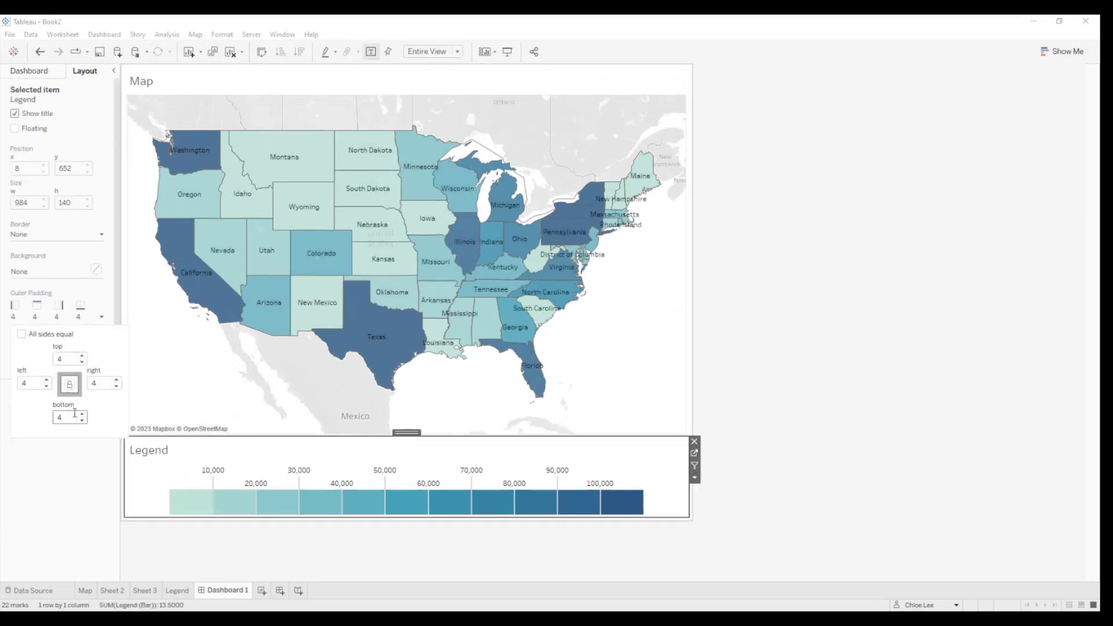
text(0)
click(311, 544)
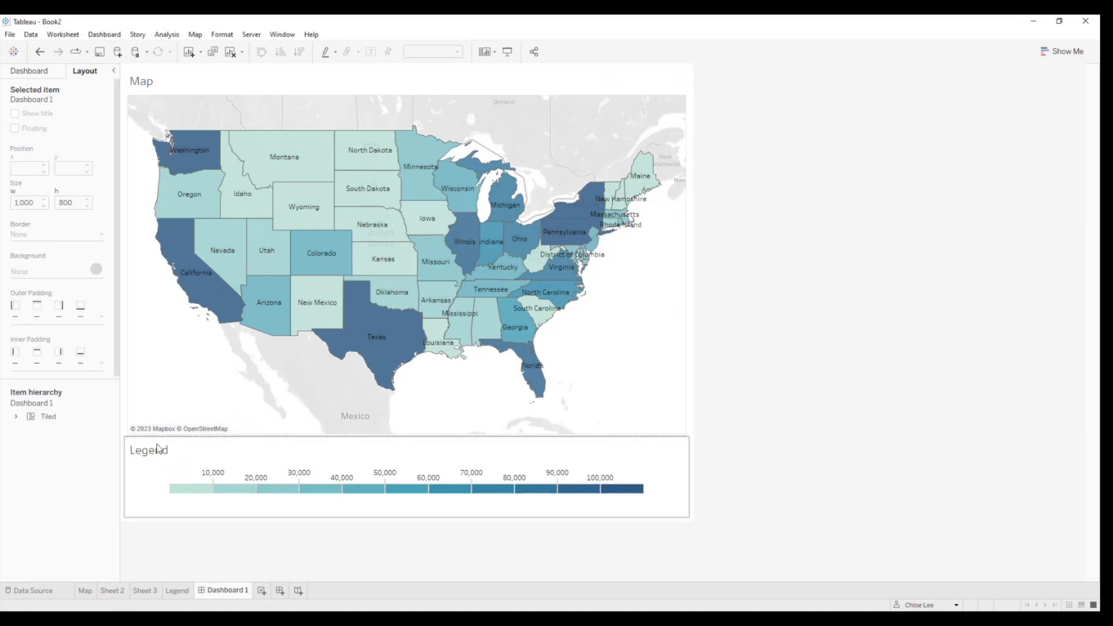
Hide the Legend title on the dashboard and make the Legend area shorter so the map is taller.
click(157, 449)
click(204, 478)
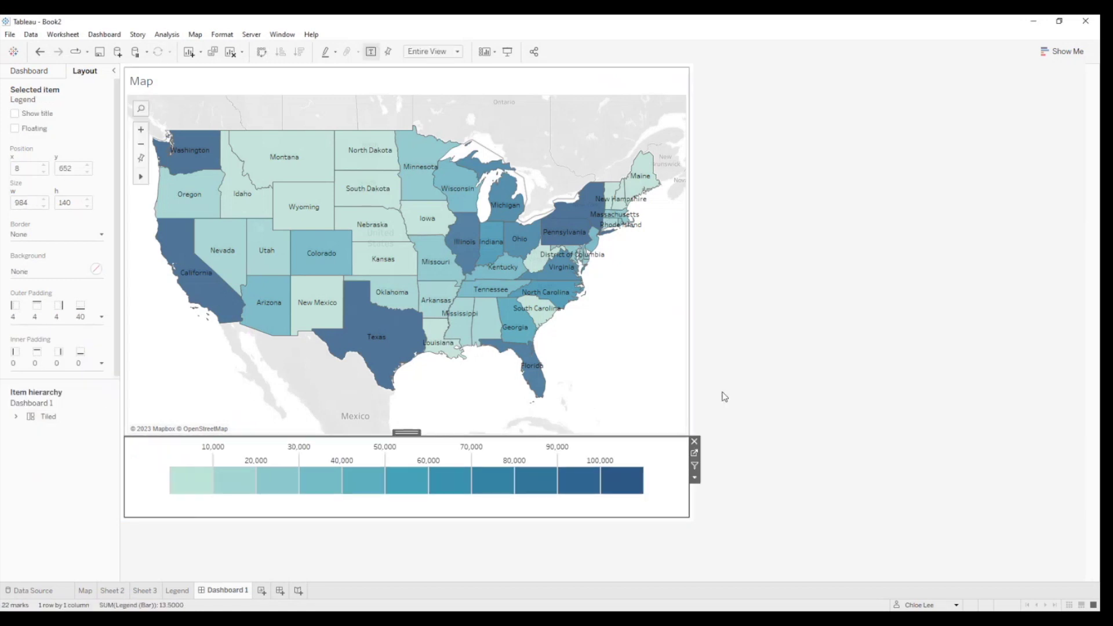
drag(335, 436, 541, 484)
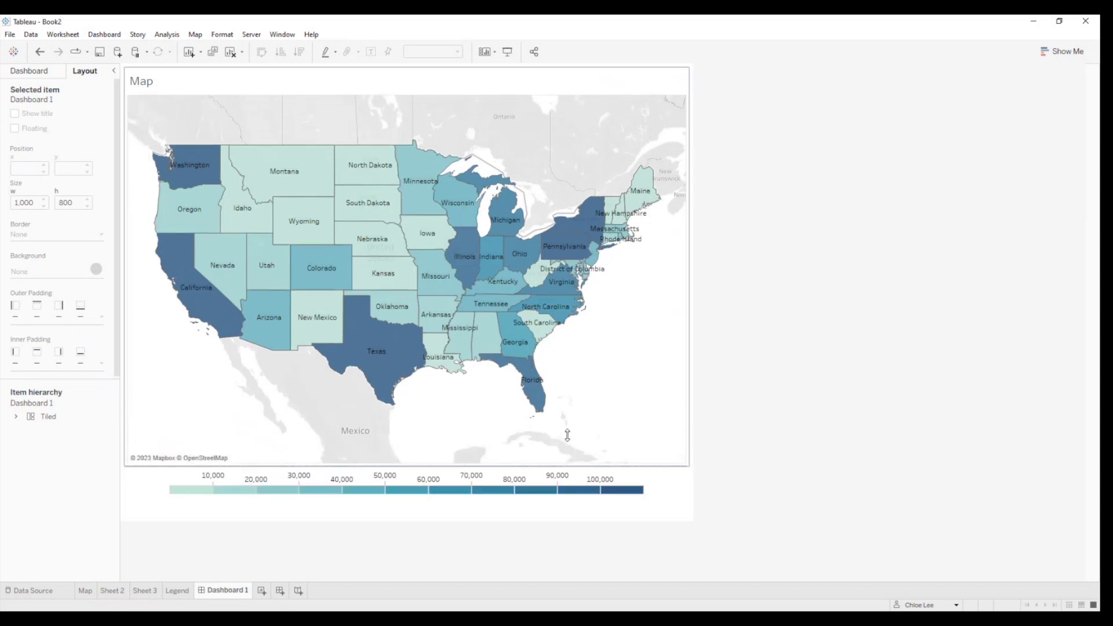
Turn off tooltips for all marks on the Legend sheet and return to Dashboard 1.
mouse_move(323, 495)
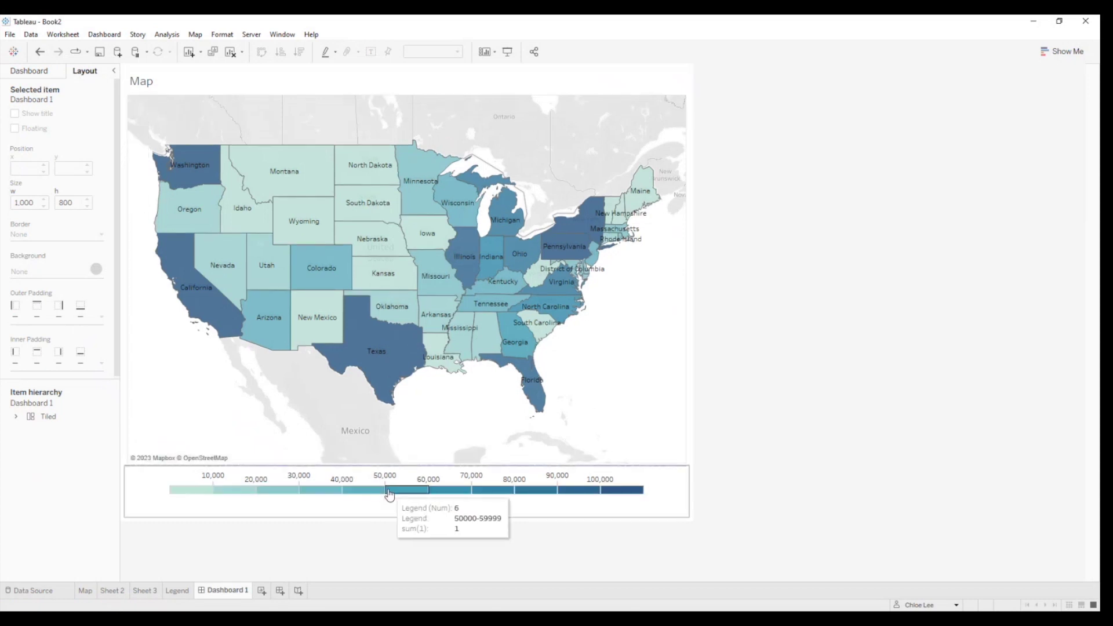
click(180, 590)
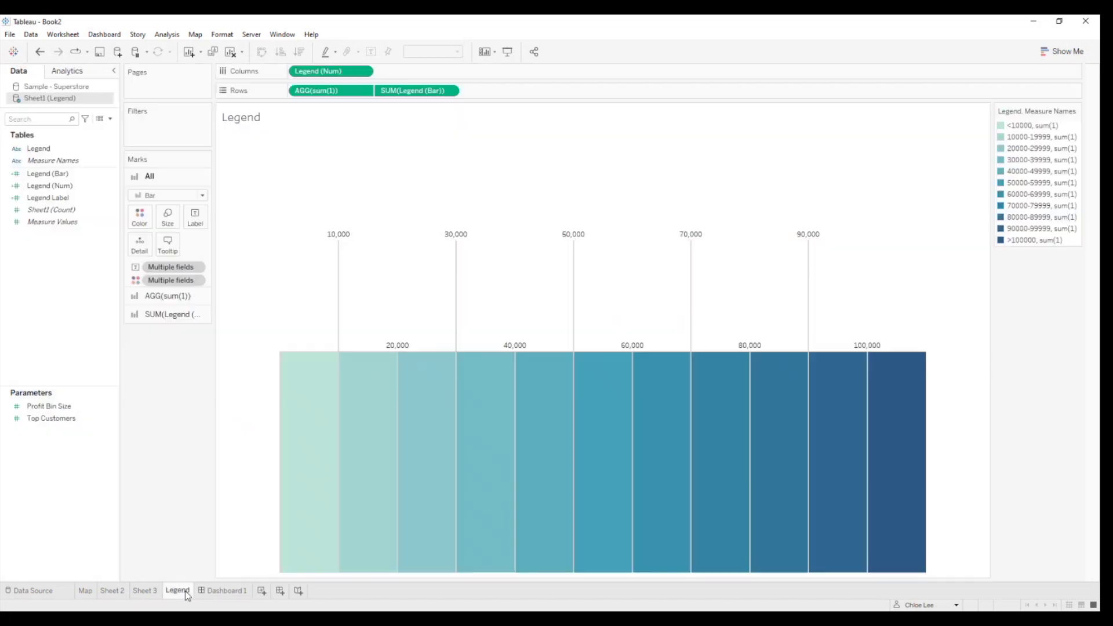
click(167, 246)
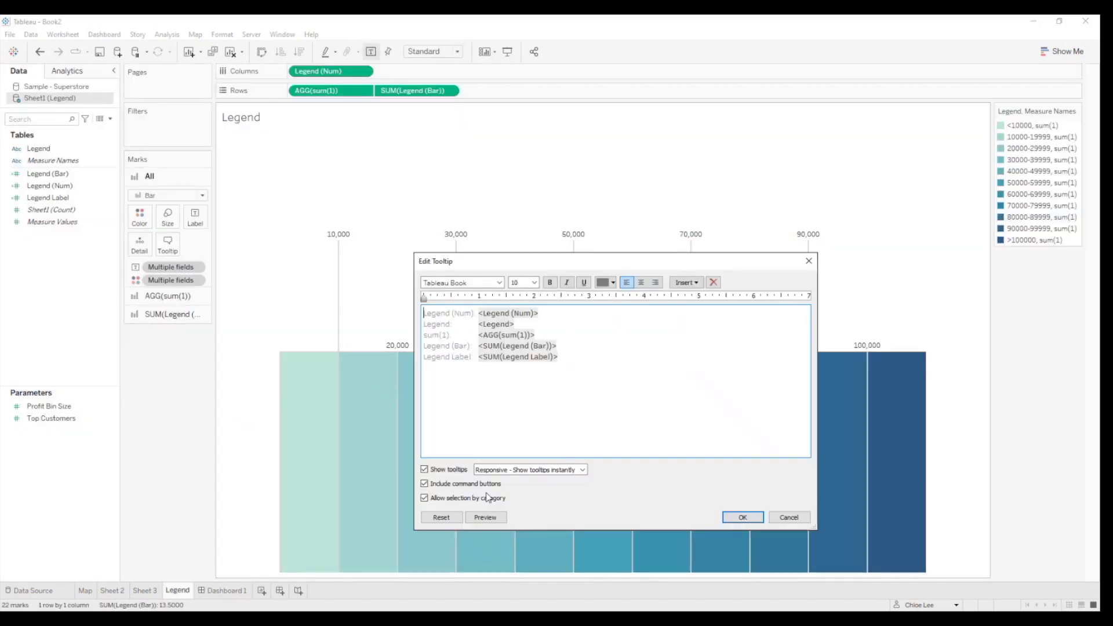
click(446, 469)
click(742, 517)
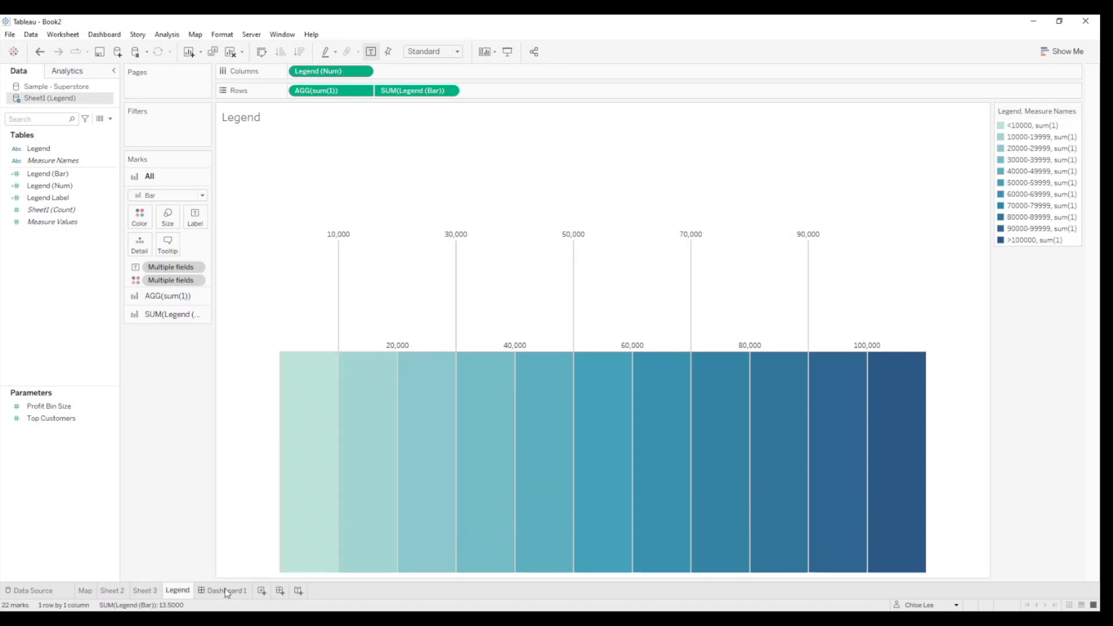
click(225, 591)
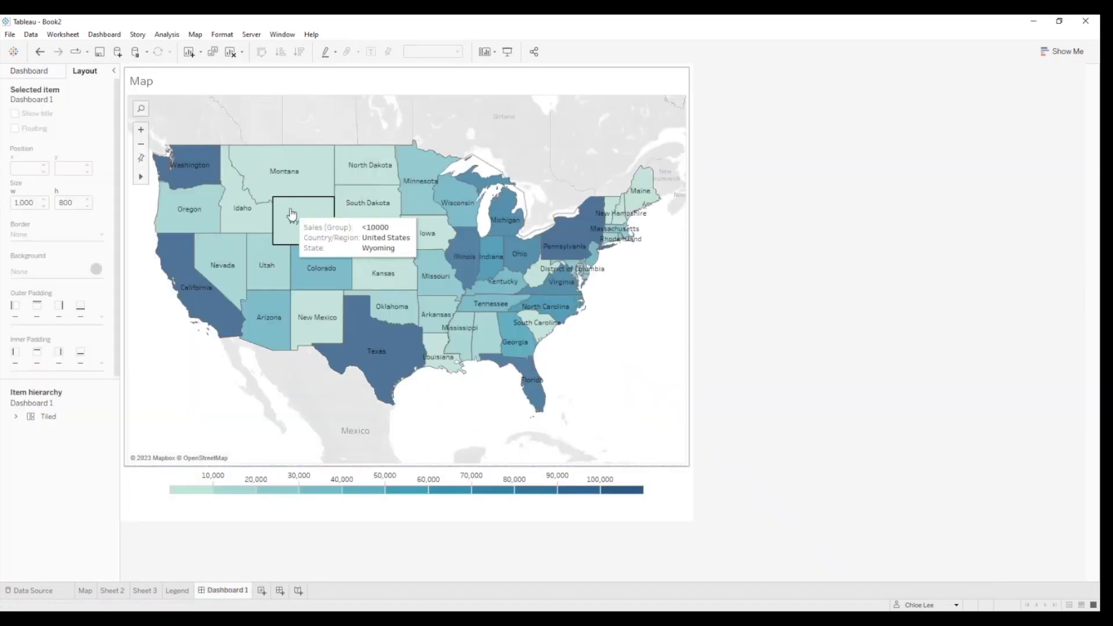
Define a custom blend relationship on the Map sheet linking Sales (Group) in Sample - Superstore to Legend in Sheet1 (Legend).
click(87, 590)
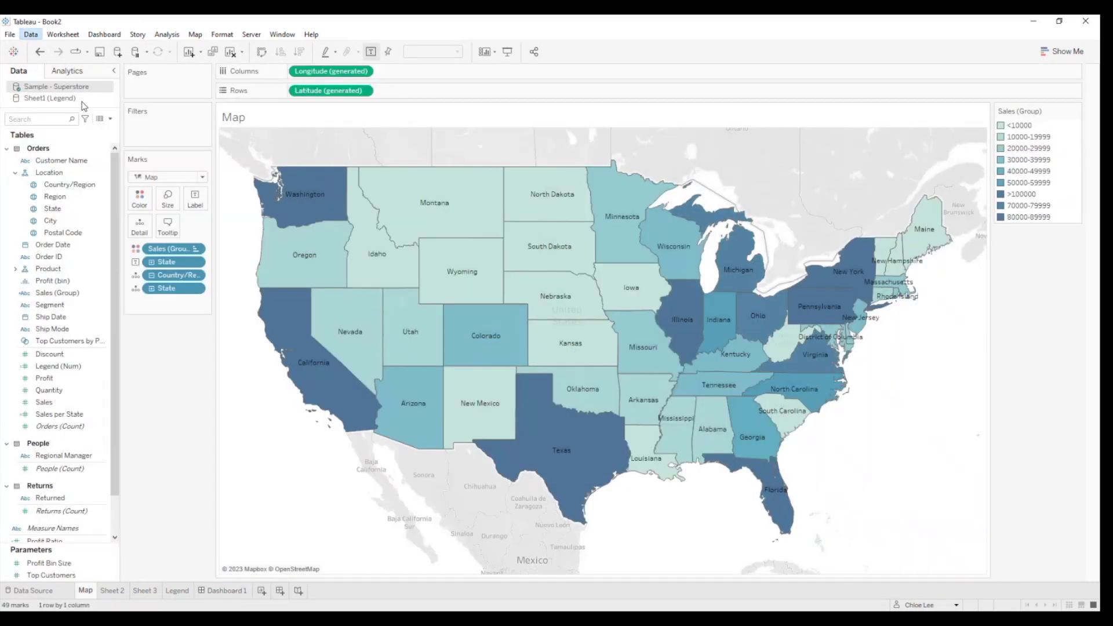
click(561, 263)
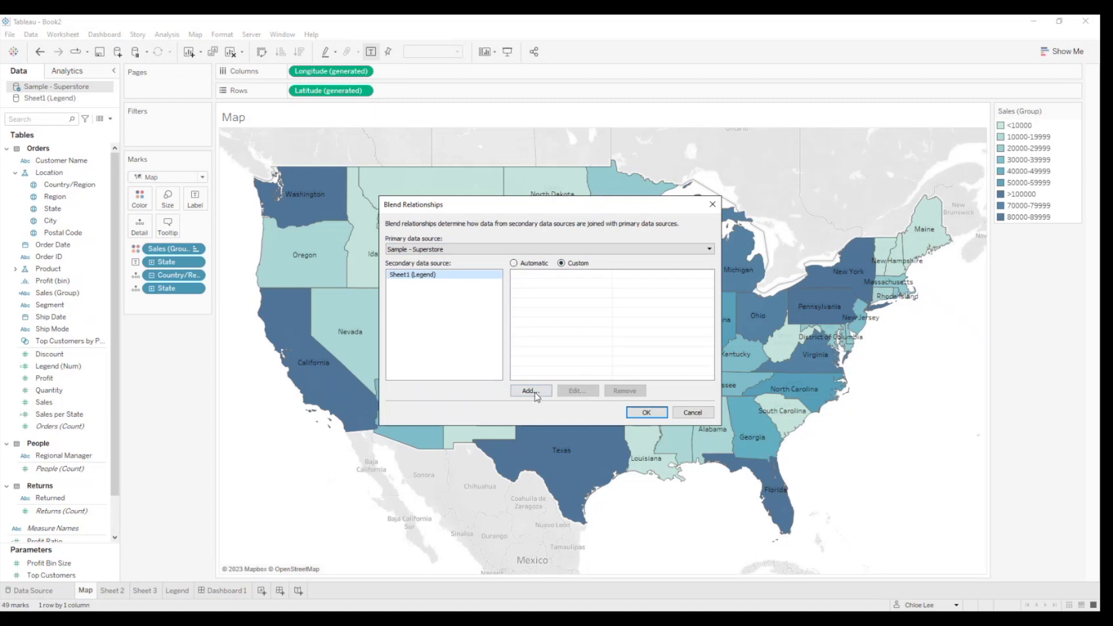
click(530, 391)
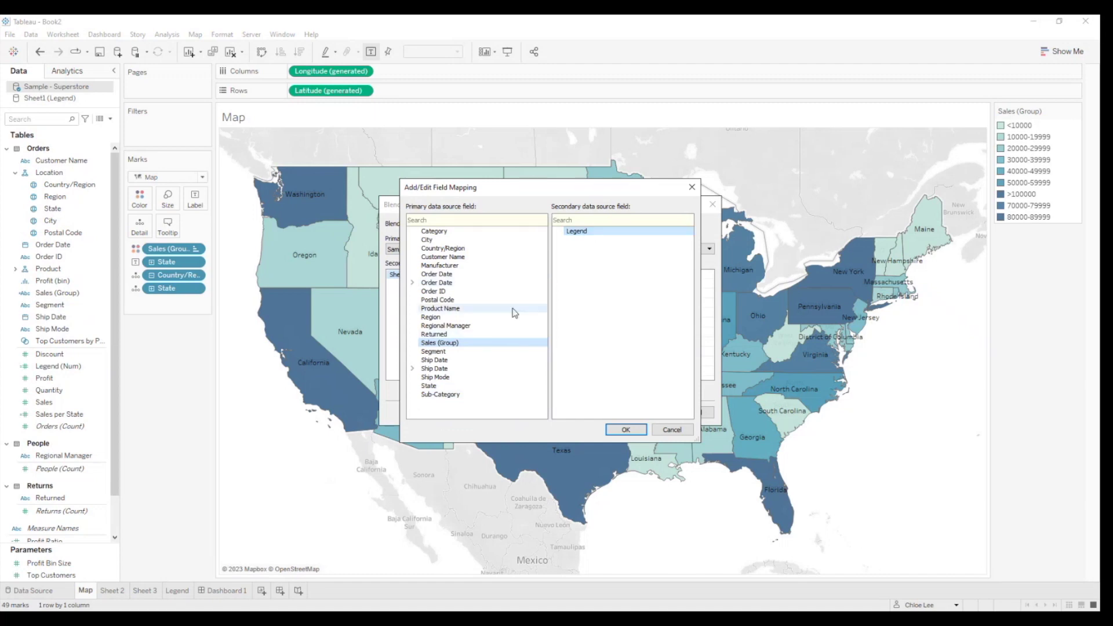
click(626, 429)
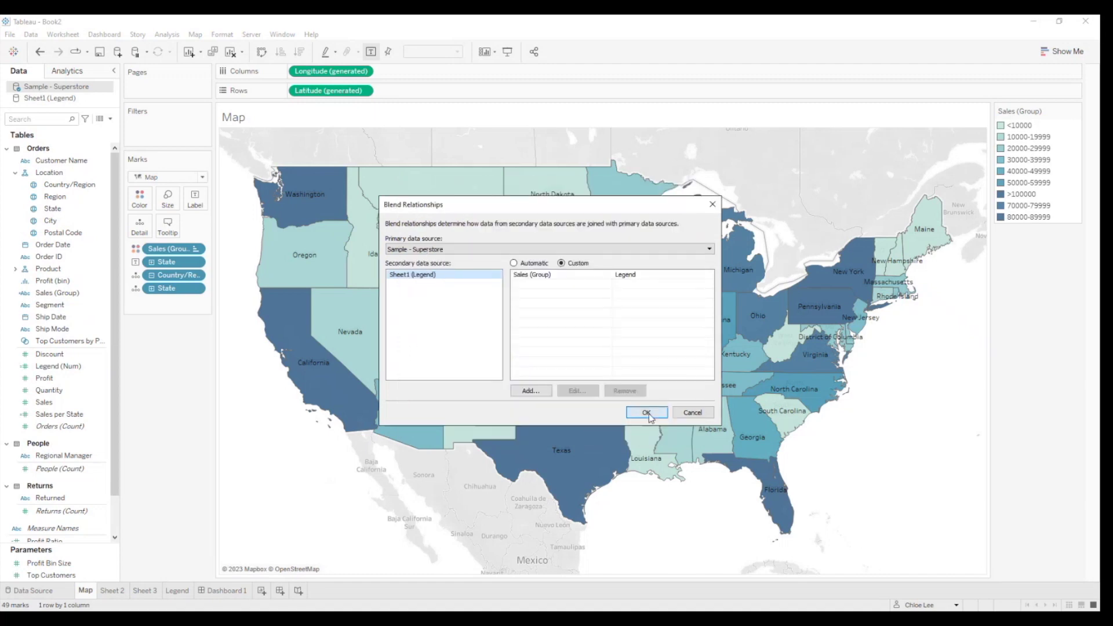
click(649, 413)
Add the Legend field from Sheet1 (Legend) to the detail of the Map sheet's marks.
click(58, 98)
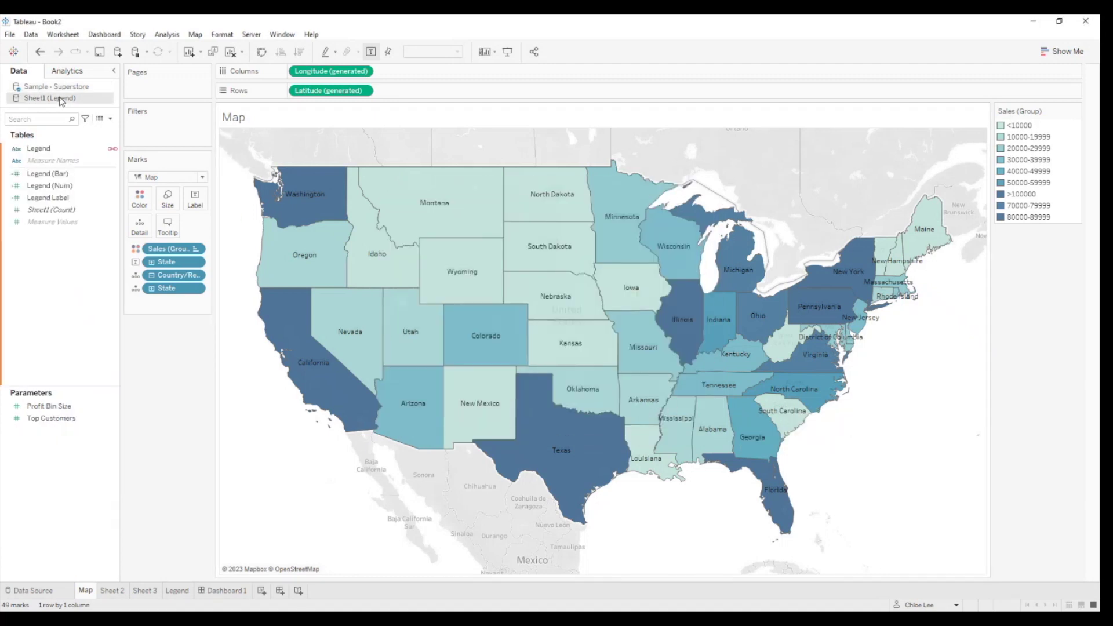
drag(124, 178, 145, 177)
drag(39, 148, 164, 231)
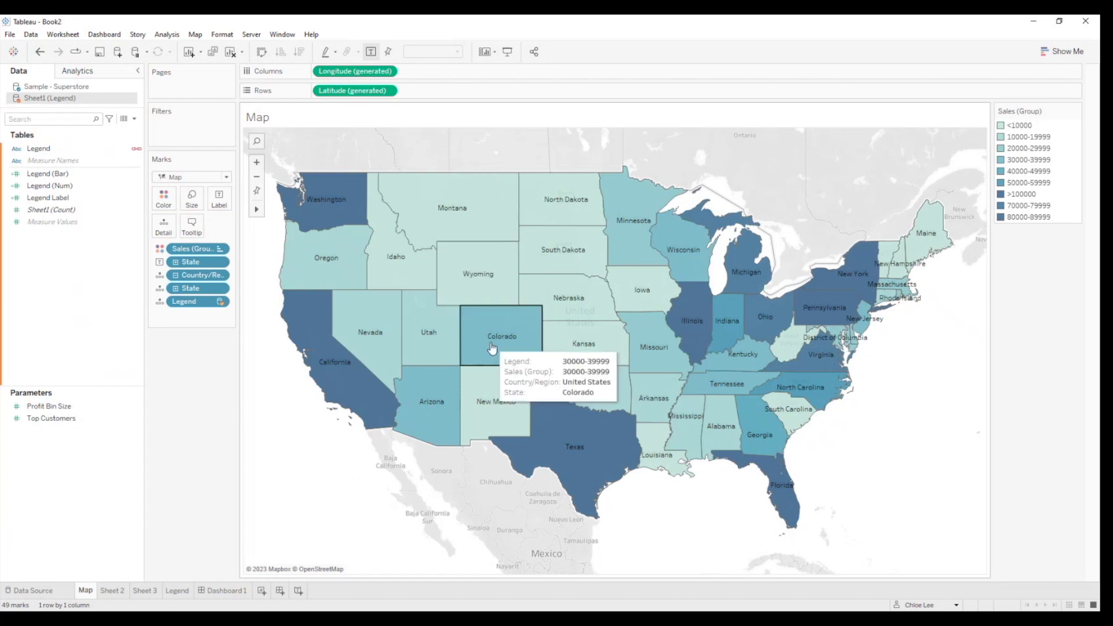
On Dashboard 1, add a highlight action that runs on hover, with only Legend as source sheet and only Map as target sheet.
click(222, 591)
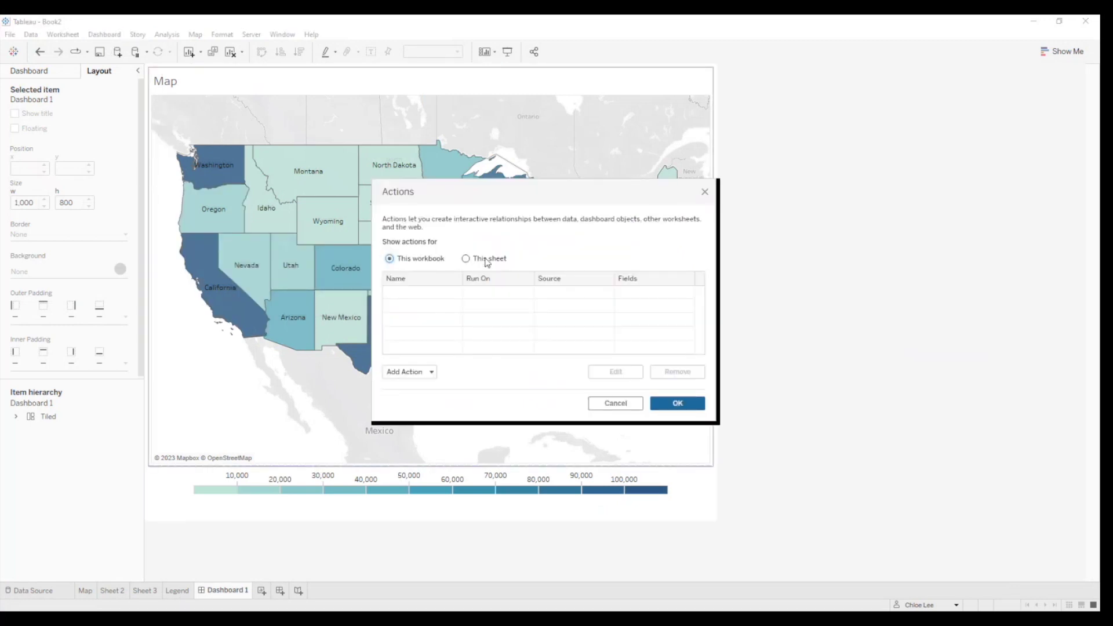
click(418, 372)
click(435, 309)
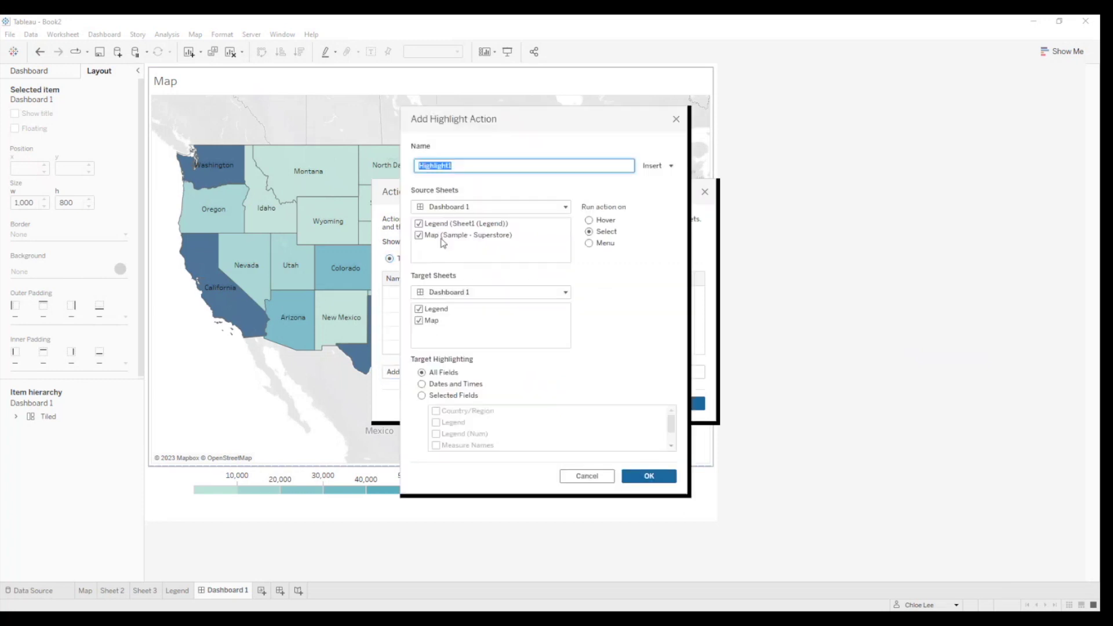
click(419, 234)
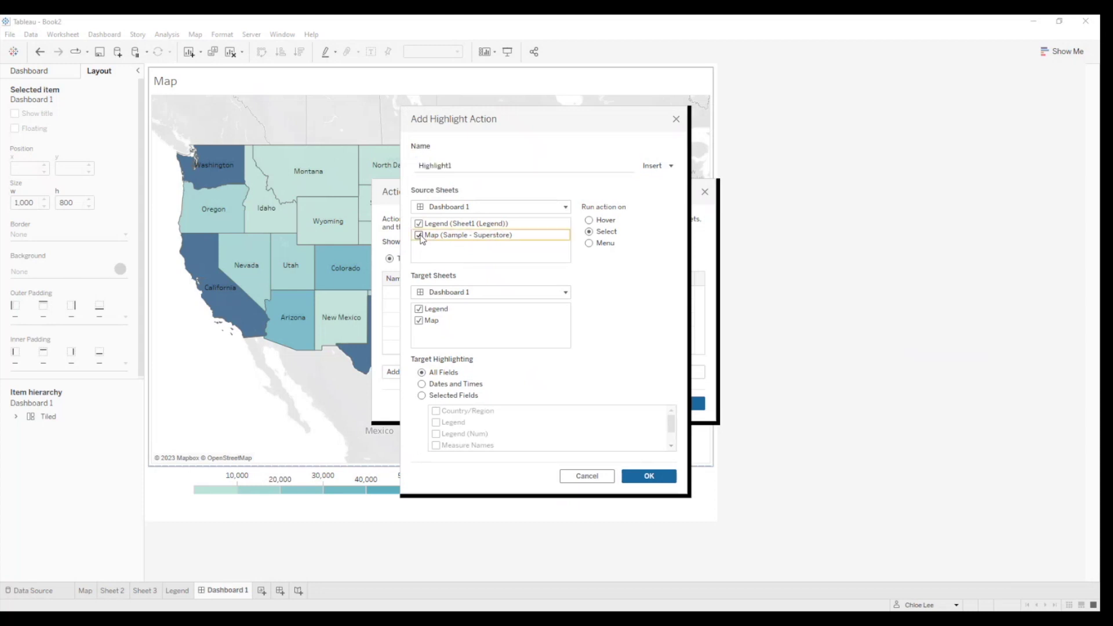
click(589, 220)
click(418, 320)
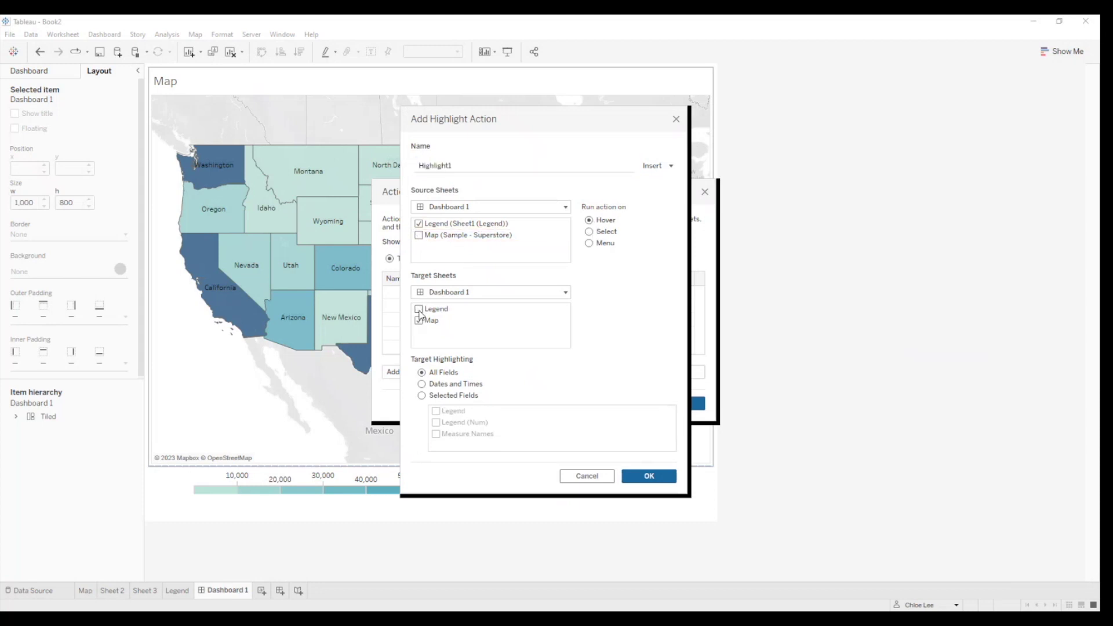
Limit the action's target highlighting to the selected field Legend, save the action, and test it on the dashboard's colour legend bar.
click(421, 396)
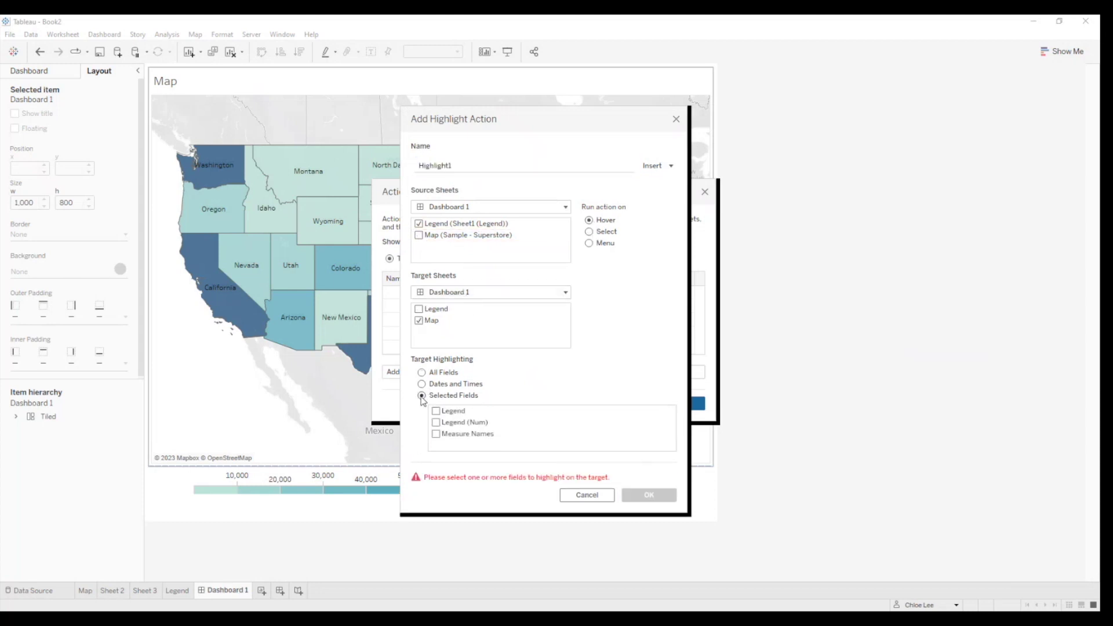
click(436, 411)
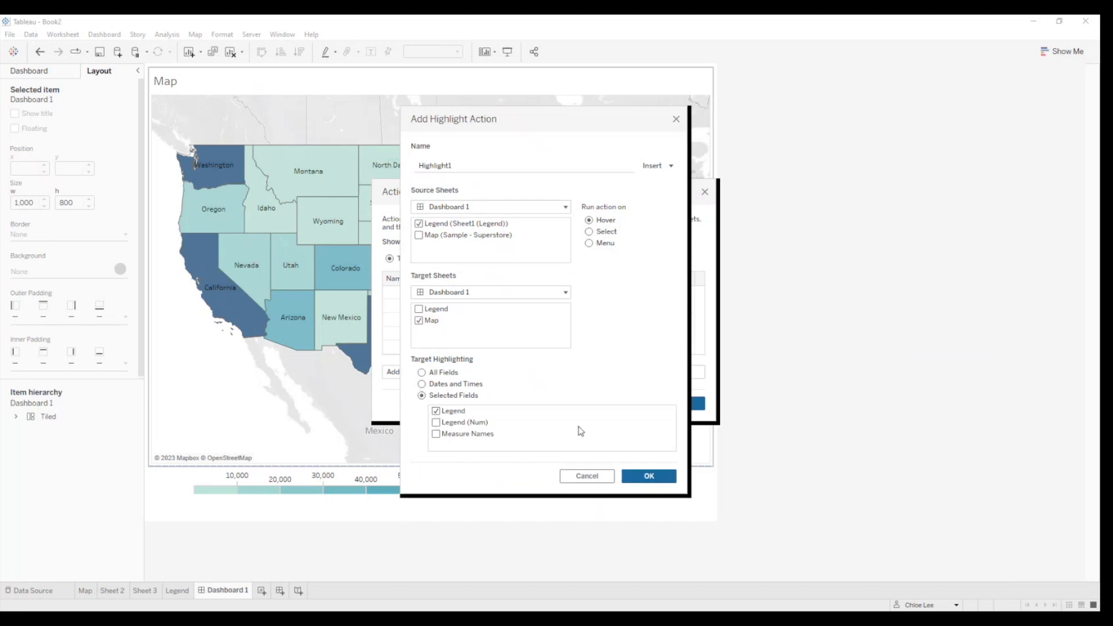
click(632, 474)
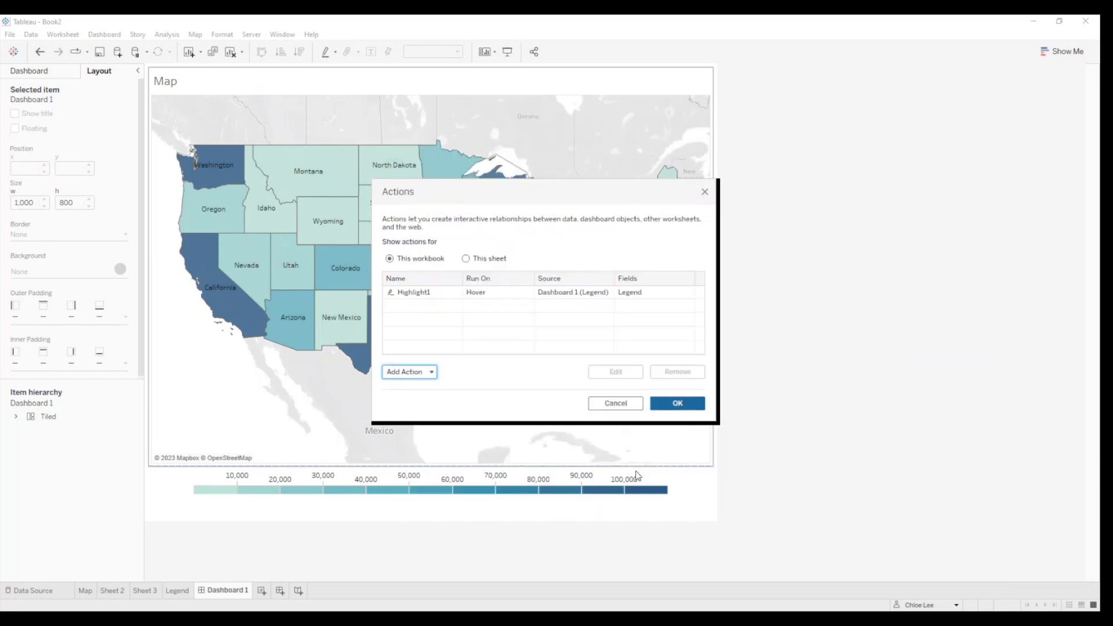
click(662, 406)
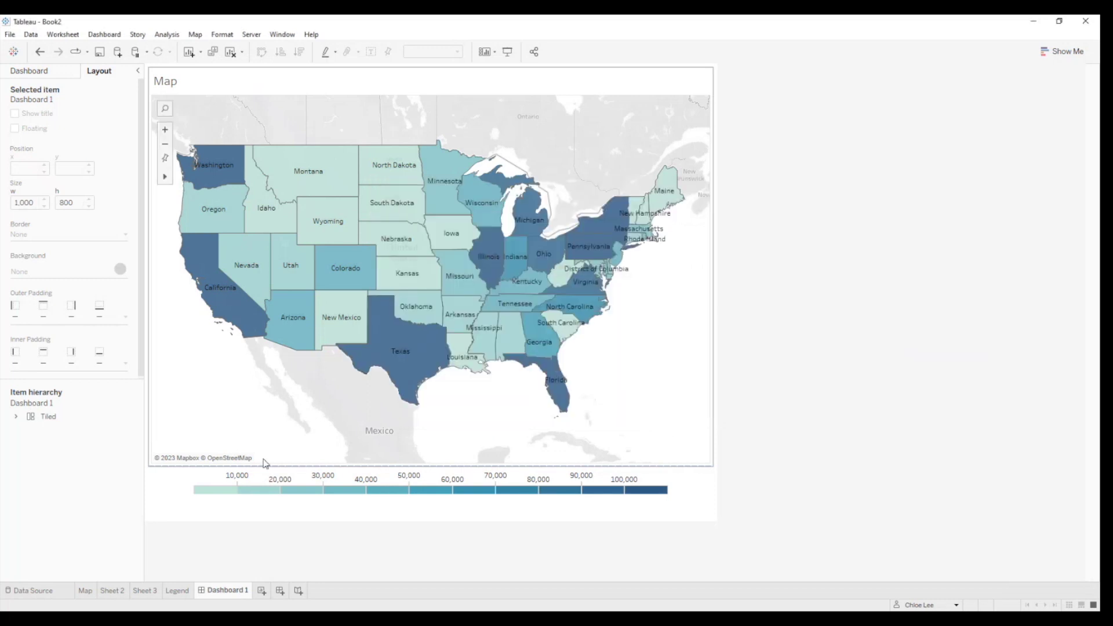
mouse_move(341, 492)
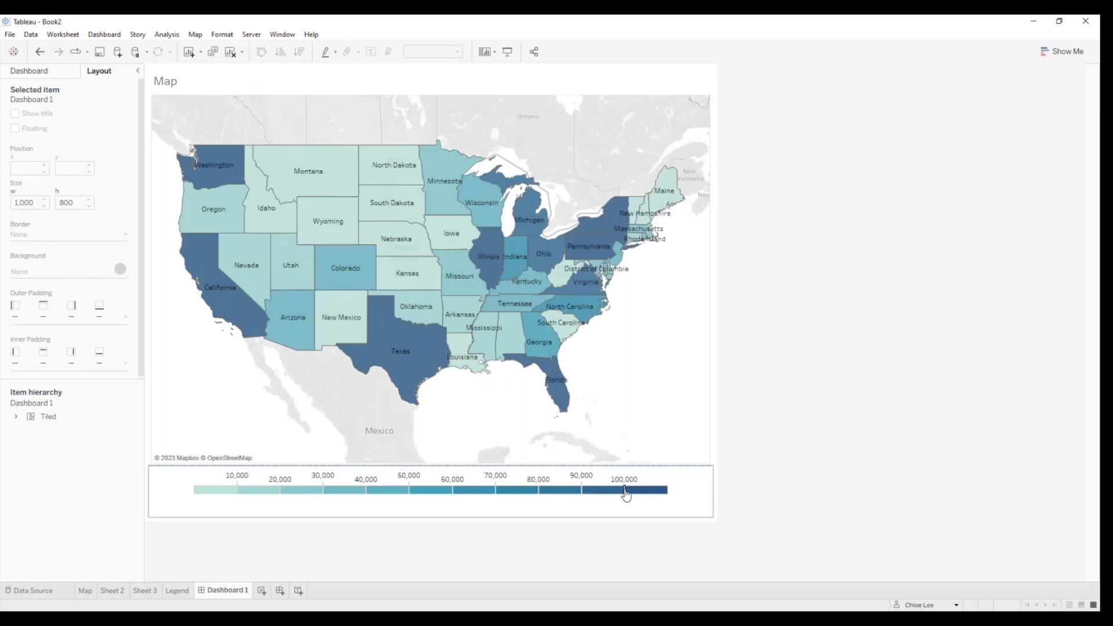
mouse_move(439, 495)
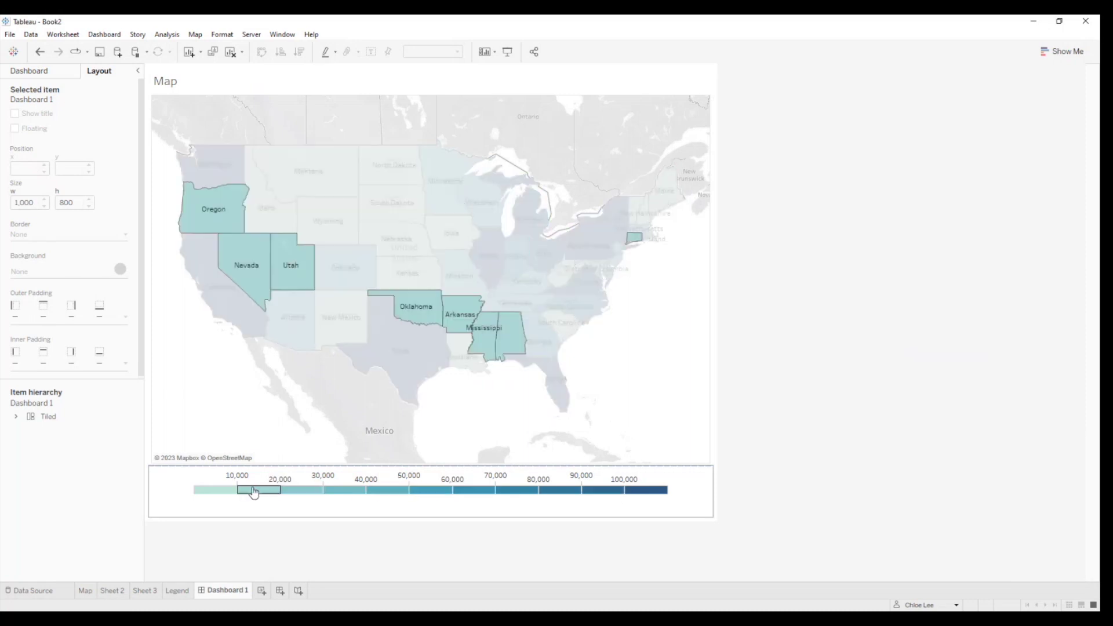